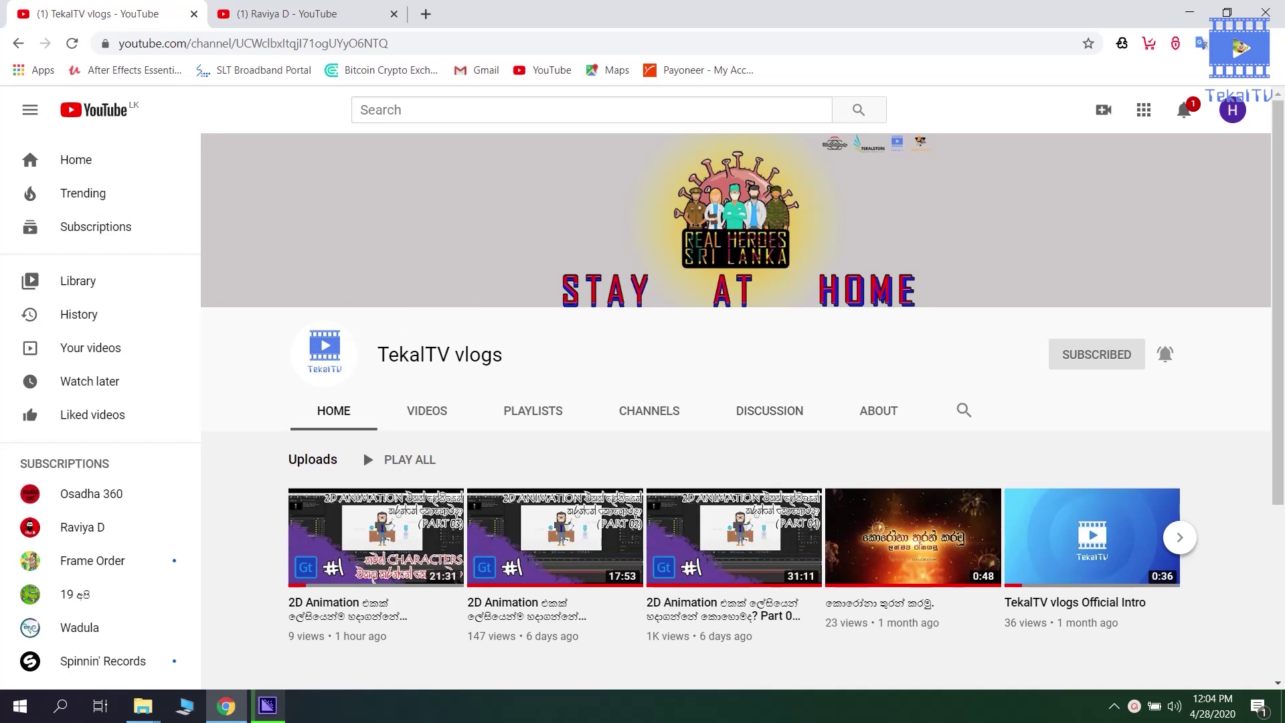
# Set notifications for the Raviya D channel to All
pyautogui.hotkey('ctrl', 'Tab')
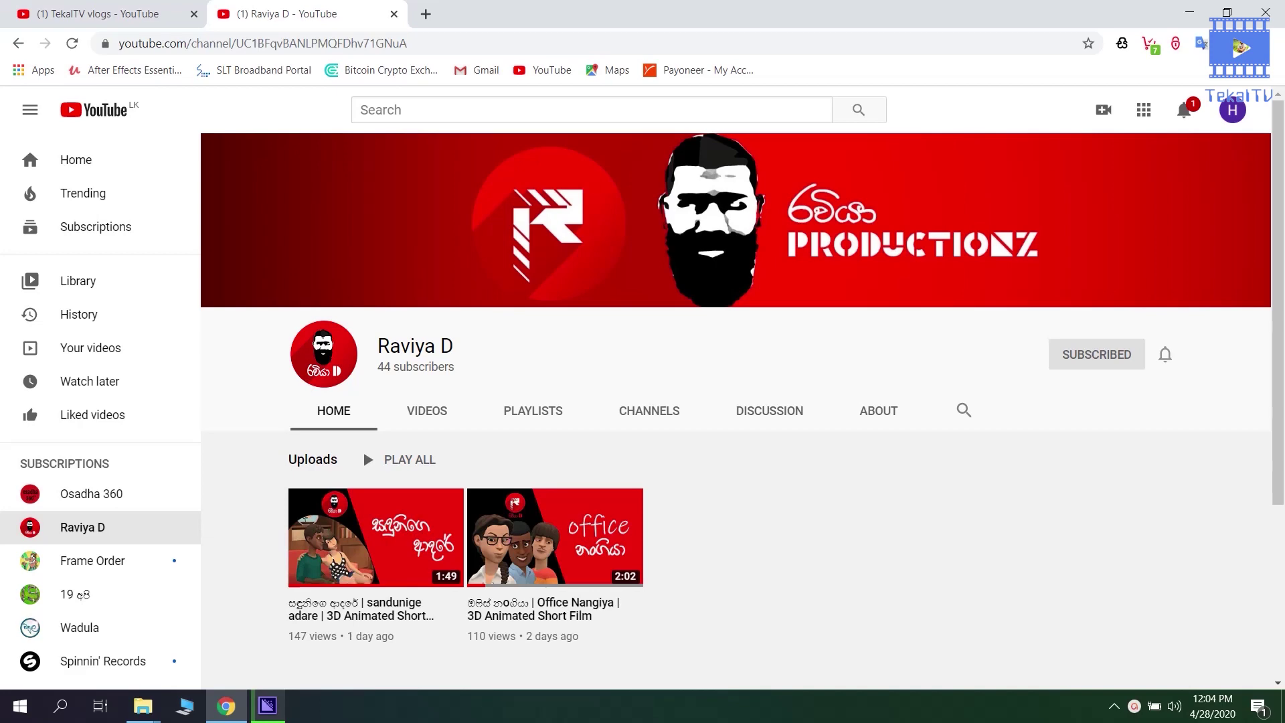
pyautogui.scroll(-4, 879, 411)
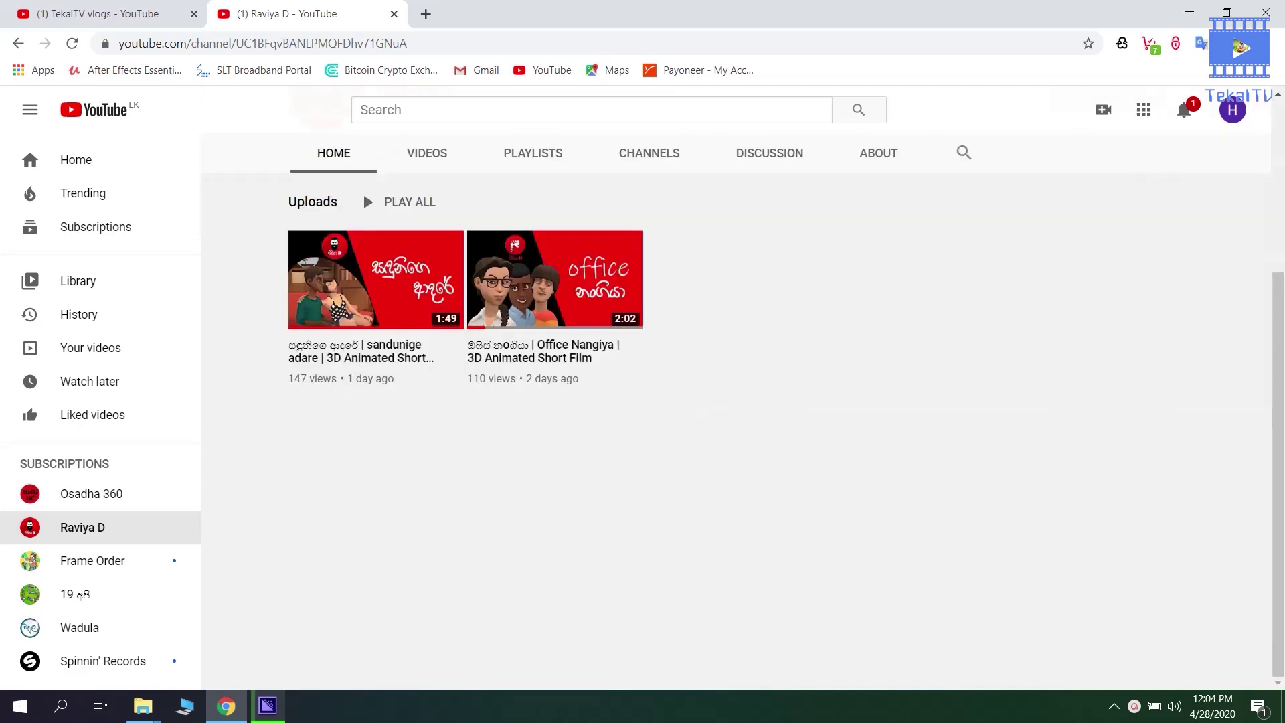
pyautogui.scroll(4, 737, 402)
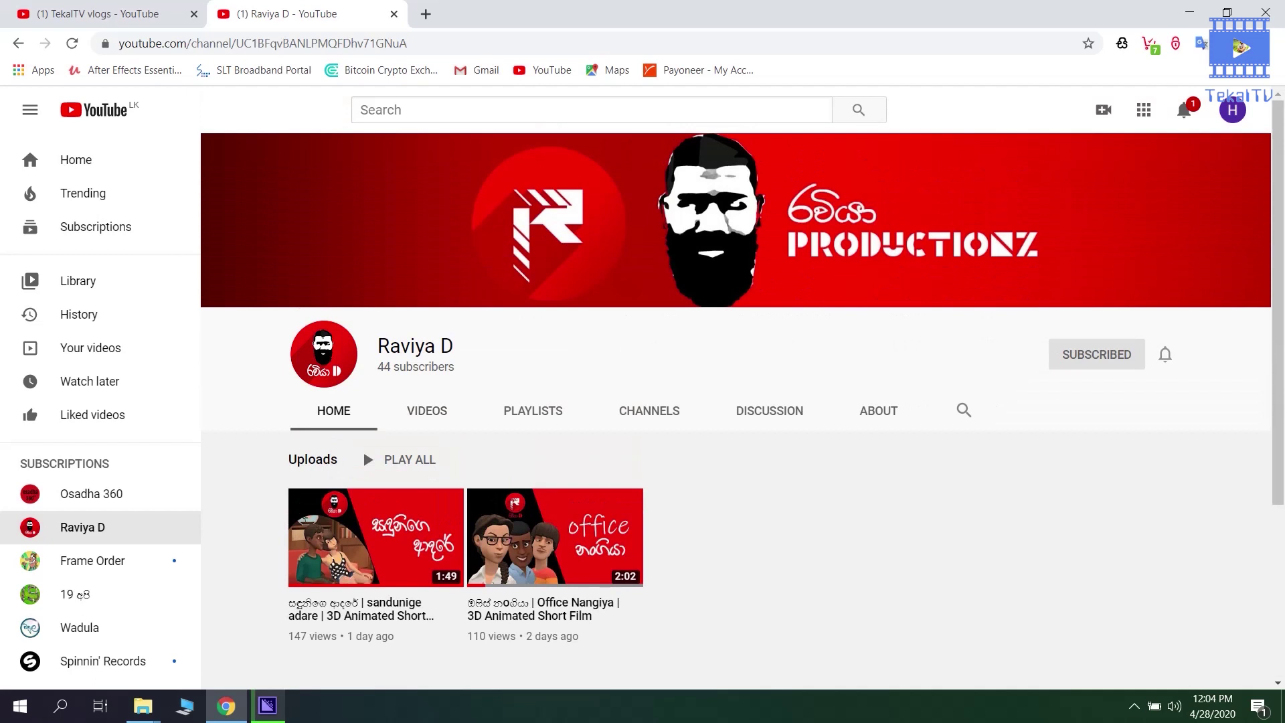
pyautogui.click(1166, 355)
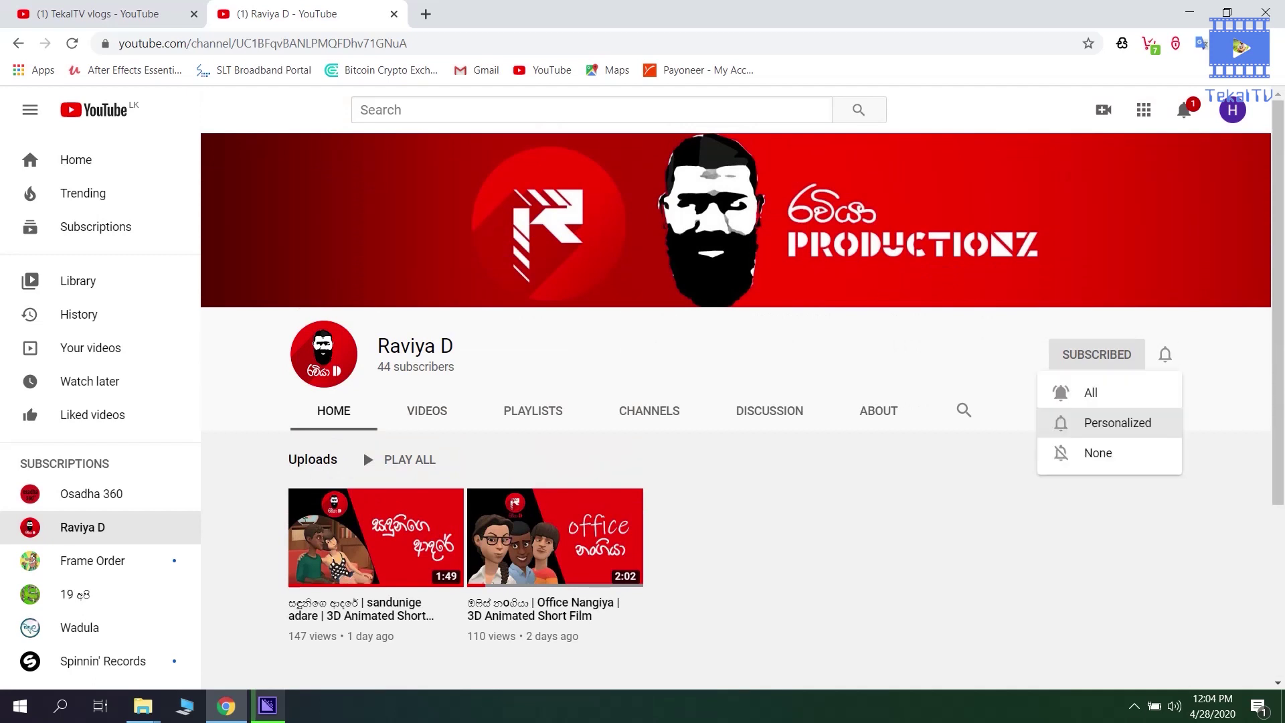
pyautogui.click(1064, 392)
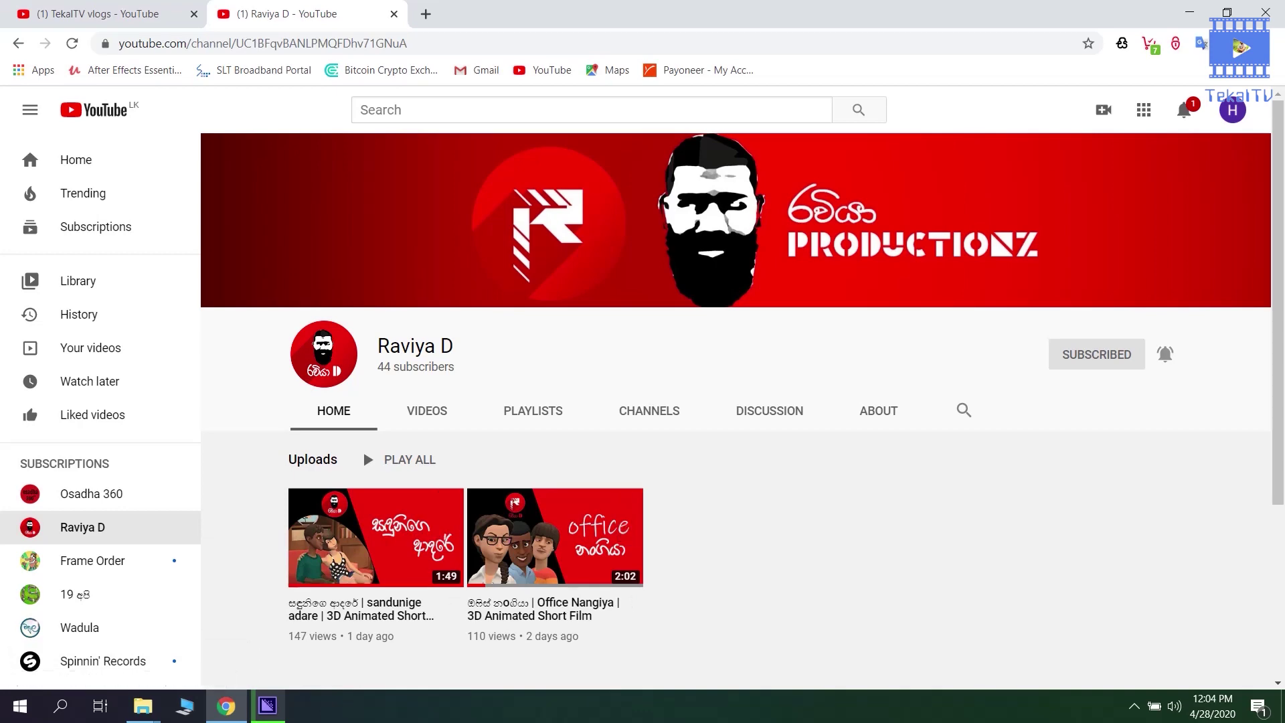
# Return to the TekalTV vlogs channel page
pyautogui.scroll(-3, 555, 535)
pyautogui.scroll(3, 737, 401)
pyautogui.hotkey('ctrl', 'Tab')
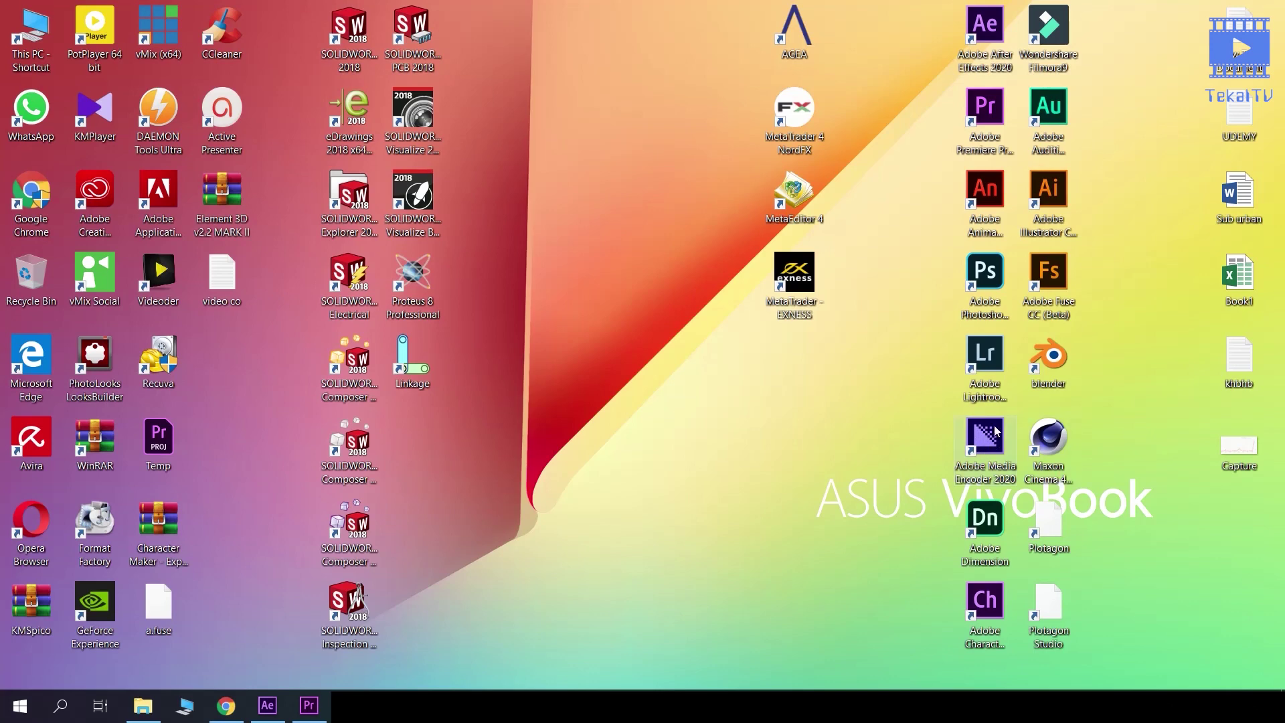
# Launch Adobe Media Encoder 2020 and maximize its window
pyautogui.click(989, 435)
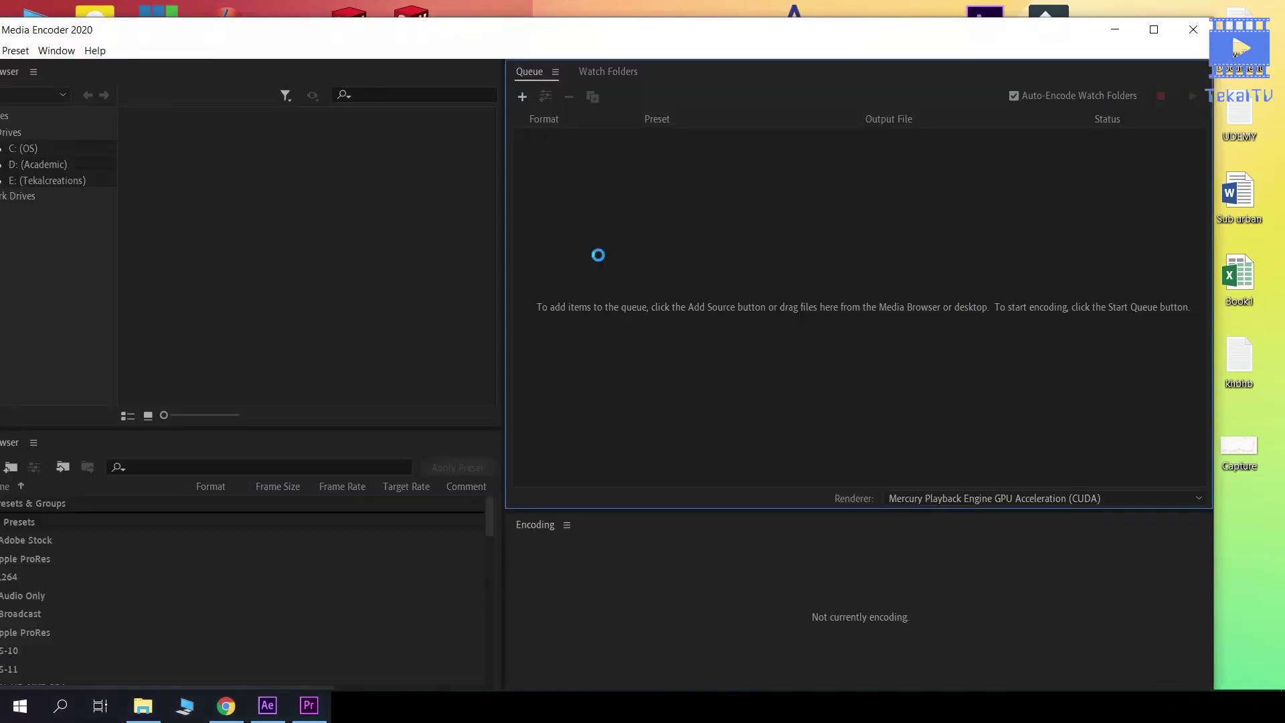
pyautogui.moveTo(841, 40); pyautogui.dragTo(952, 35)
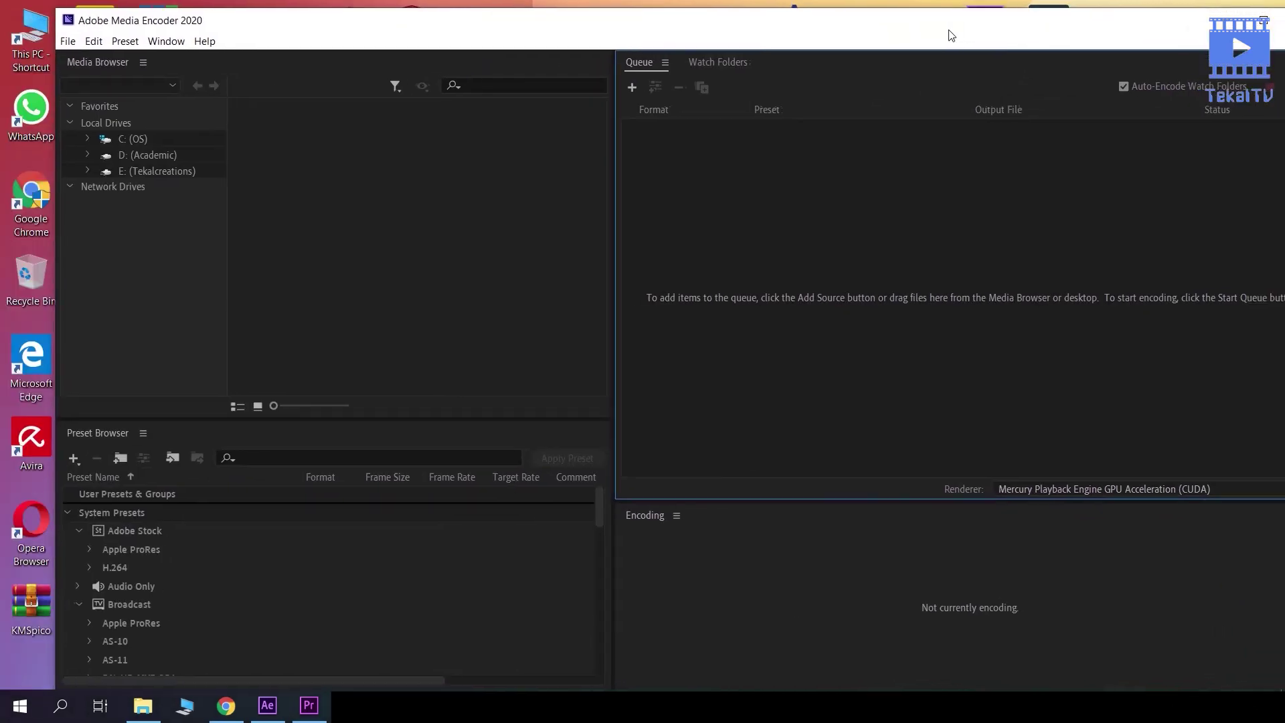
pyautogui.click(1264, 20)
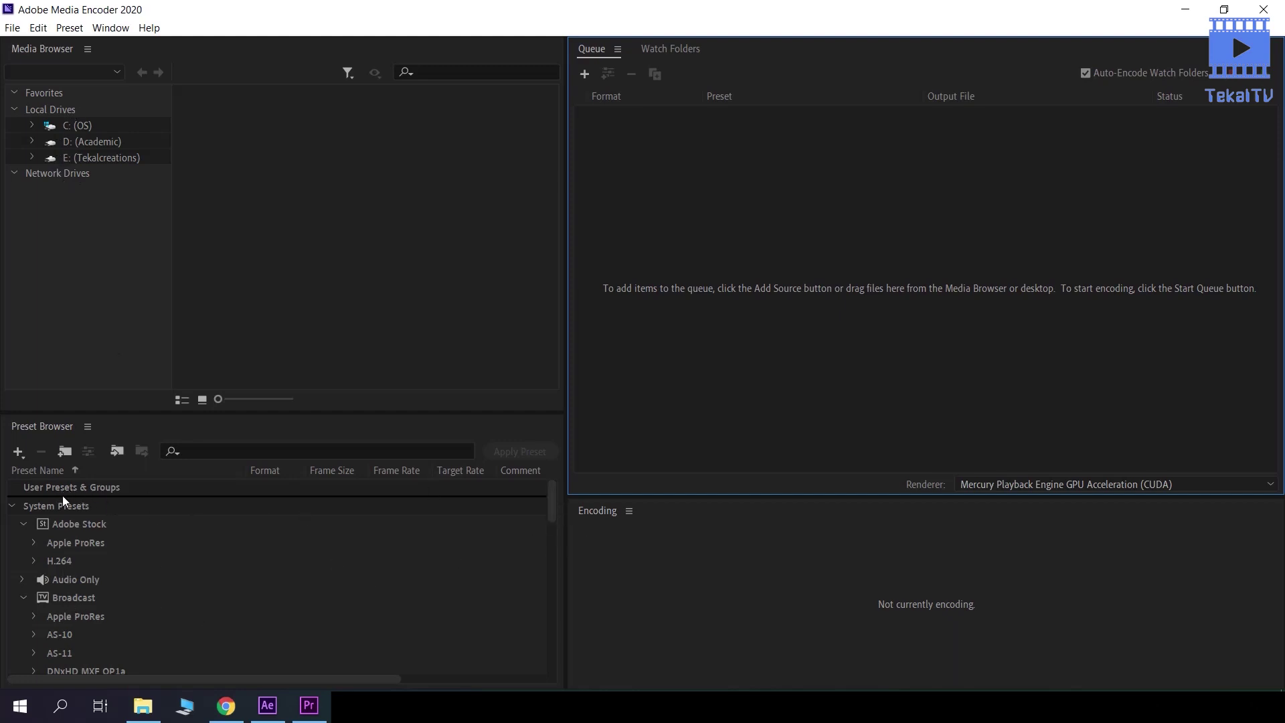
# Minimize Media Encoder and bring After Effects back to the front
pyautogui.moveTo(554, 513)
pyautogui.mouseDown()
pyautogui.moveTo(553, 646)
pyautogui.moveTo(569, 477)
pyautogui.mouseUp()
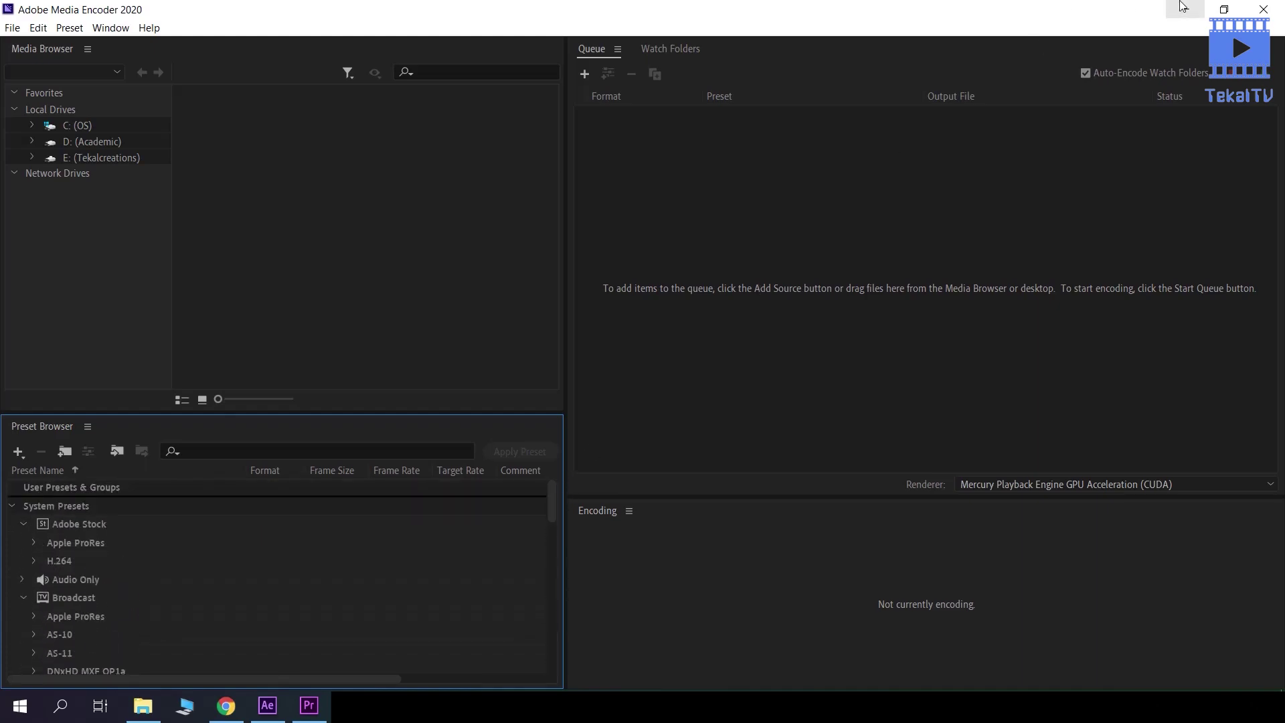
pyautogui.click(1183, 6)
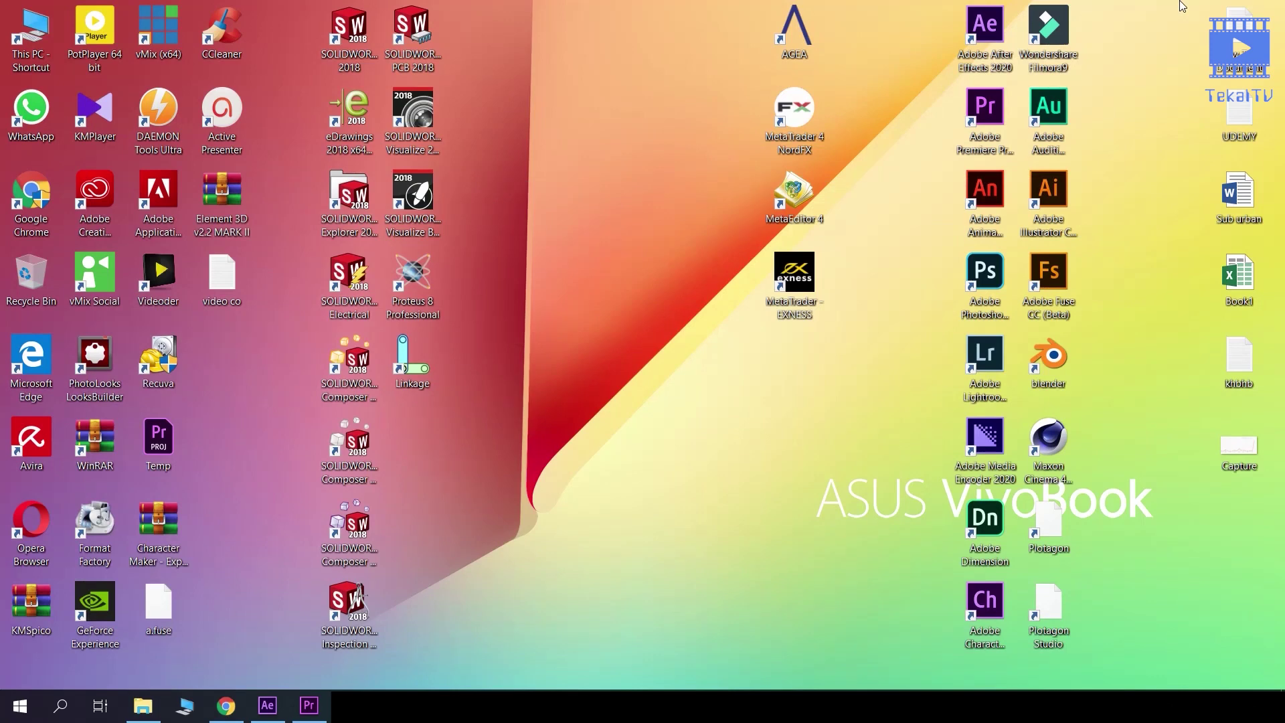
pyautogui.click(268, 705)
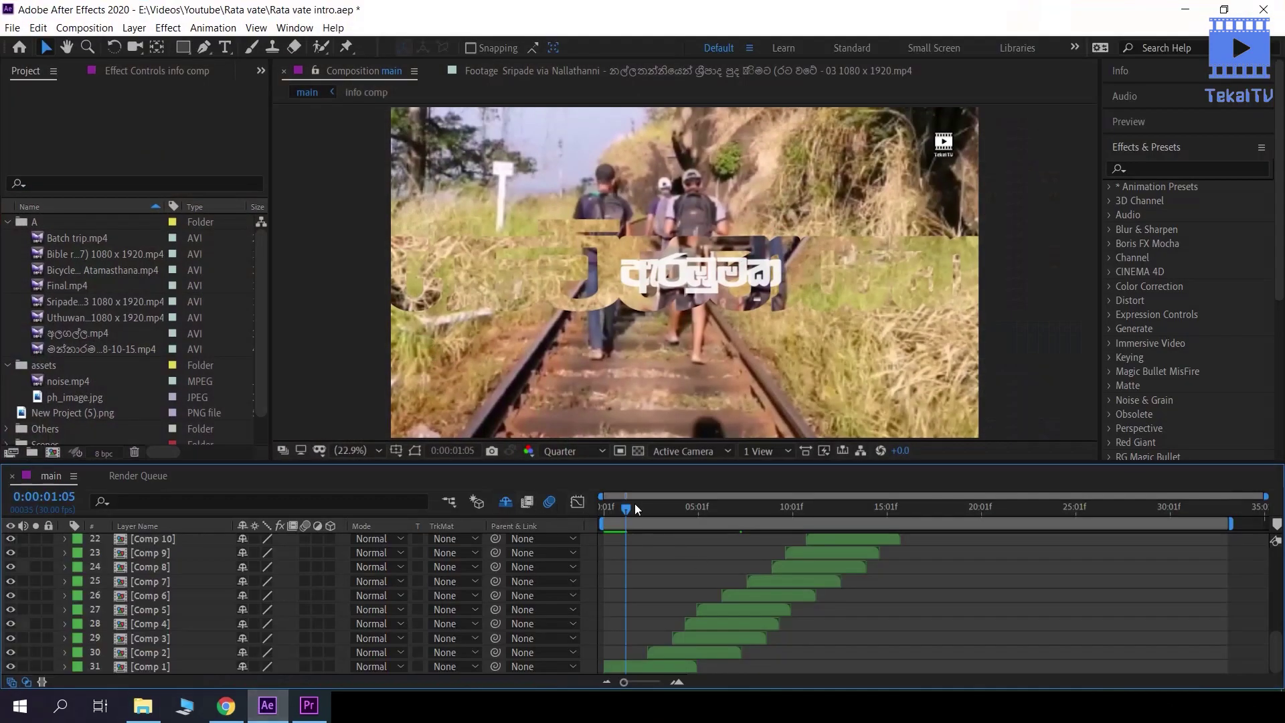
pyautogui.moveTo(628, 510)
pyautogui.mouseDown()
pyautogui.moveTo(656, 511)
pyautogui.moveTo(639, 513)
pyautogui.mouseUp()
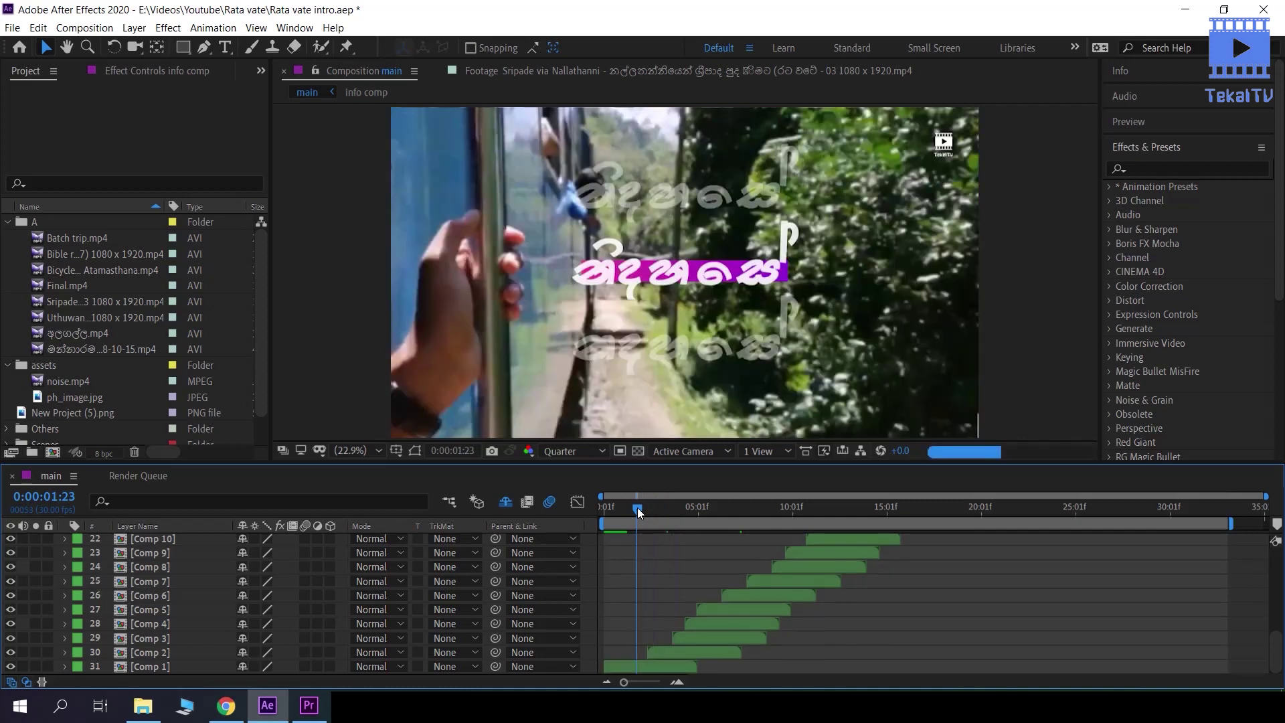
pyautogui.moveTo(638, 512)
pyautogui.mouseDown()
pyautogui.moveTo(626, 514)
pyautogui.moveTo(748, 525)
pyautogui.moveTo(754, 513)
pyautogui.moveTo(791, 514)
pyautogui.moveTo(612, 516)
pyautogui.mouseUp()
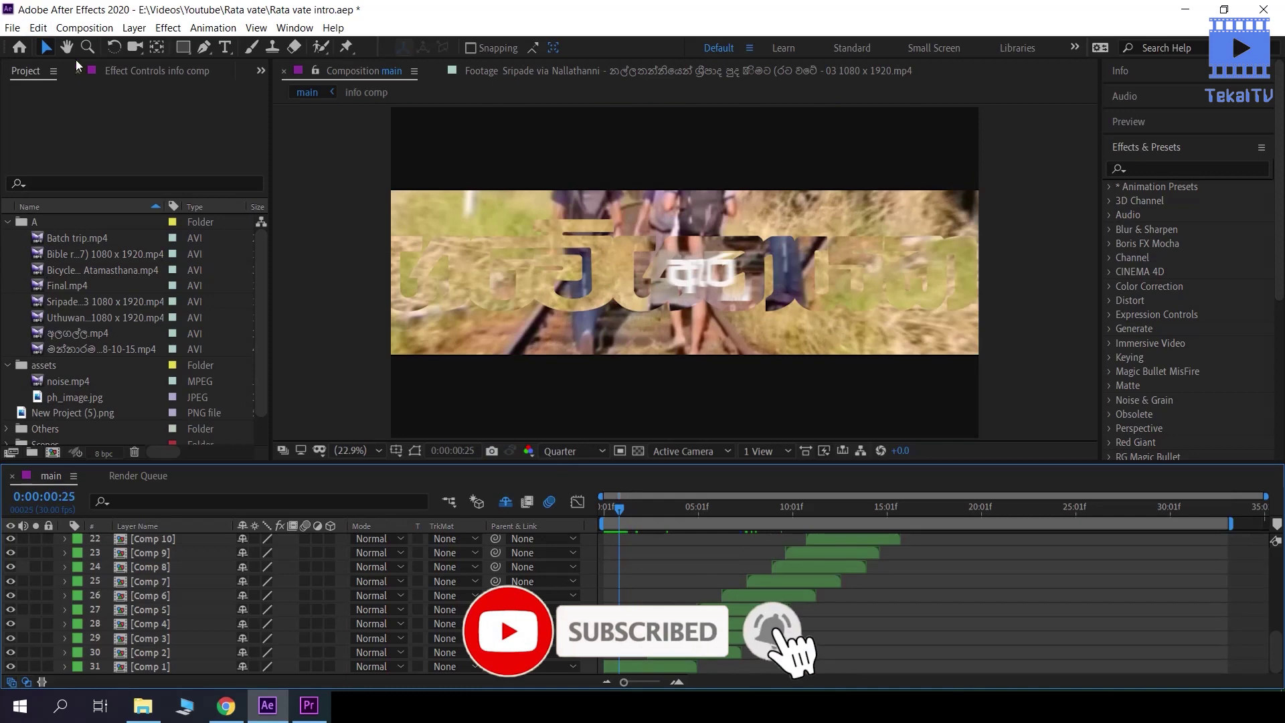
# Add the main composition to the Render Queue via File > Export
pyautogui.click(14, 31)
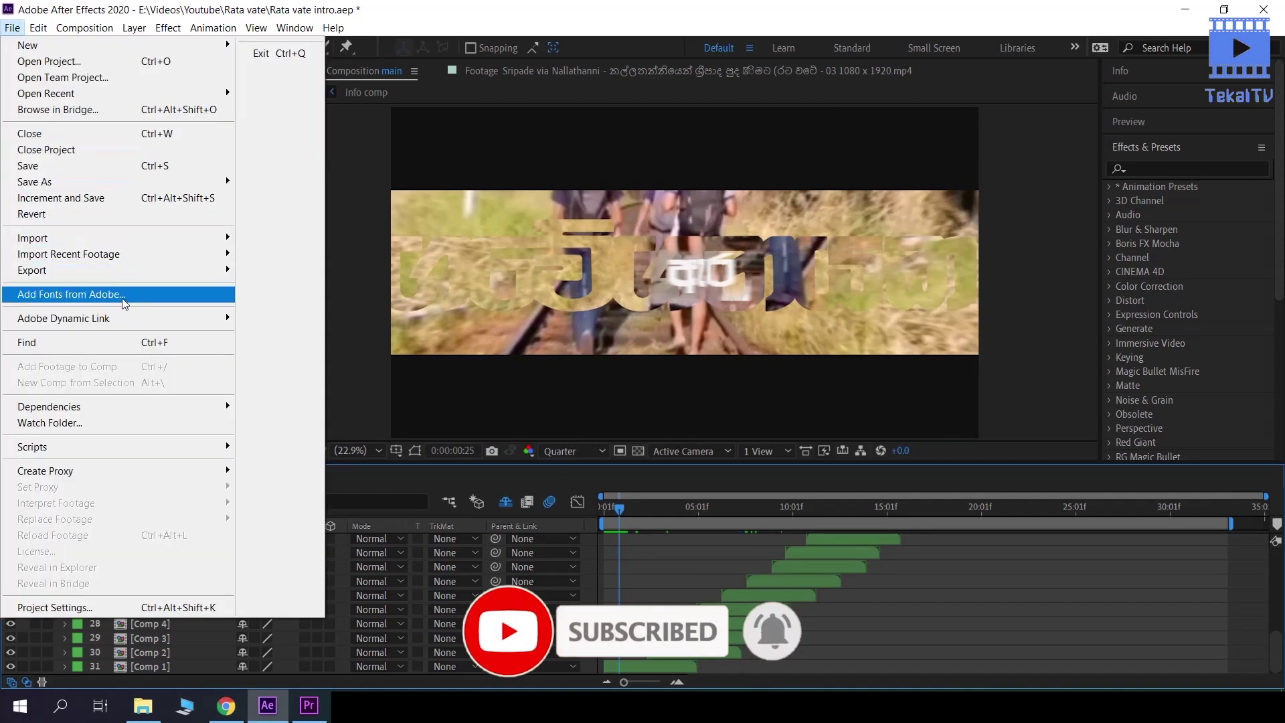
pyautogui.moveTo(167, 269)
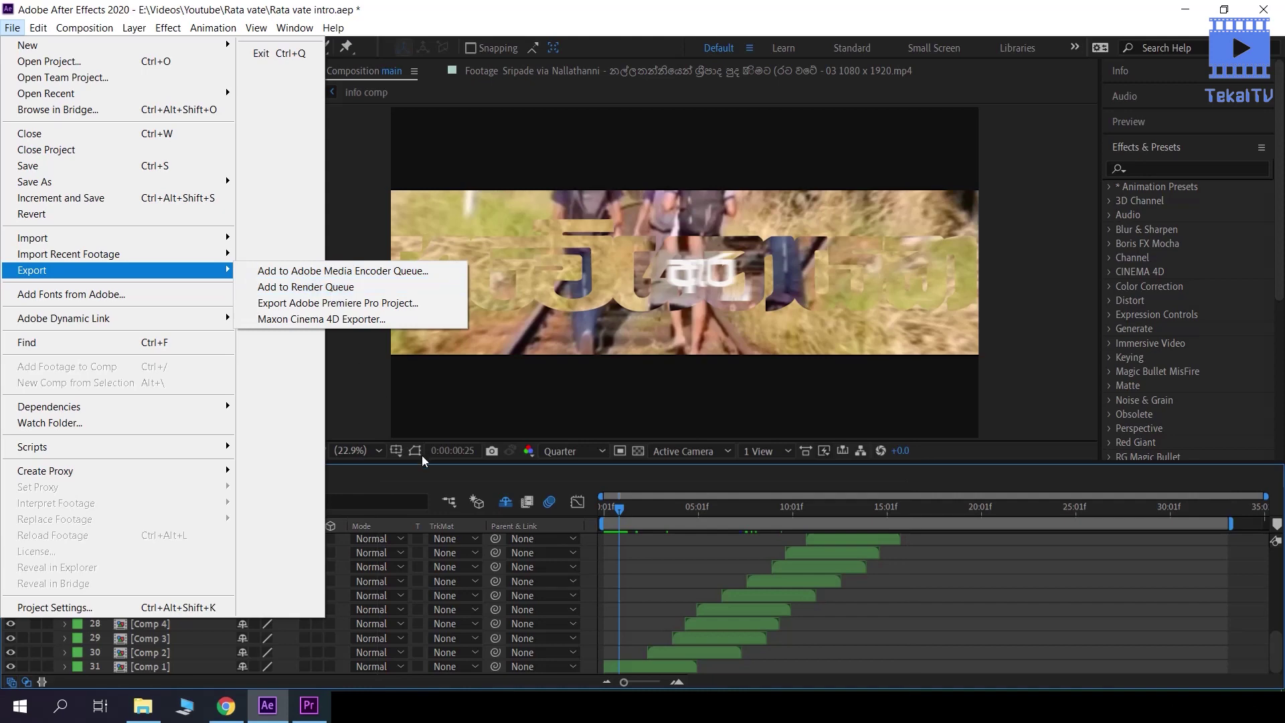
pyautogui.click(333, 291)
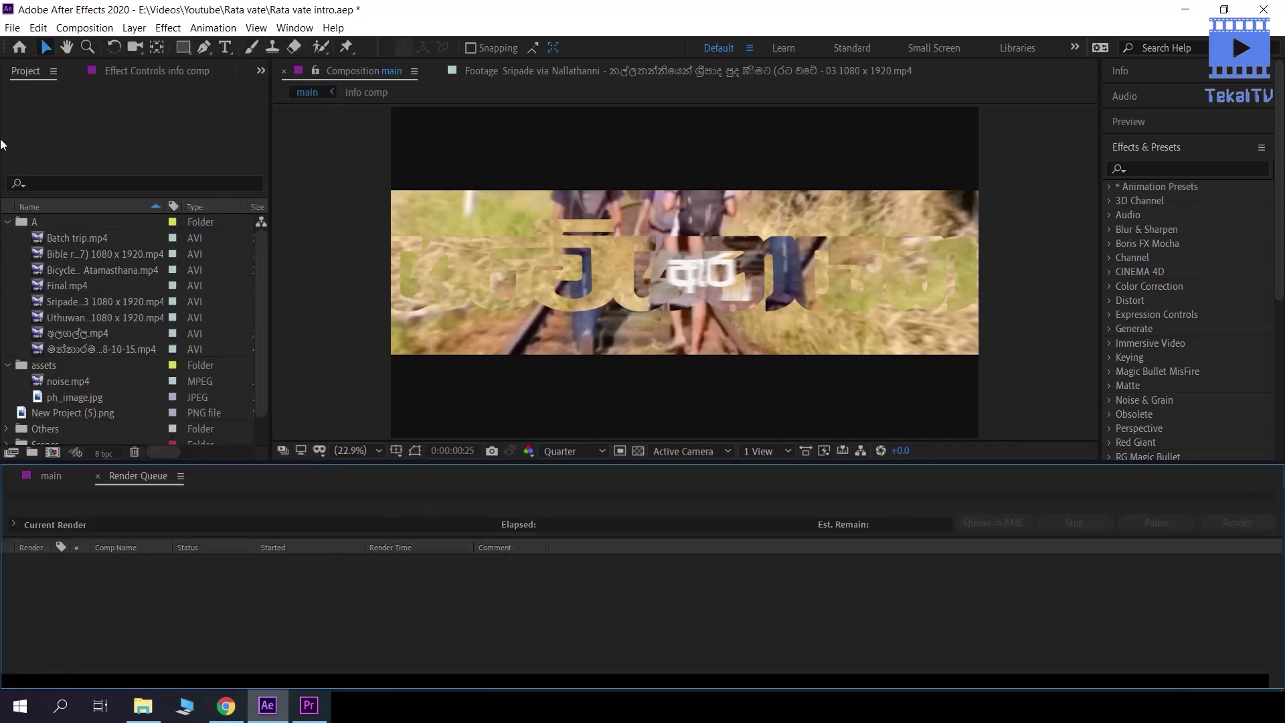
pyautogui.click(52, 476)
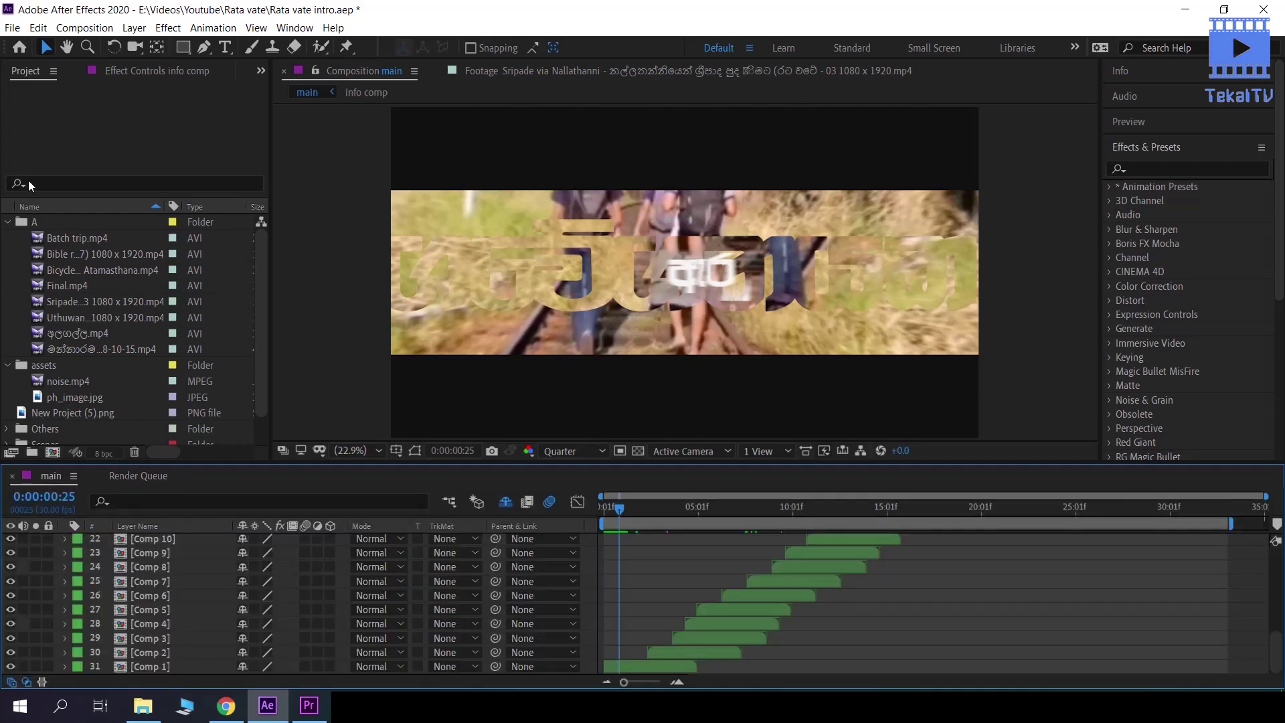
pyautogui.click(13, 27)
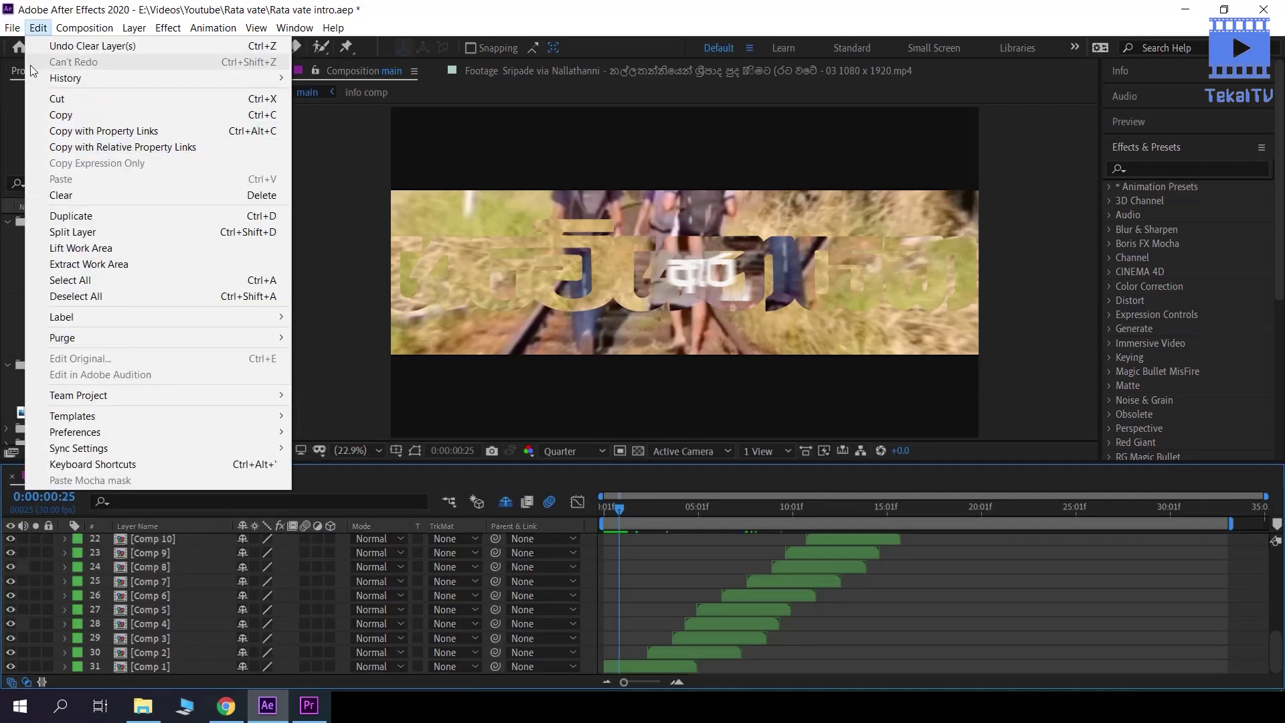
pyautogui.moveTo(103, 270)
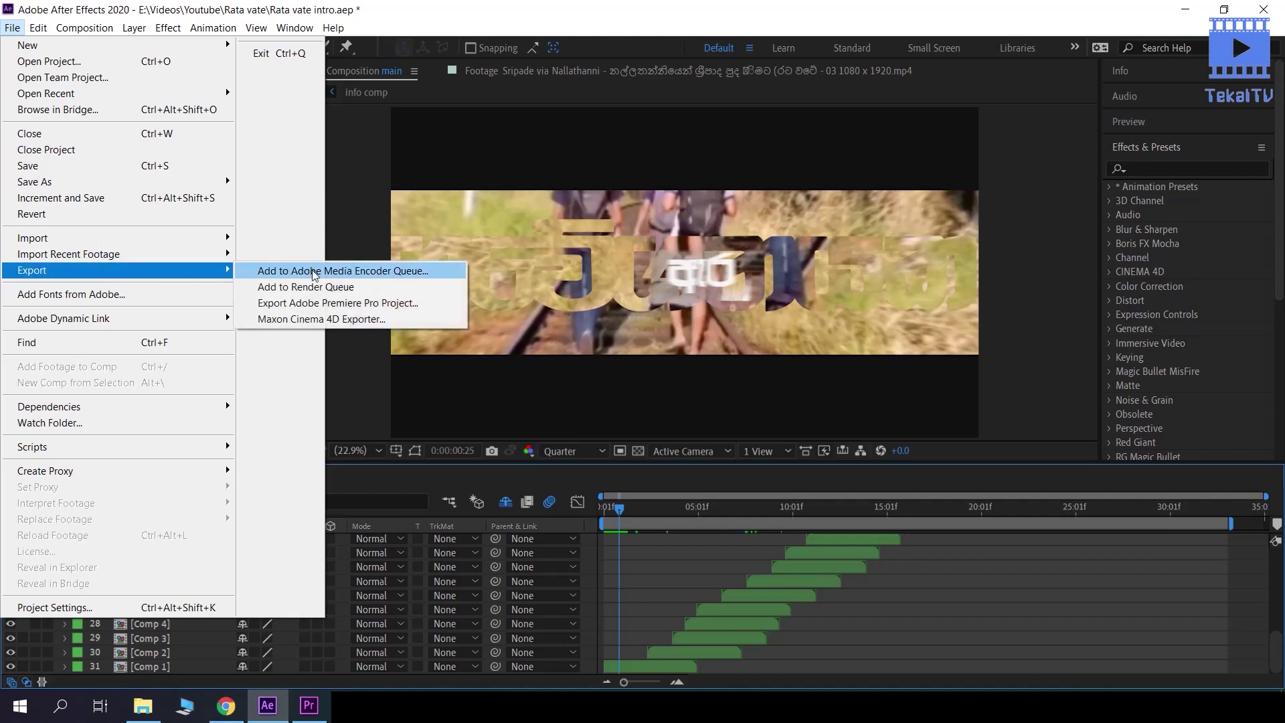
pyautogui.click(312, 288)
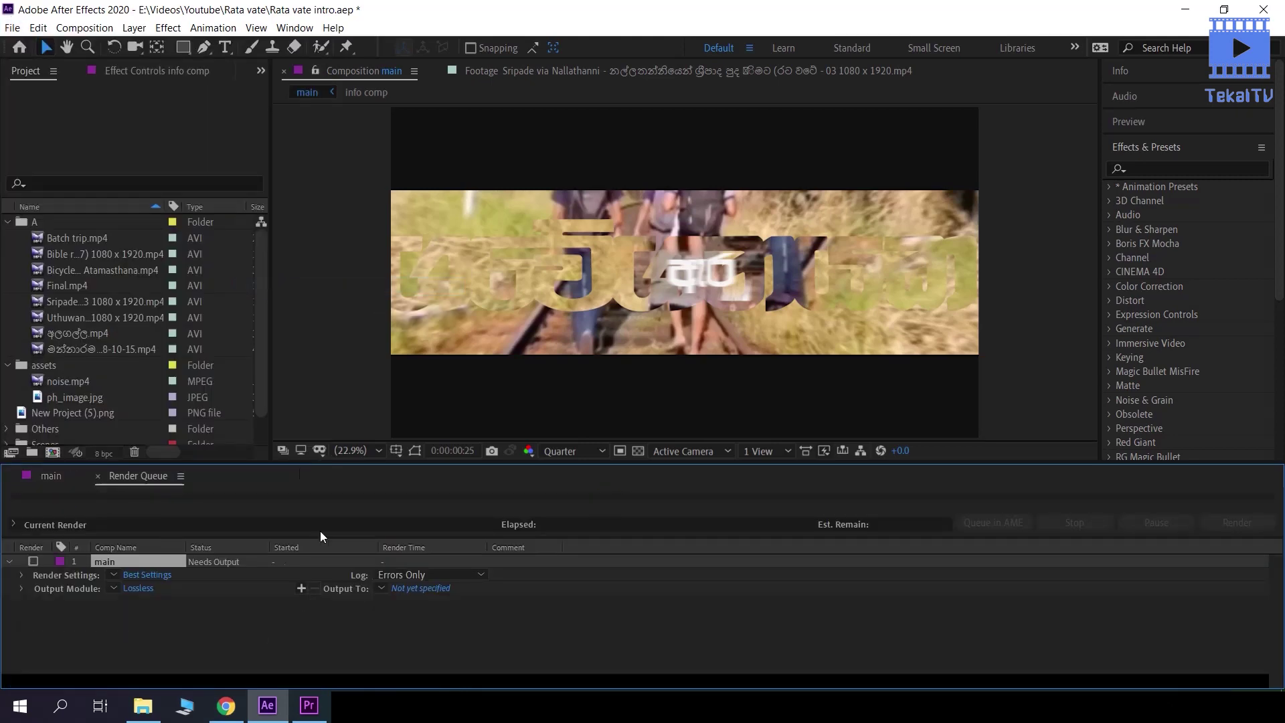
# Change the render item's output module format from Lossless to QuickTime
pyautogui.click(116, 588)
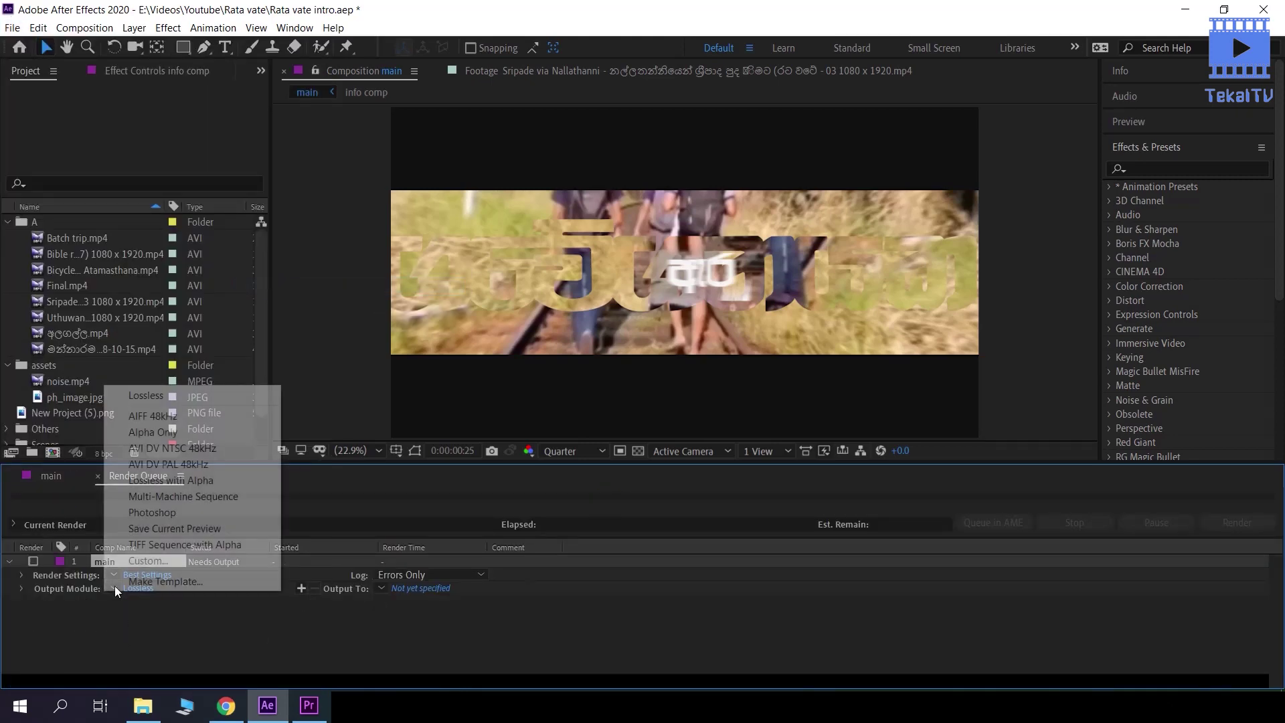
pyautogui.click(223, 632)
pyautogui.click(138, 589)
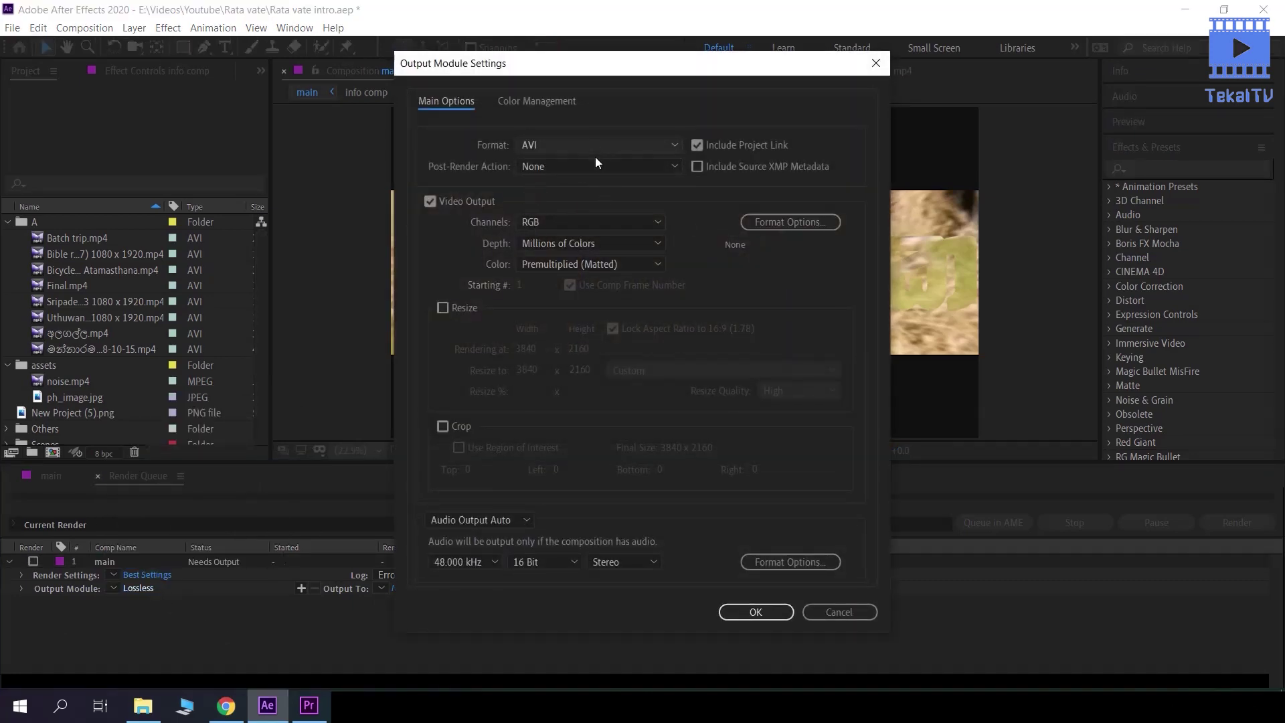
pyautogui.click(599, 146)
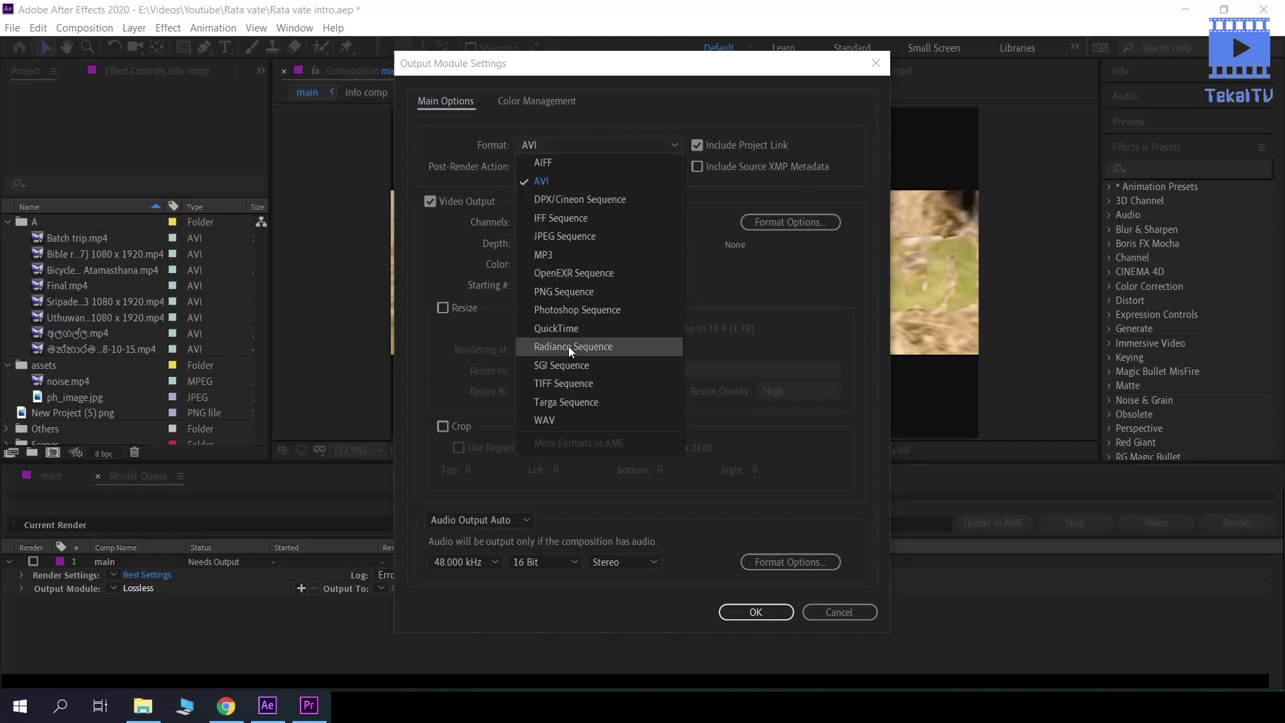
pyautogui.click(568, 329)
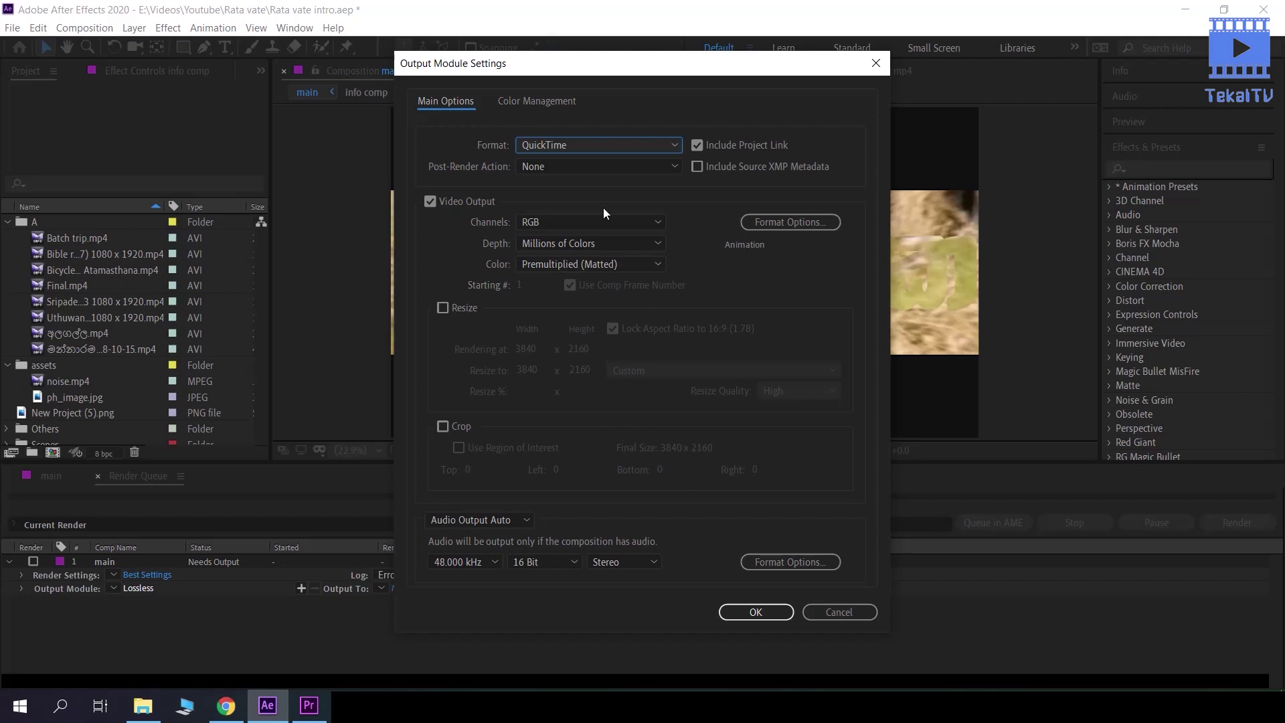
pyautogui.click(776, 612)
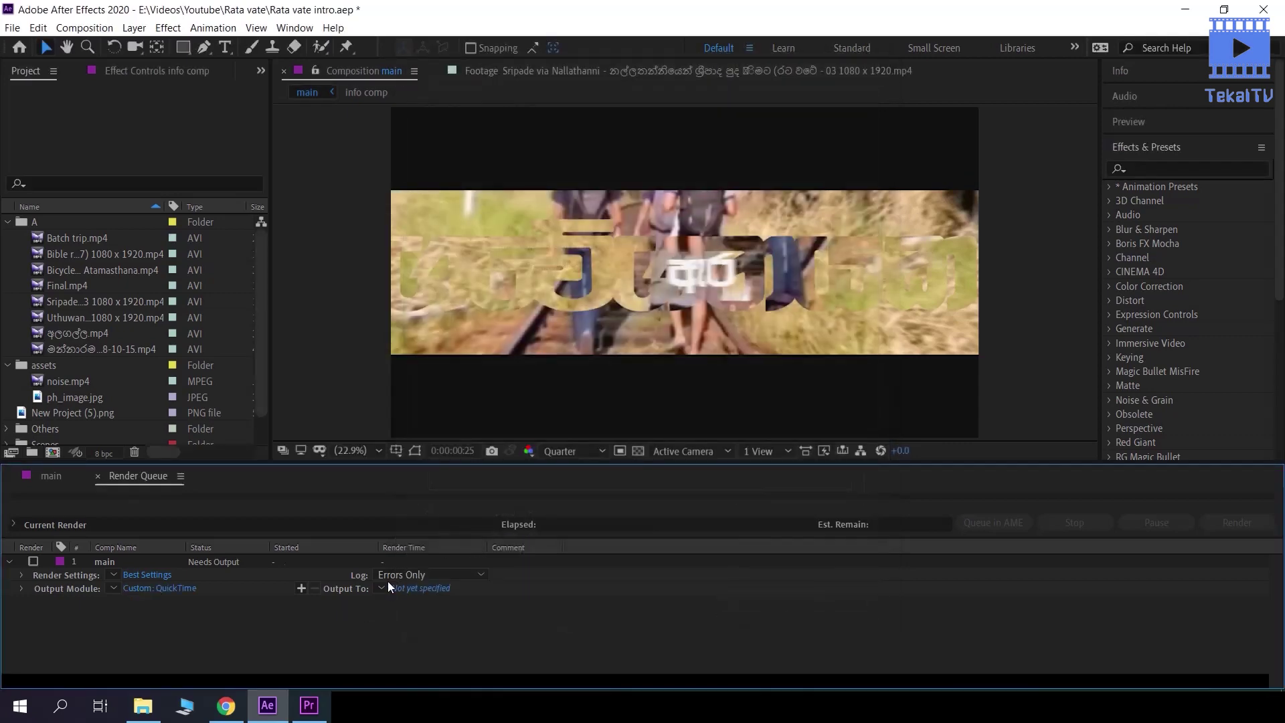
# Set the render output to a file named intro on the Desktop
pyautogui.click(406, 592)
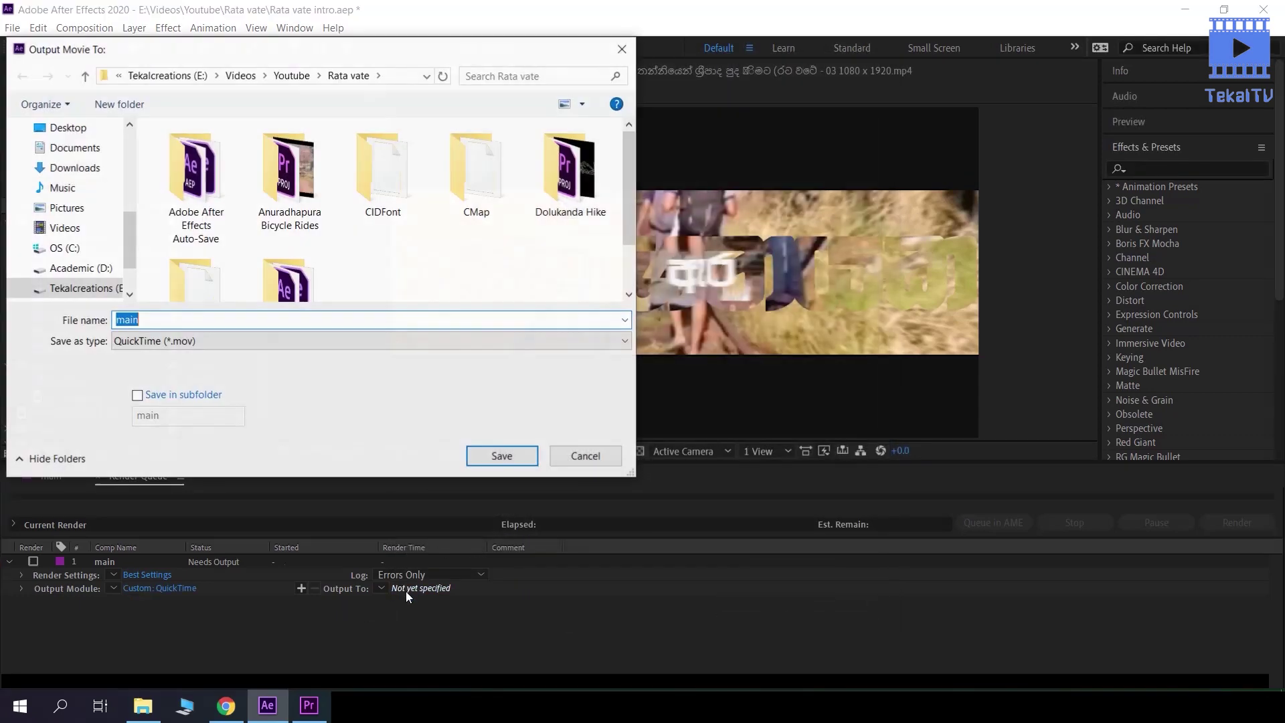
pyautogui.click(60, 128)
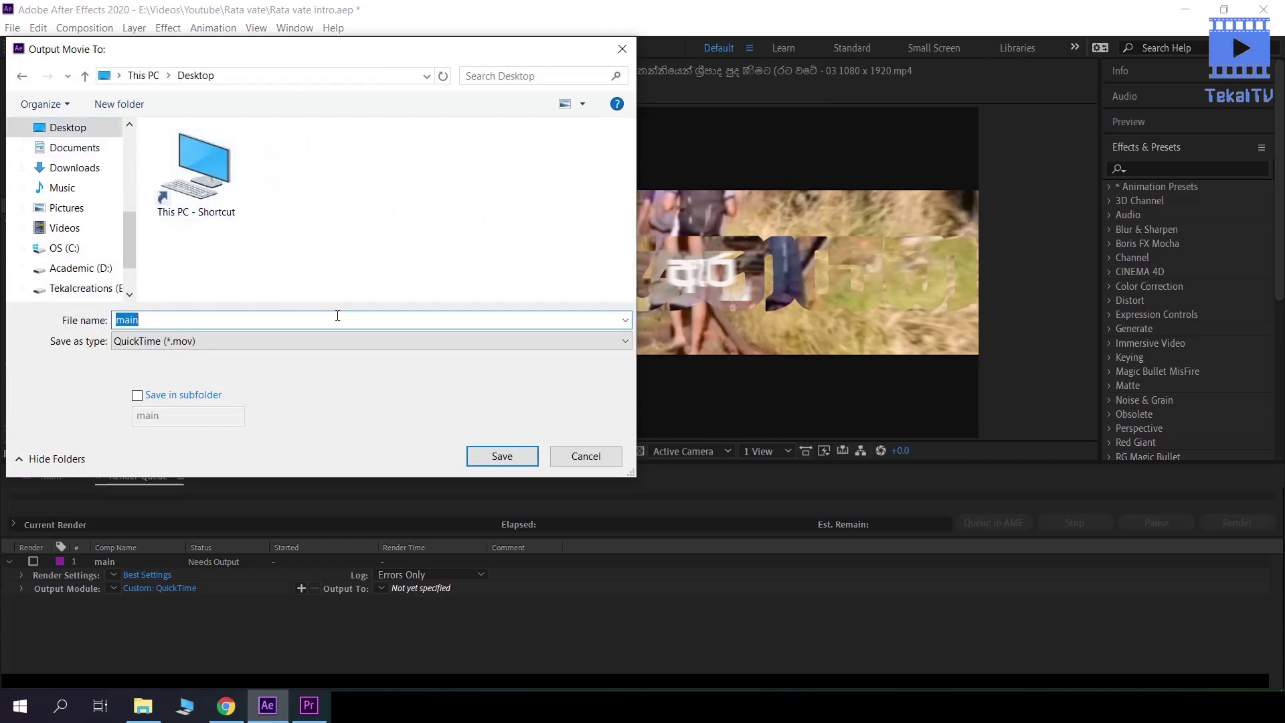
pyautogui.write('intro')
pyautogui.click(499, 455)
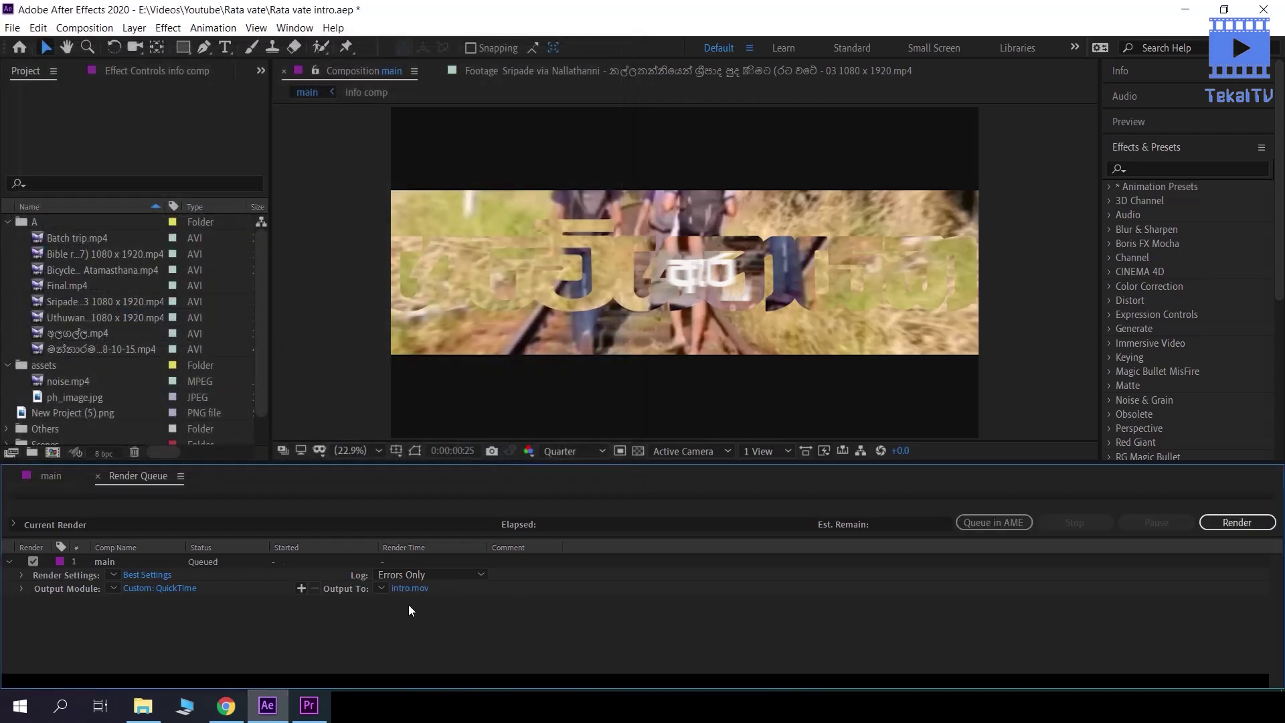
# Switch the output module format from QuickTime to AVI
pyautogui.click(174, 589)
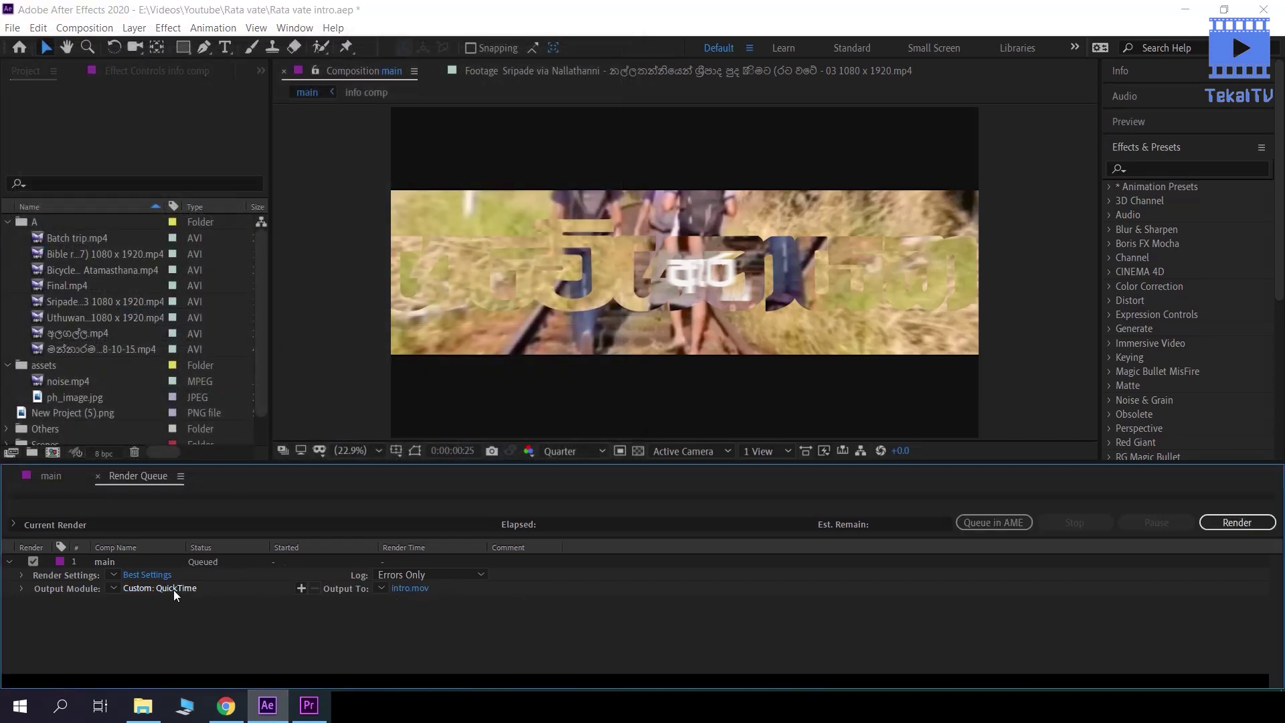
pyautogui.click(577, 140)
pyautogui.click(568, 160)
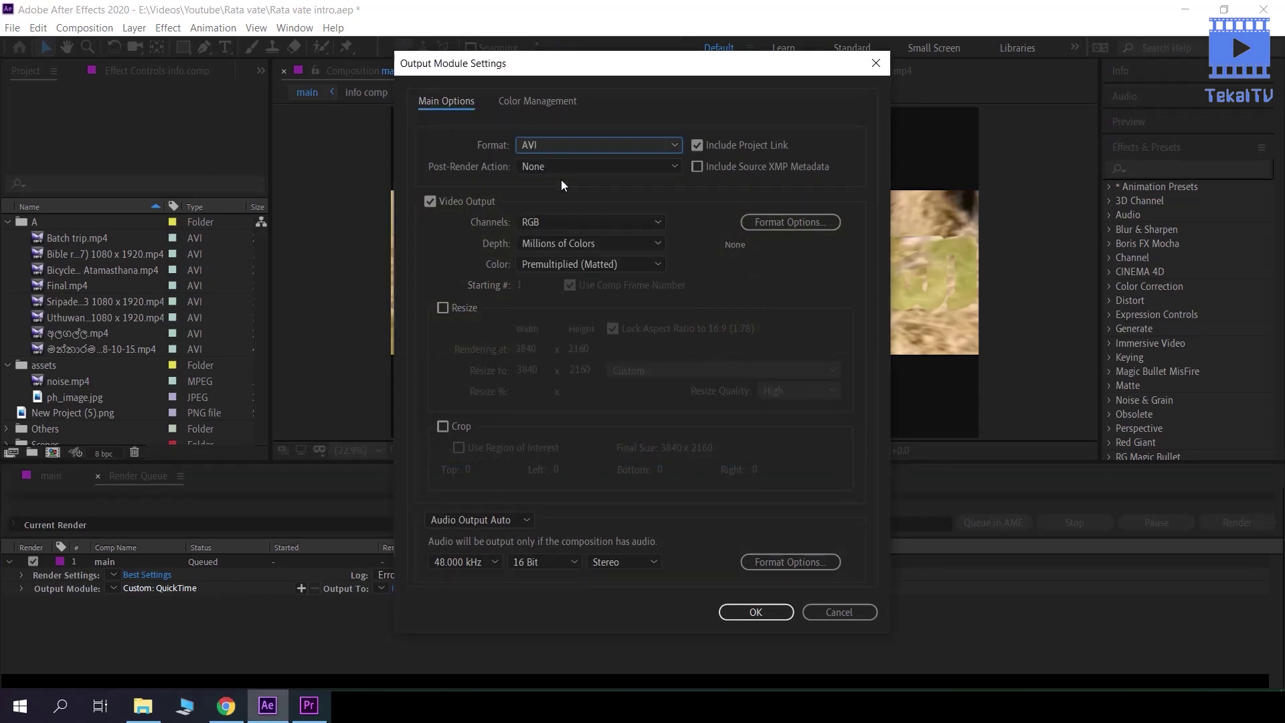
pyautogui.click(731, 619)
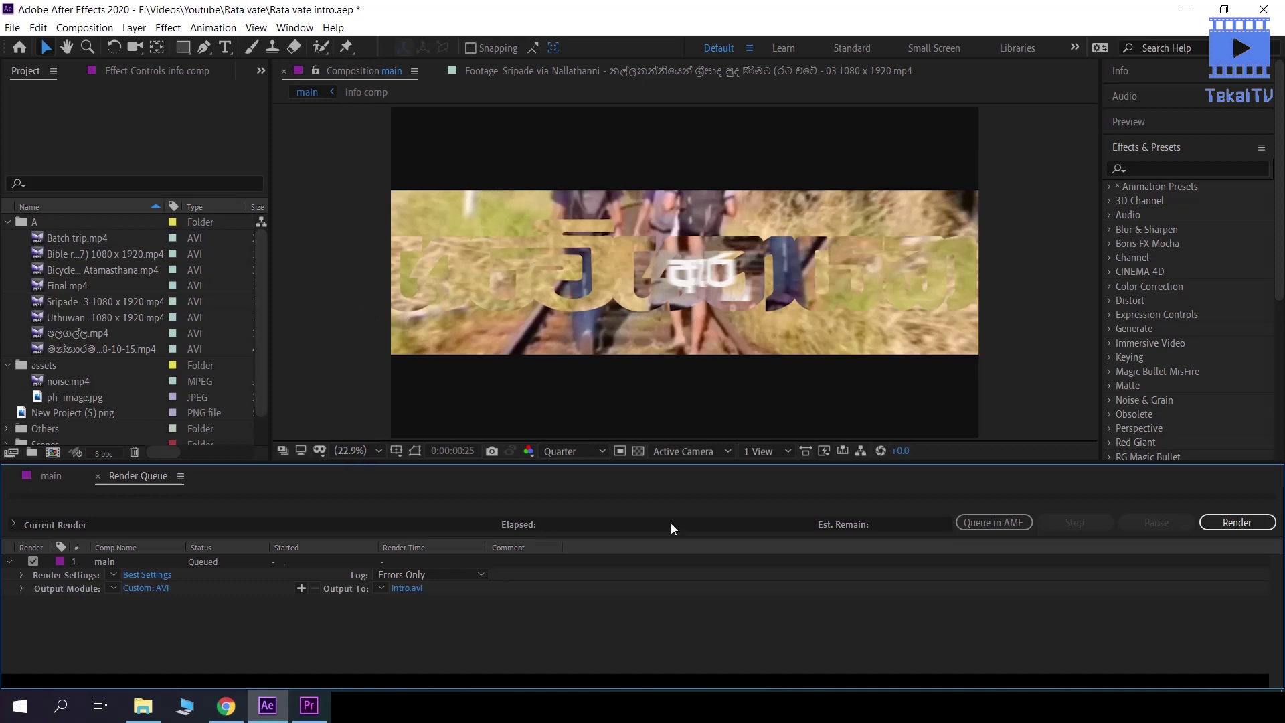
# From the main timeline, send the main composition to the Adobe Media Encoder queue
pyautogui.click(51, 476)
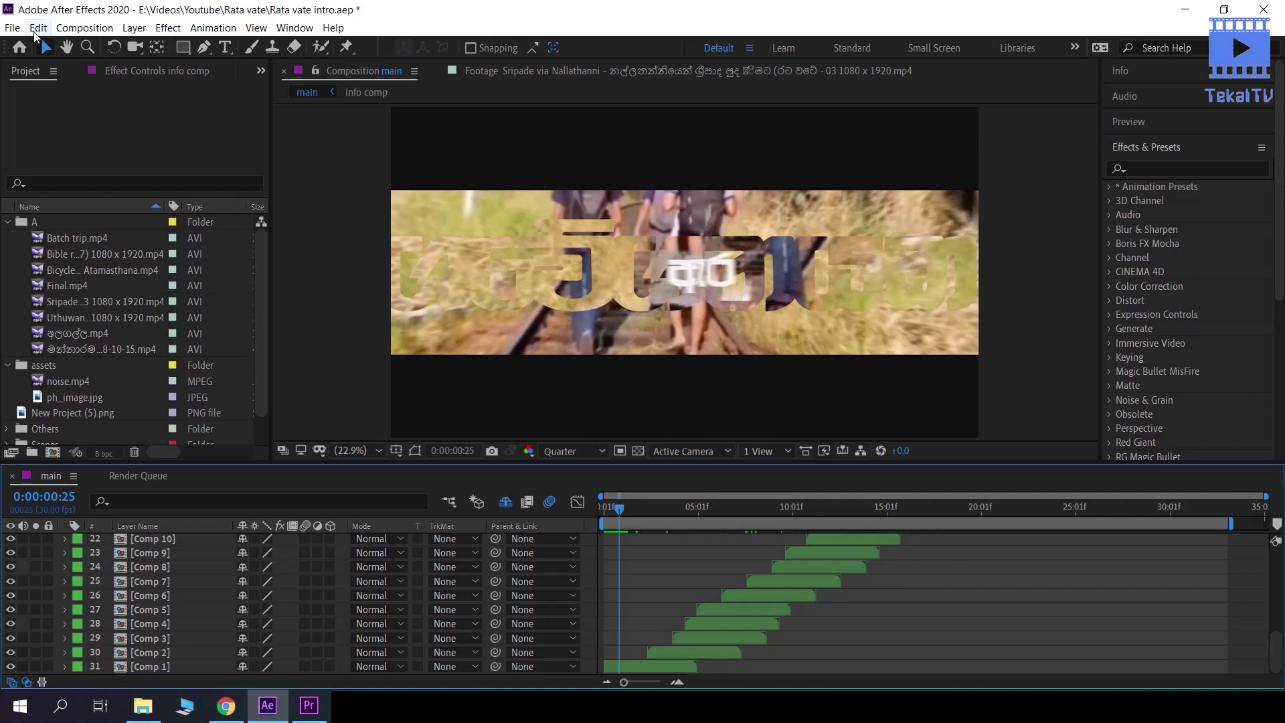
pyautogui.click(12, 28)
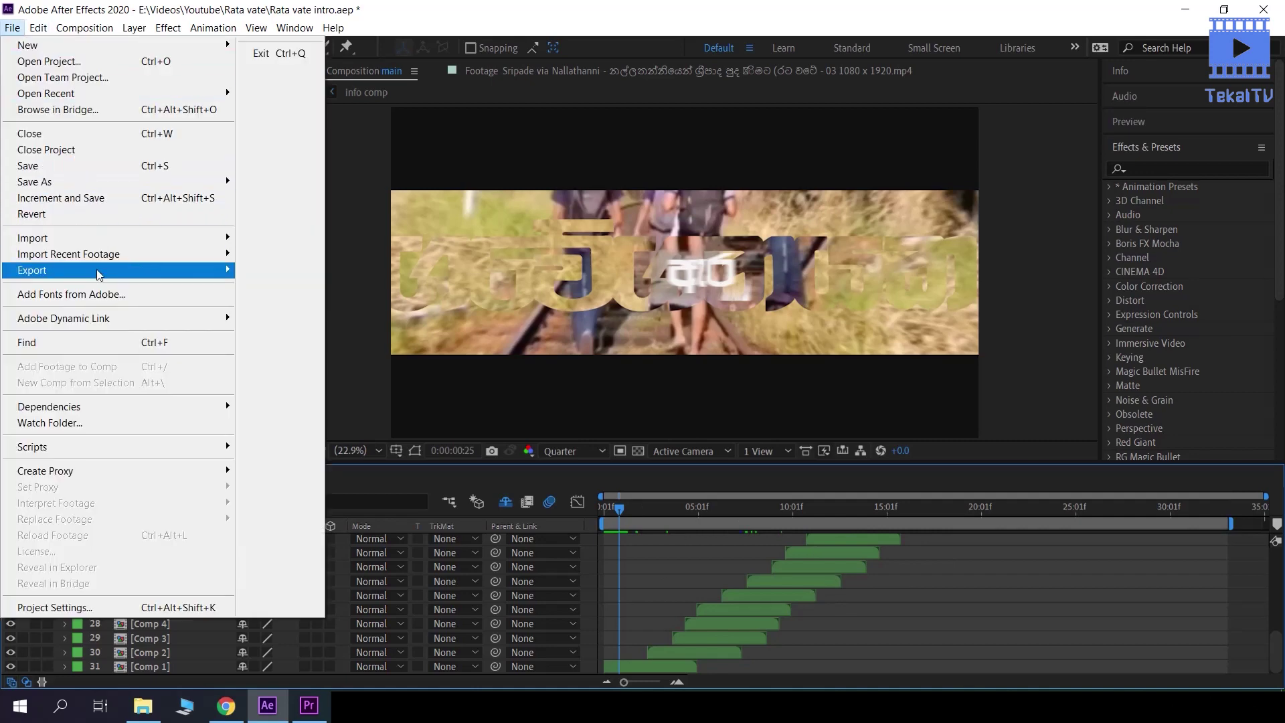
pyautogui.moveTo(99, 271)
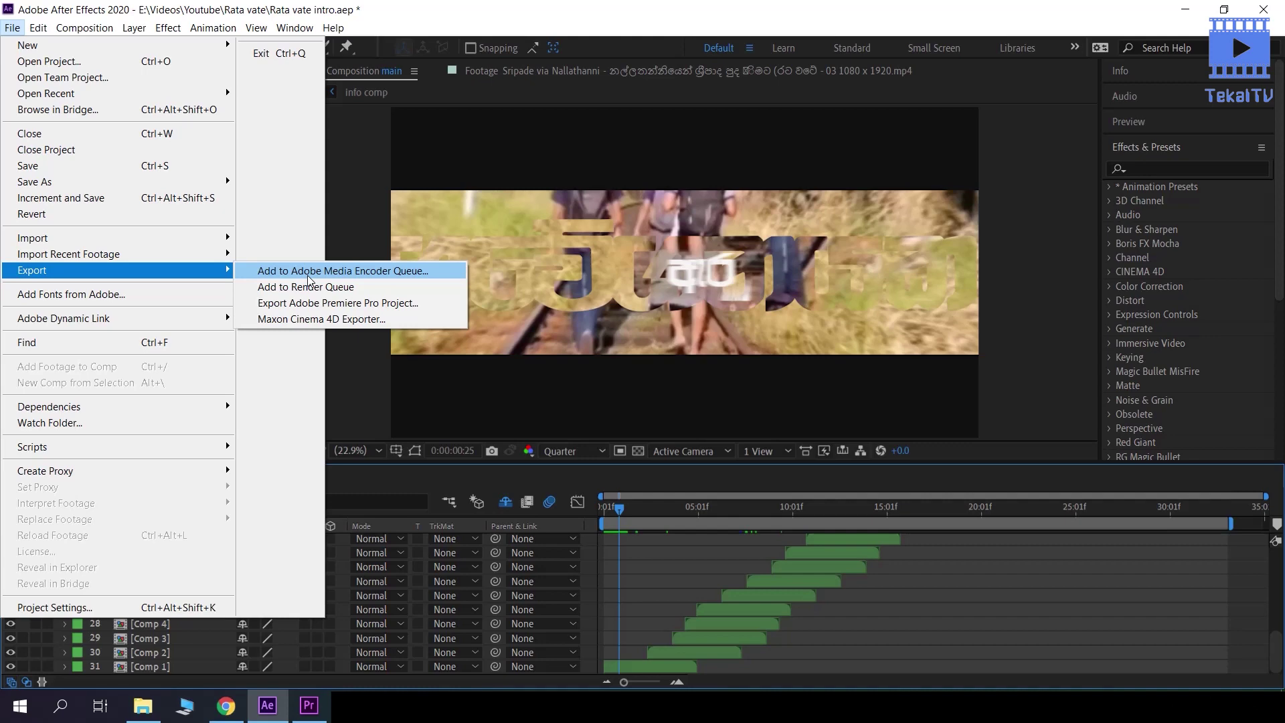
pyautogui.click(308, 276)
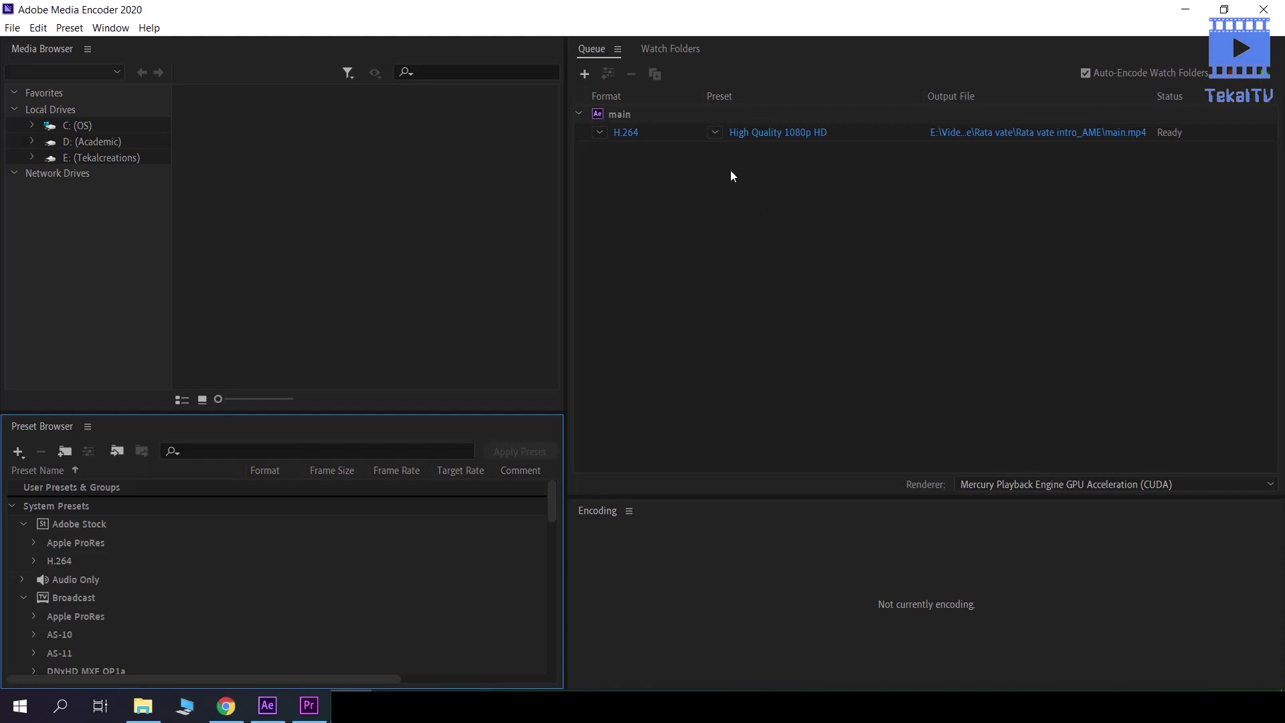
pyautogui.click(600, 132)
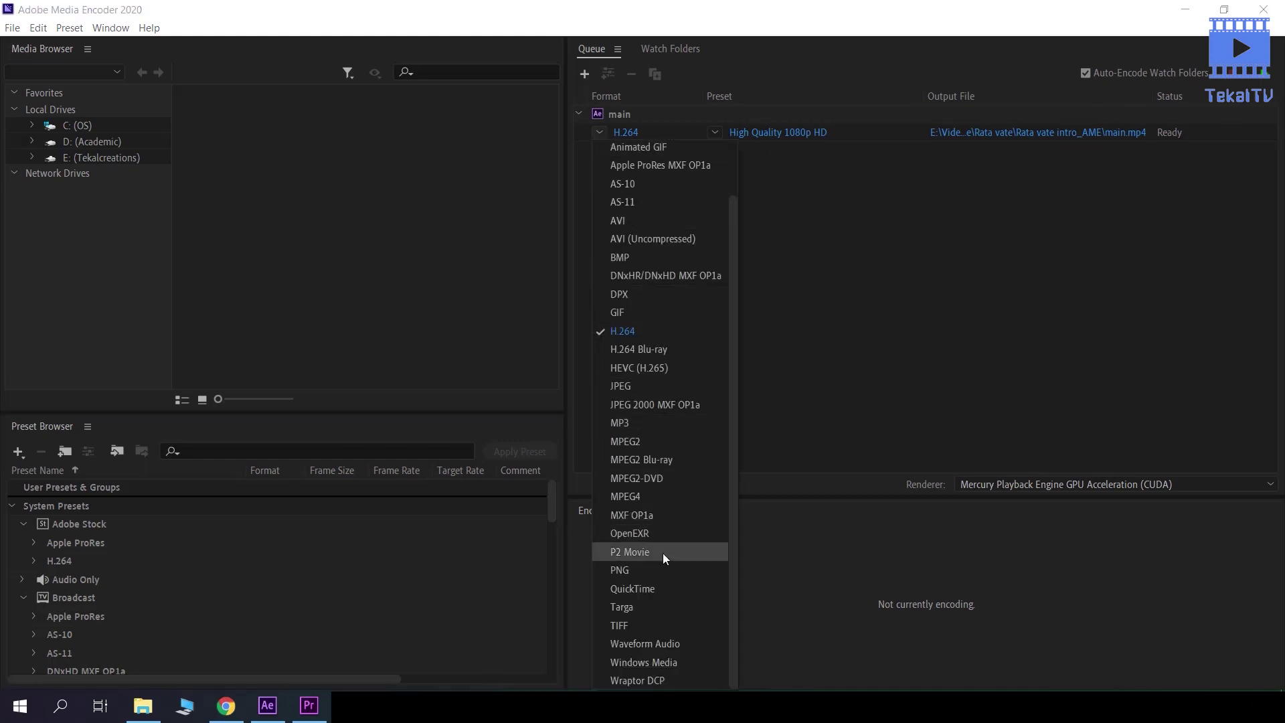
pyautogui.scroll(2, 663, 553)
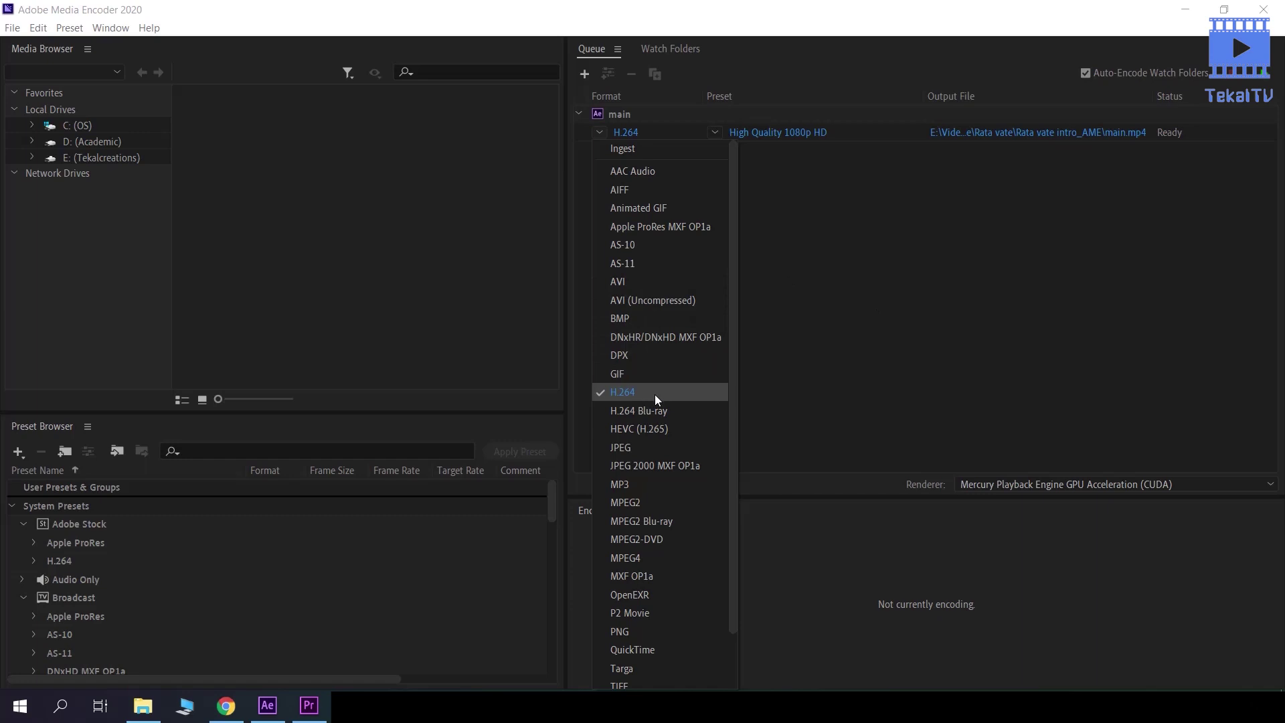
pyautogui.click(619, 395)
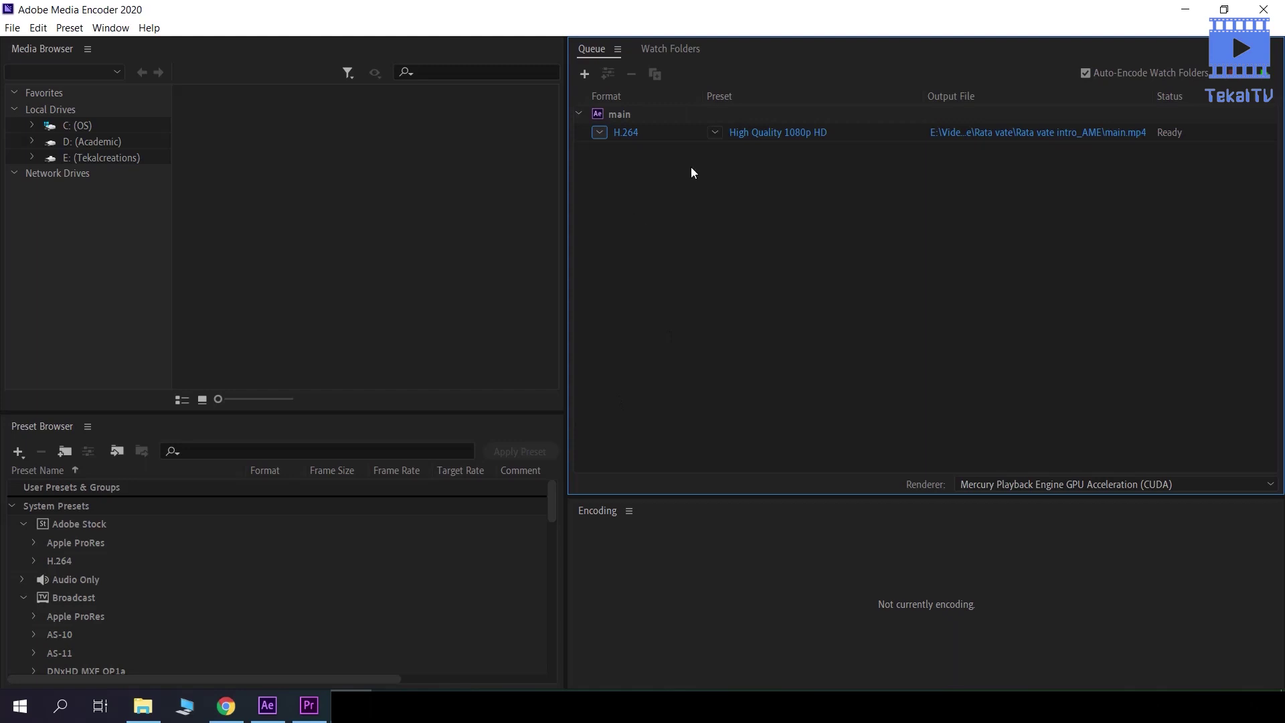
pyautogui.click(717, 132)
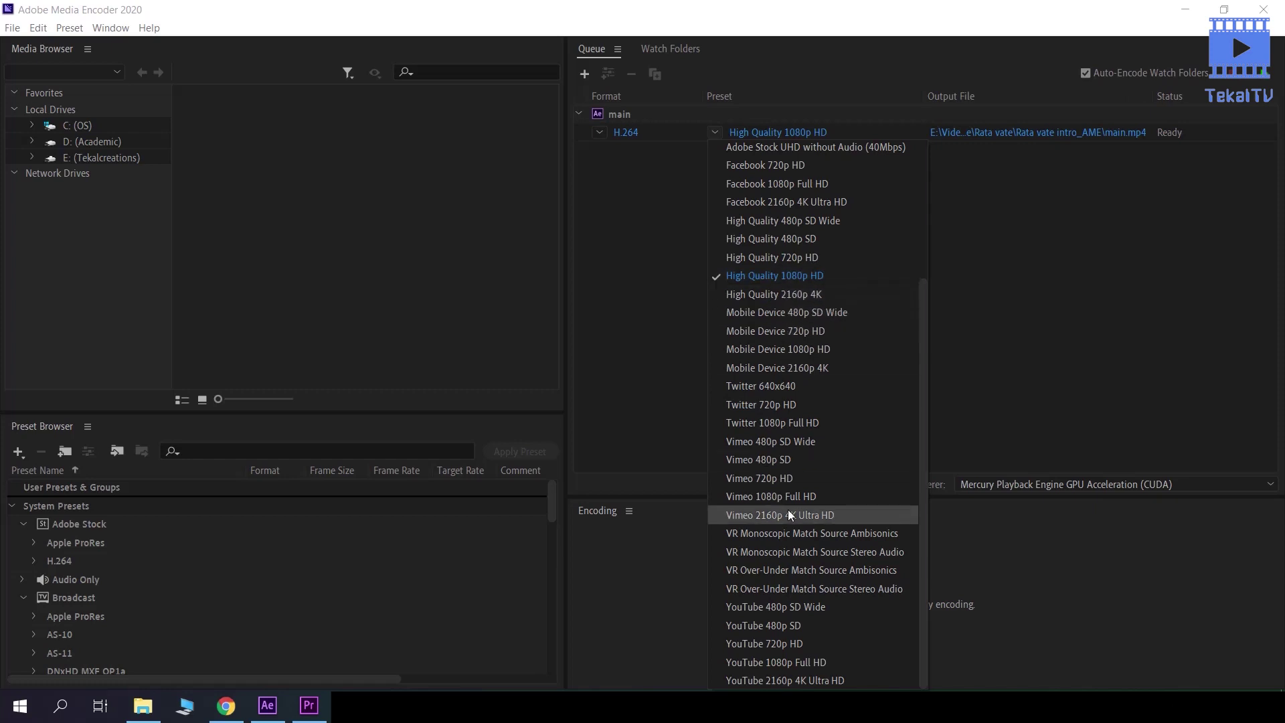
pyautogui.scroll(3, 788, 513)
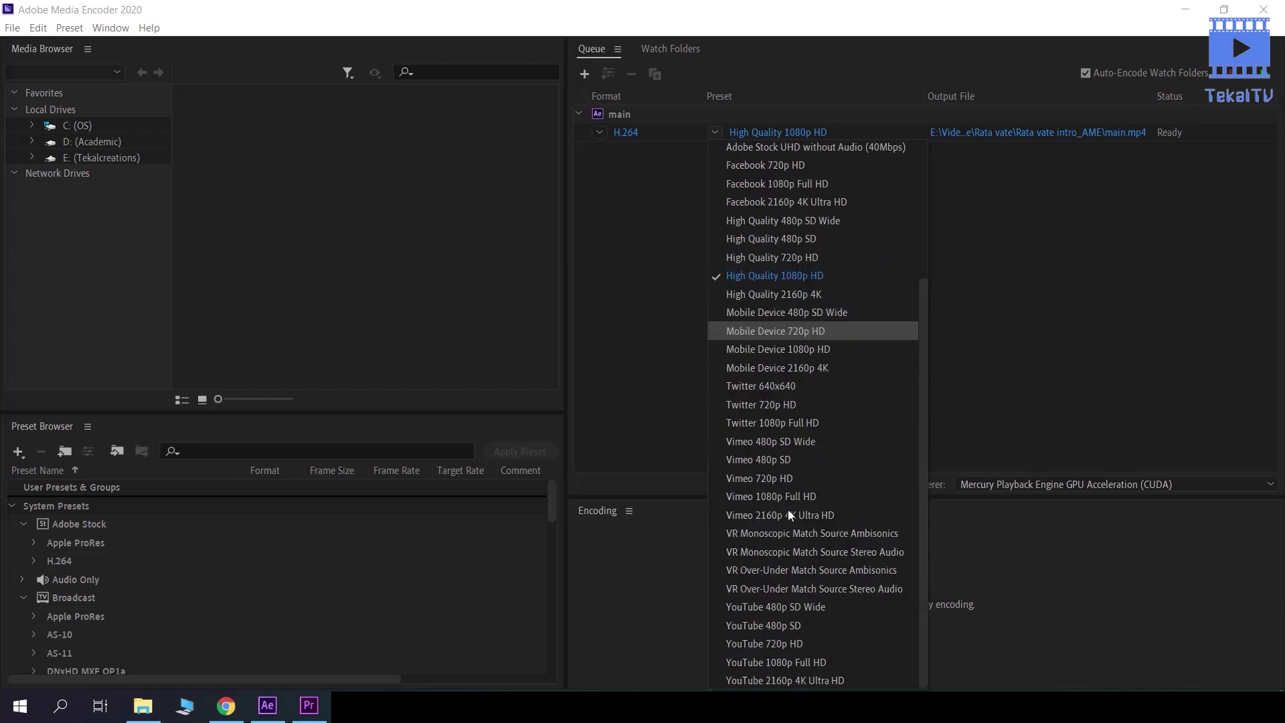
pyautogui.scroll(-3, 788, 509)
pyautogui.scroll(3, 789, 509)
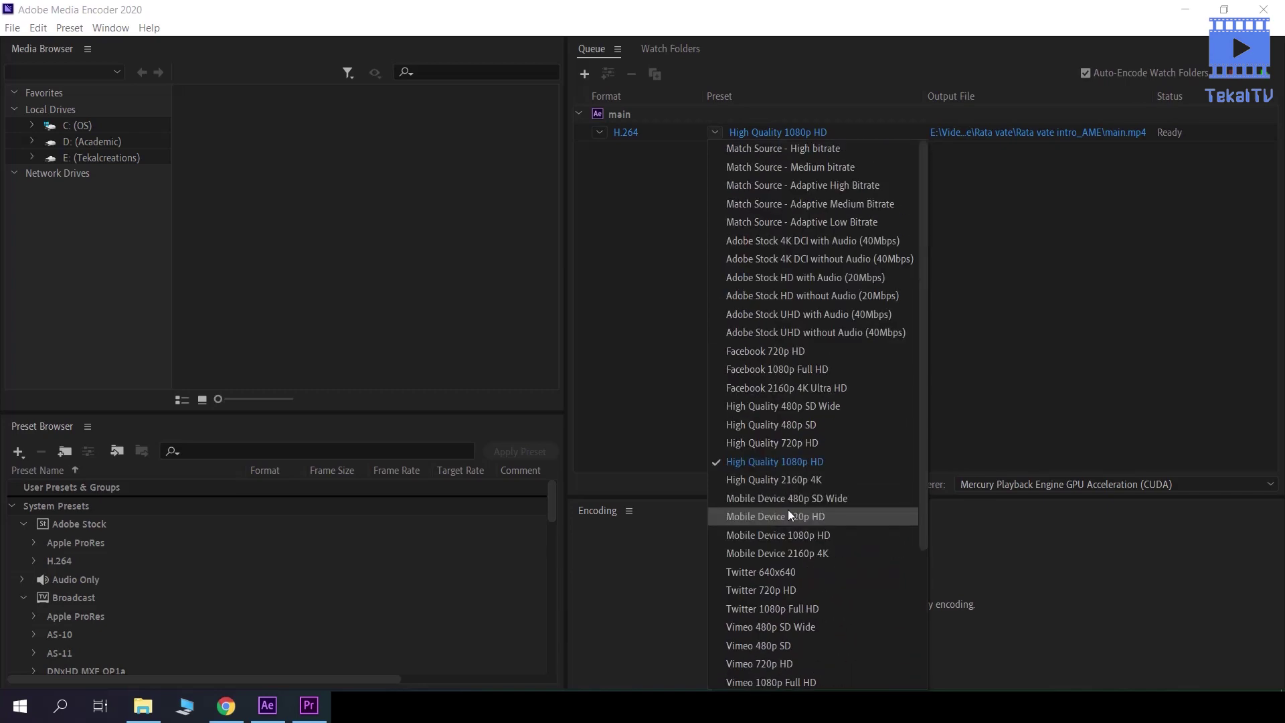
pyautogui.scroll(-3, 789, 509)
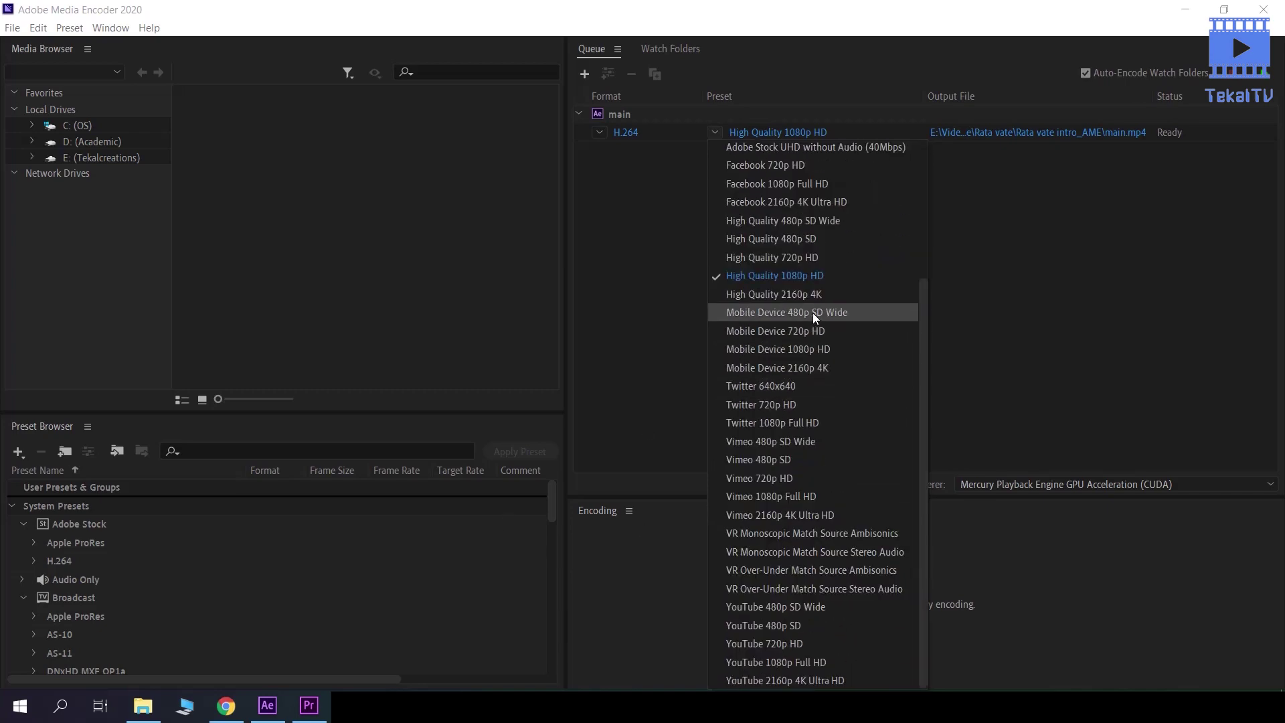
pyautogui.click(790, 281)
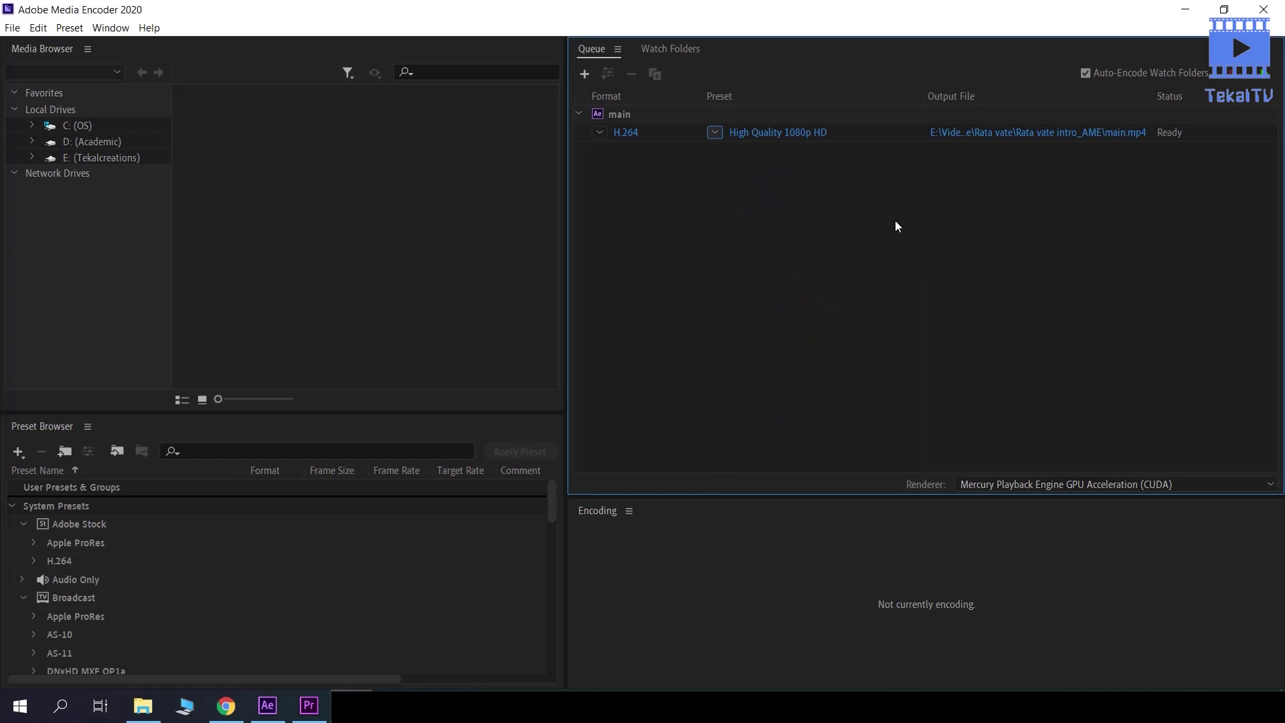
# Save the main job's output as intro.mp4 on the Desktop
pyautogui.click(1049, 137)
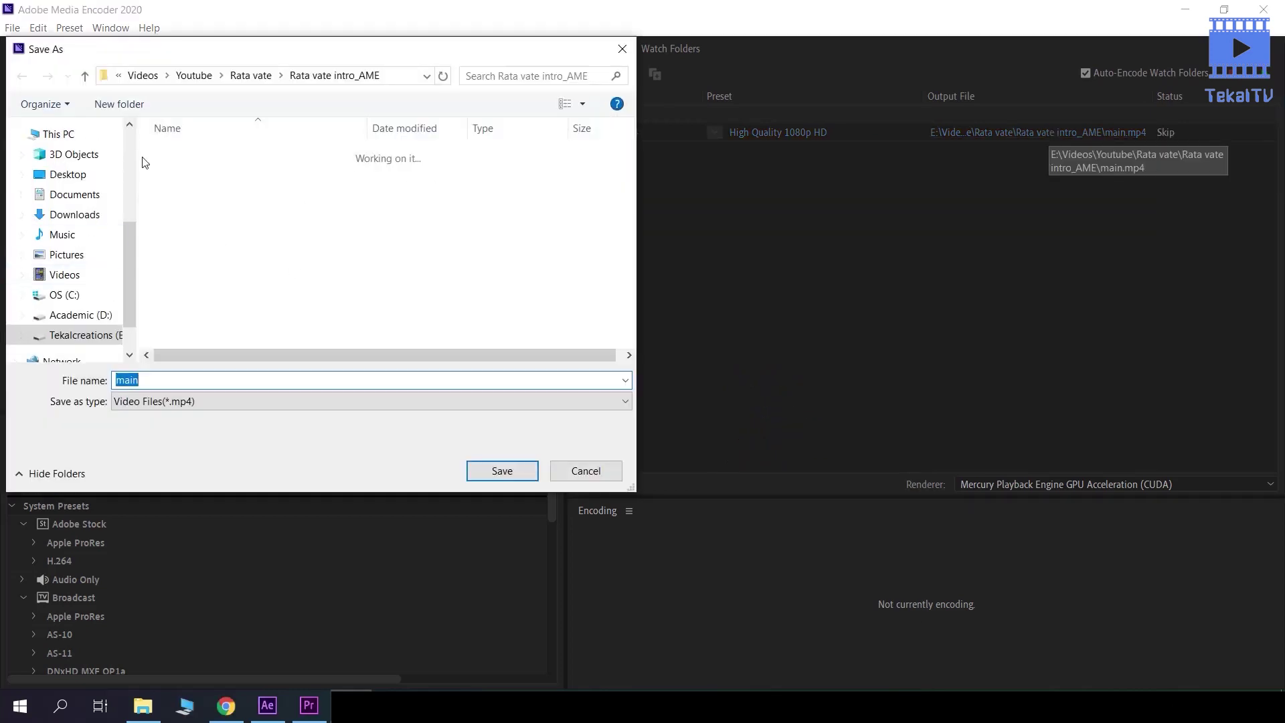
pyautogui.click(67, 174)
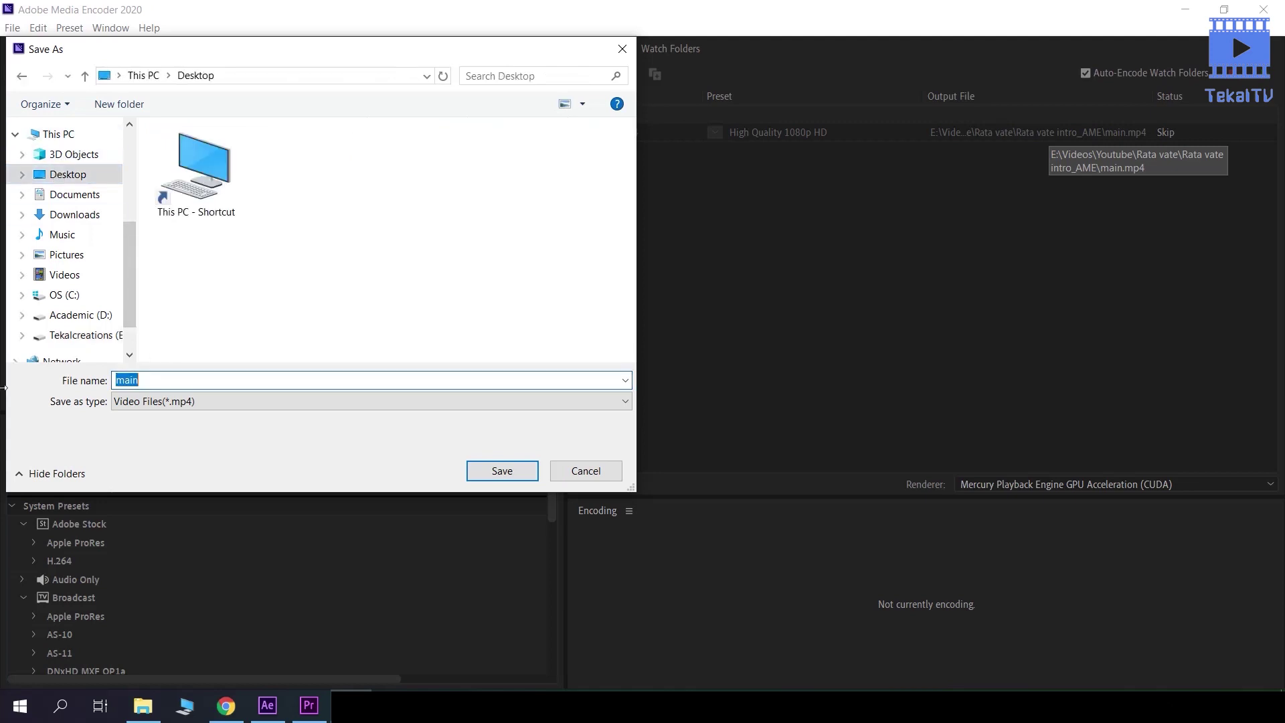
pyautogui.write('int')
pyautogui.write('ro')
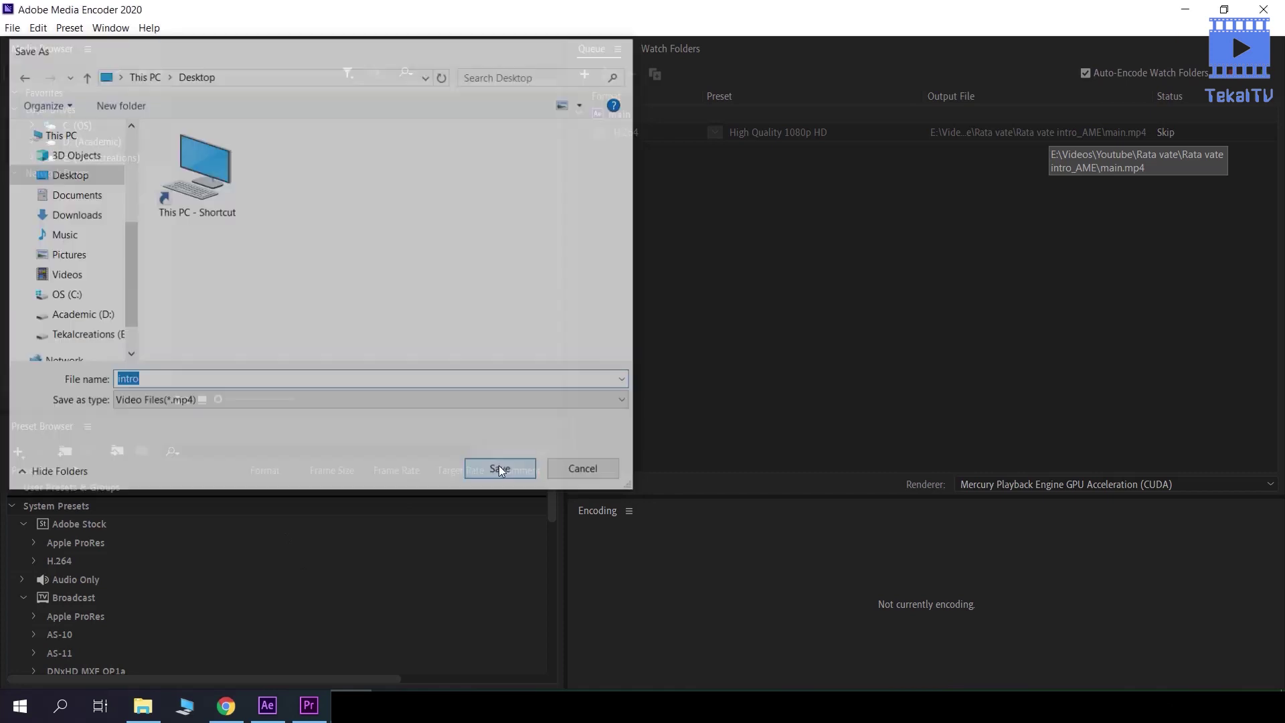
pyautogui.click(499, 465)
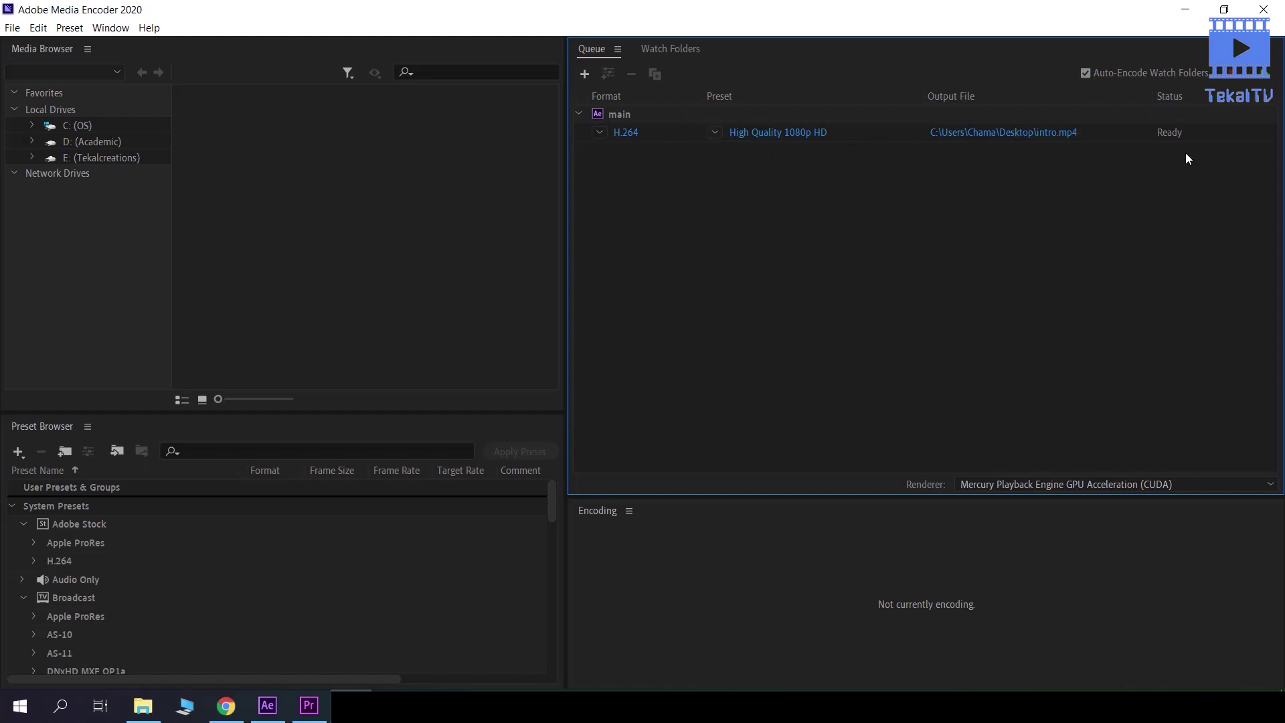
# Start the queued encode, stop it and confirm, then minimize Media Encoder
pyautogui.click(1258, 81)
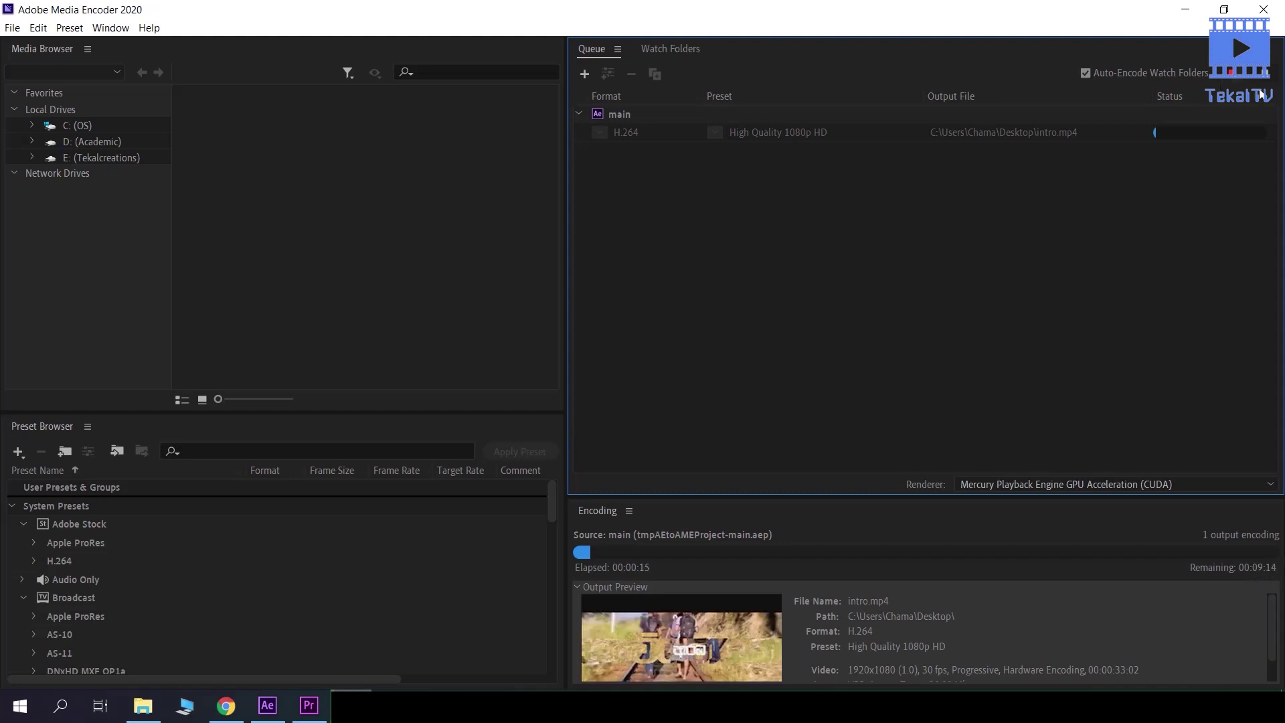
pyautogui.click(1238, 79)
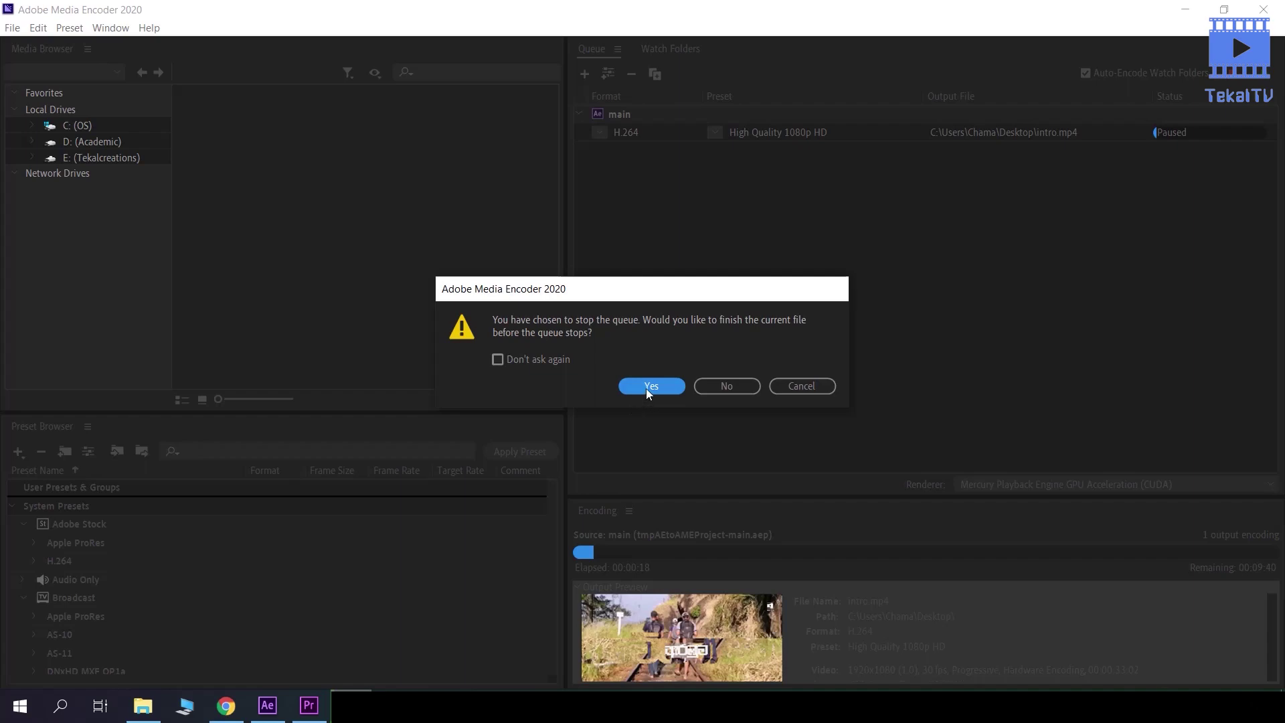
pyautogui.click(722, 385)
pyautogui.click(1185, 10)
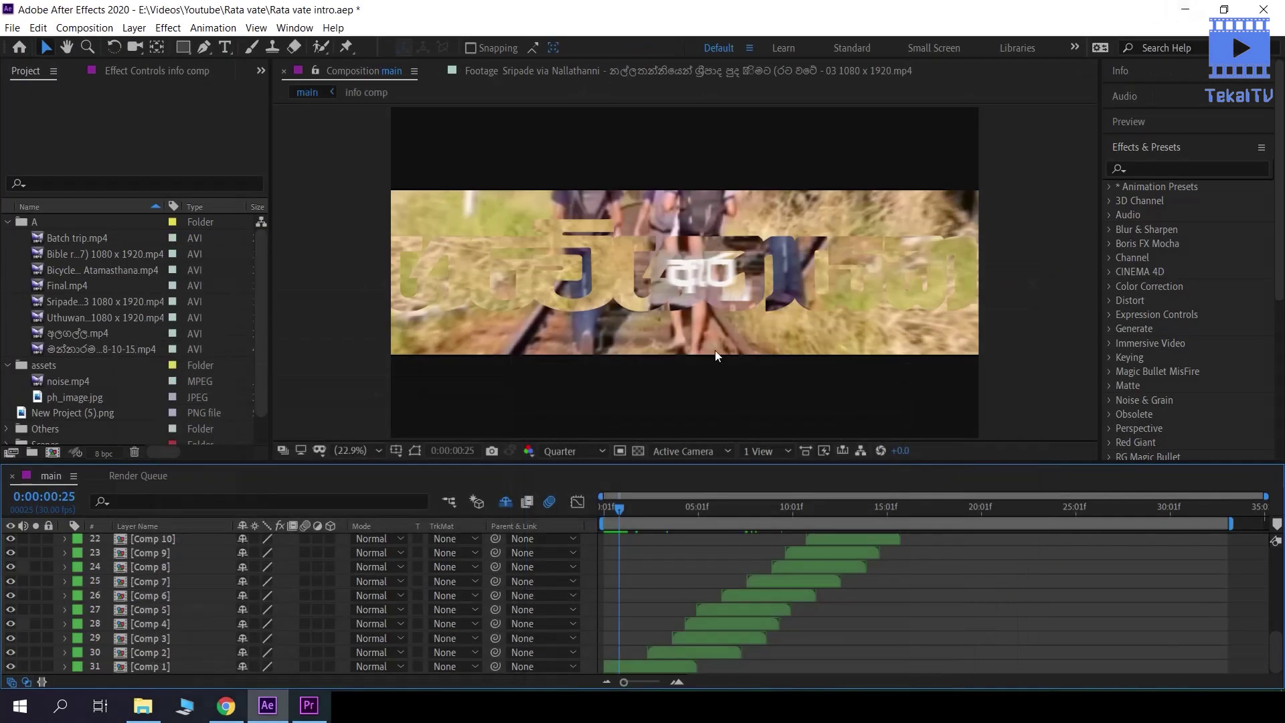
# Render main to intro.avi from the Render Queue, stopping it partway through
pyautogui.click(138, 478)
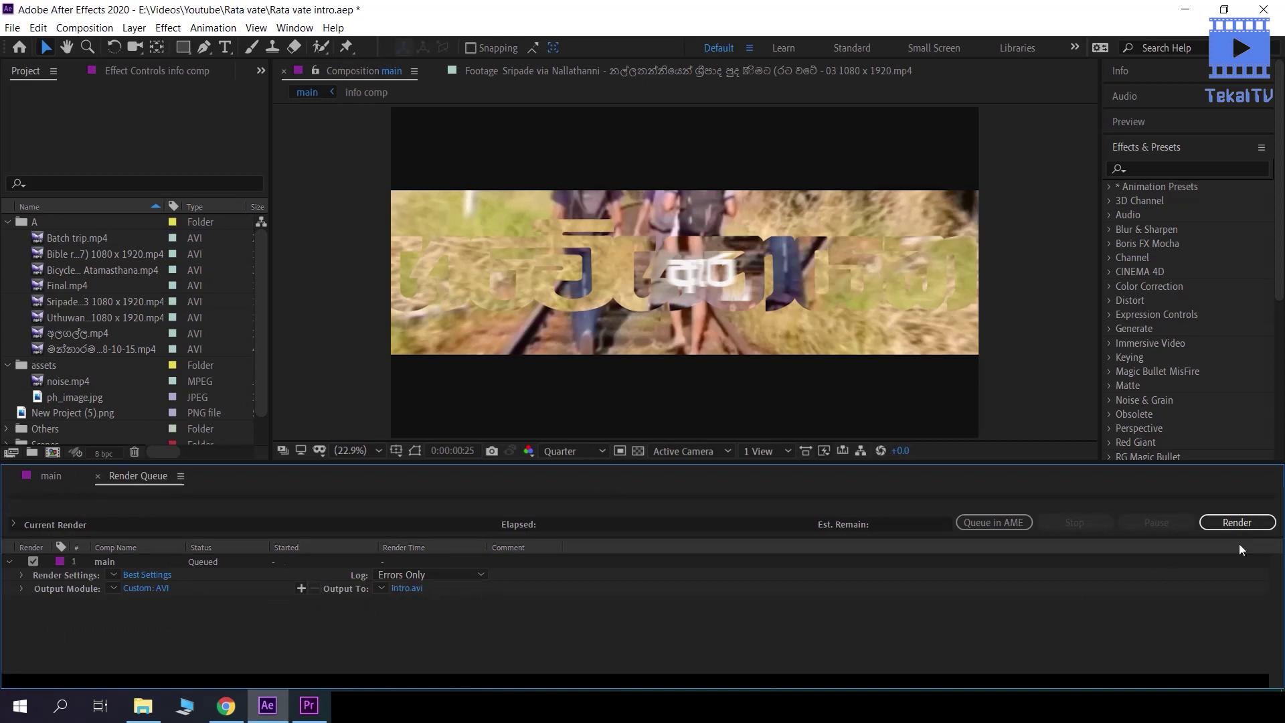
pyautogui.click(1229, 526)
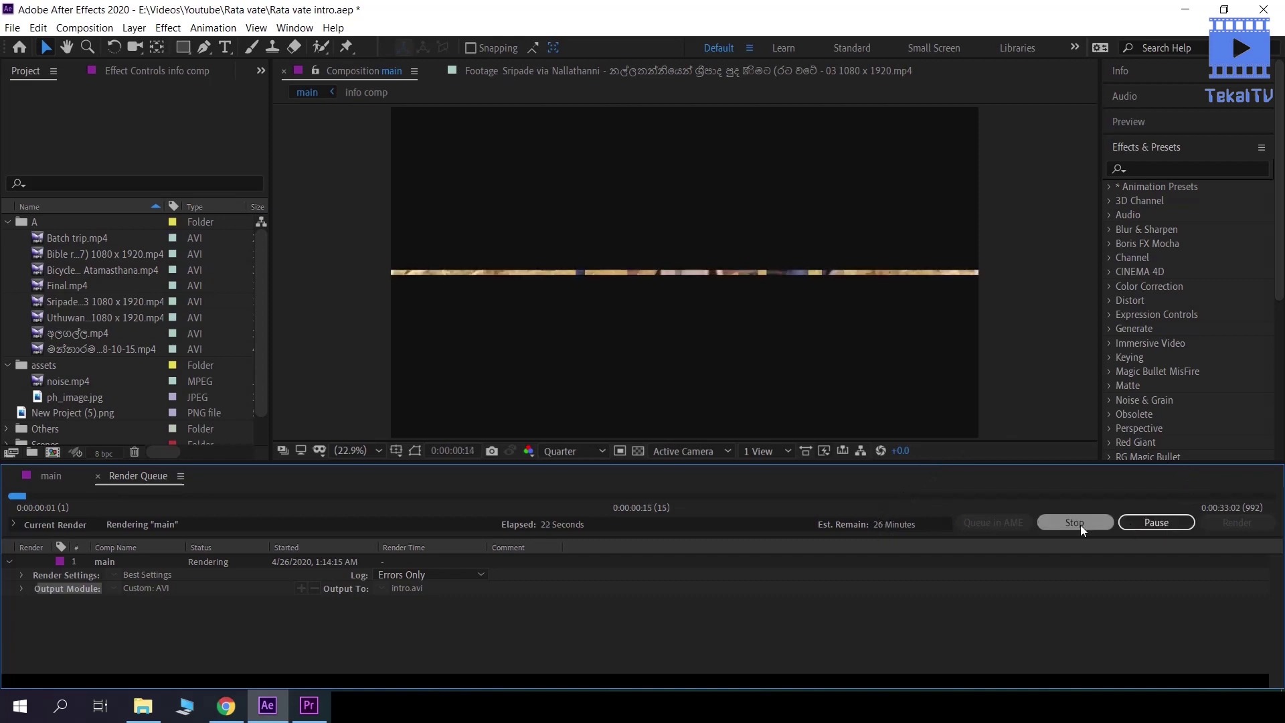
pyautogui.click(1153, 529)
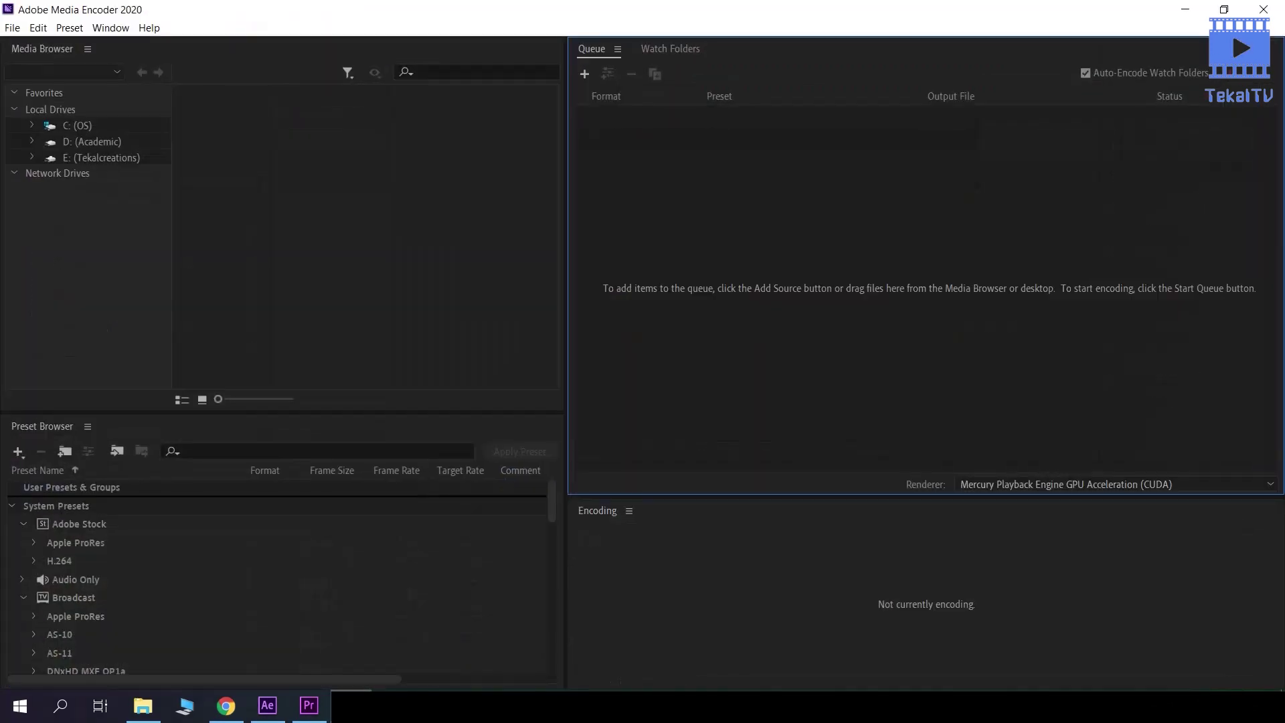
# Move the playhead back to the composition start, then minimize Media Encoder and After Effects
pyautogui.hotkey('alt', 'Tab')
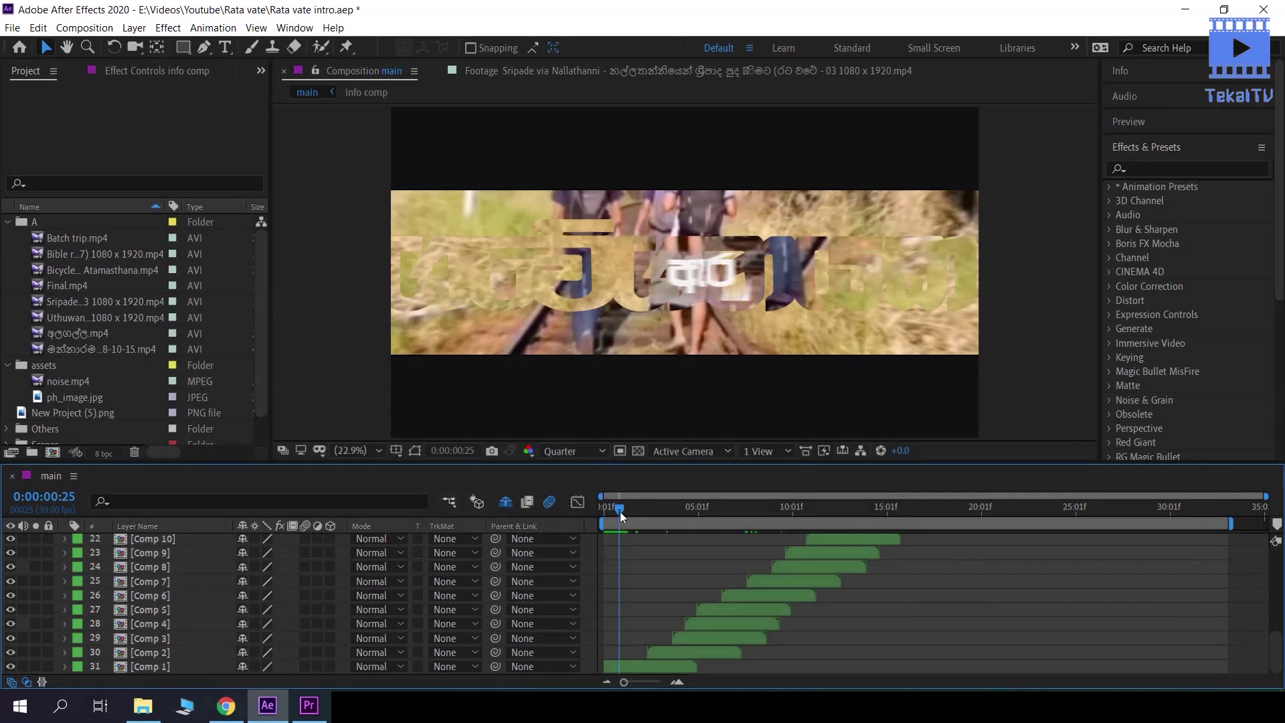
pyautogui.moveTo(620, 512)
pyautogui.mouseDown()
pyautogui.moveTo(596, 524)
pyautogui.moveTo(618, 521)
pyautogui.mouseUp()
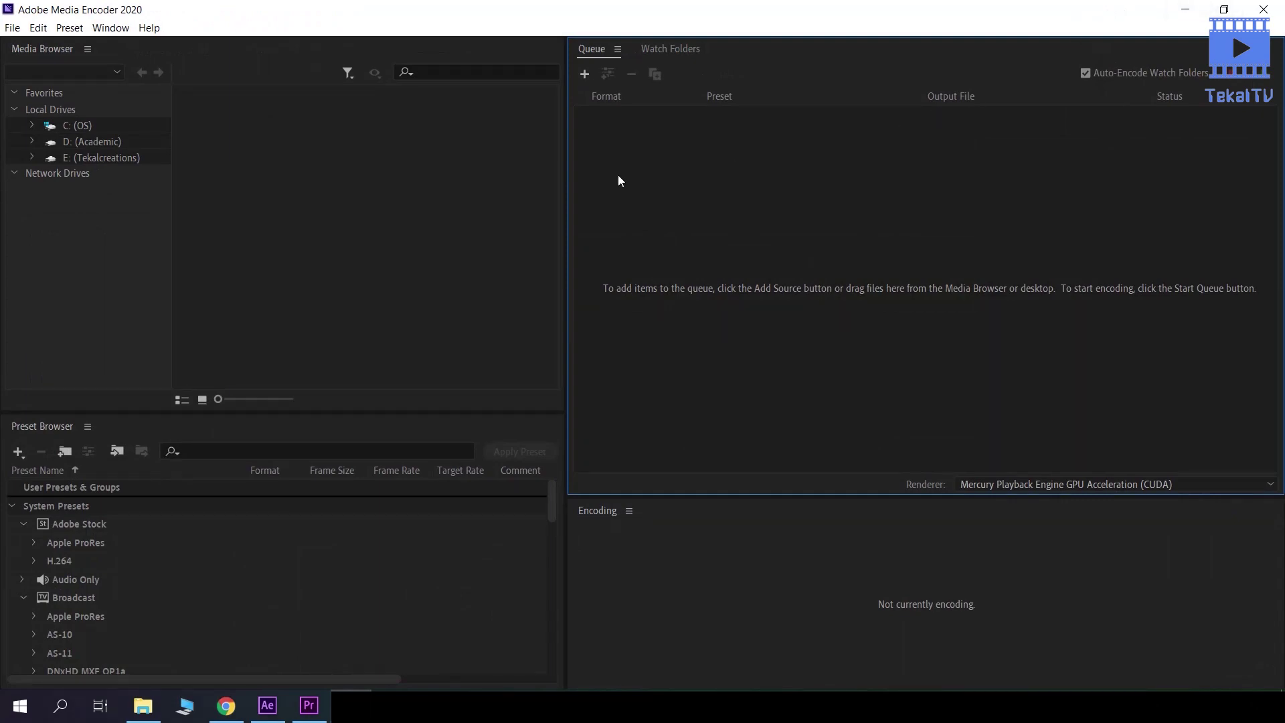
pyautogui.click(1185, 9)
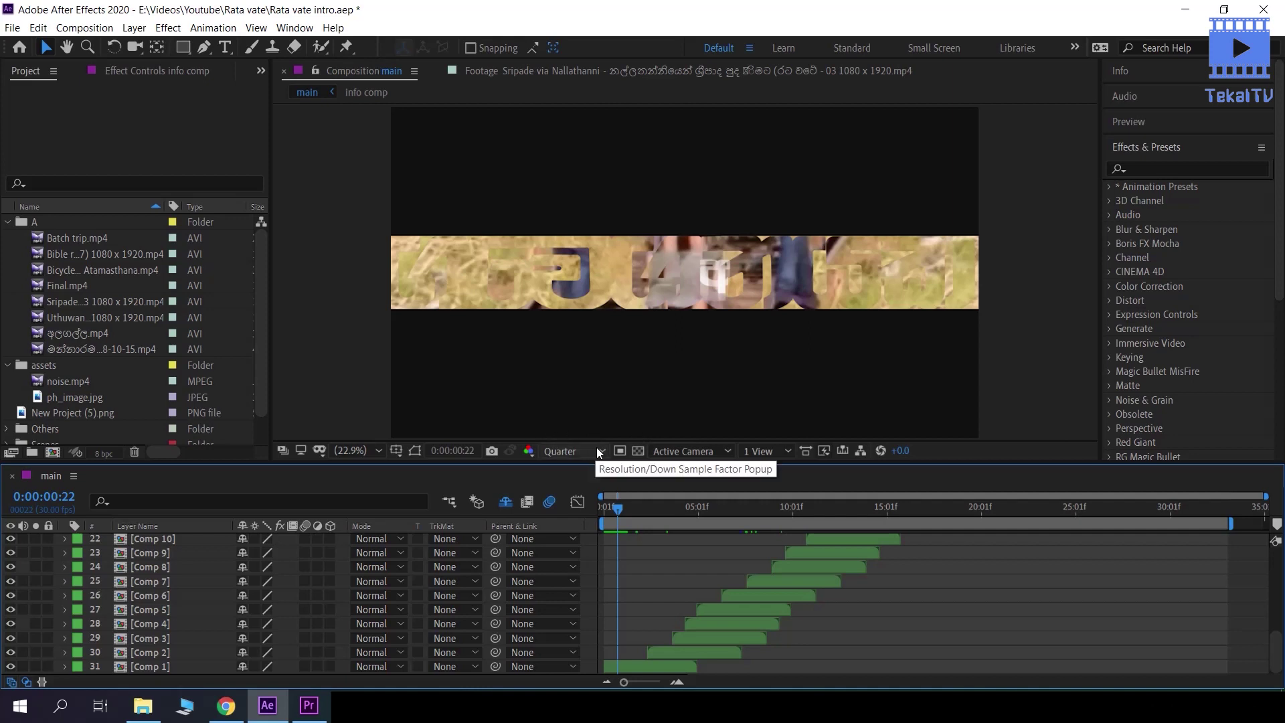
pyautogui.click(1181, 8)
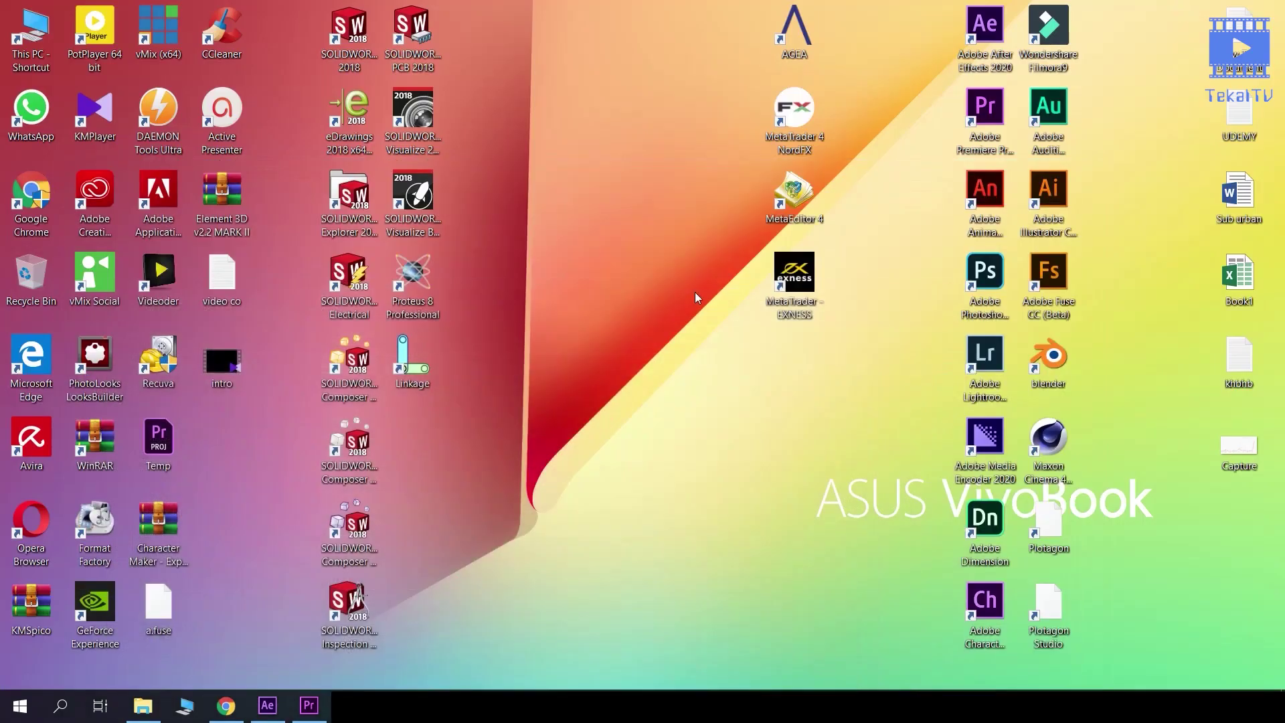
# In Premiere Pro, move the playhead to the zip-file title section
pyautogui.click(308, 705)
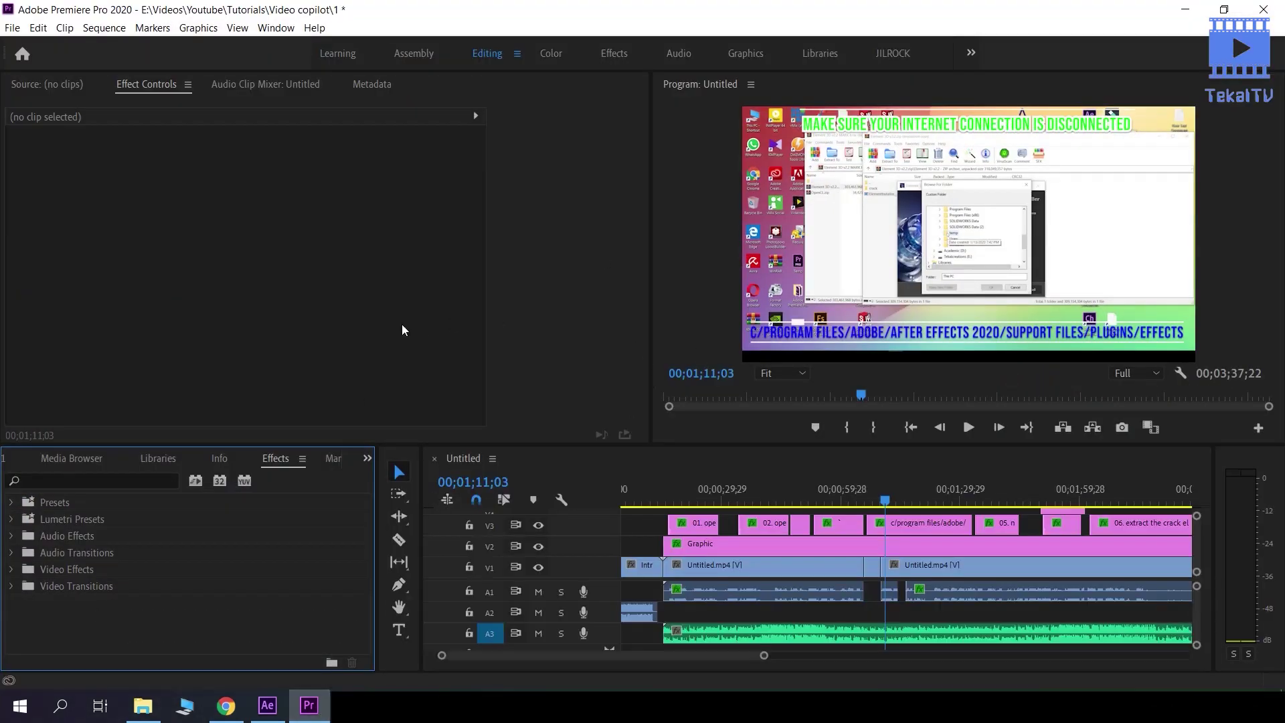
pyautogui.moveTo(878, 496)
pyautogui.mouseDown()
pyautogui.moveTo(830, 517)
pyautogui.moveTo(669, 529)
pyautogui.mouseUp()
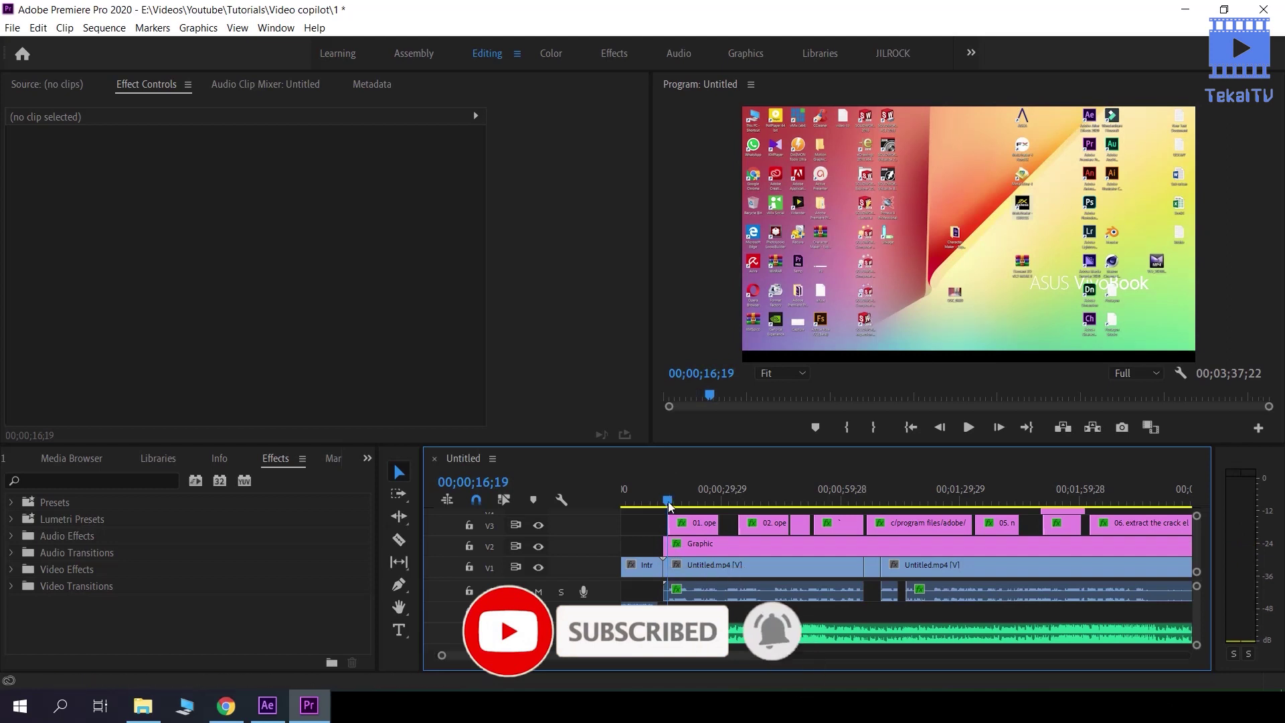
pyautogui.moveTo(667, 502); pyautogui.dragTo(692, 501)
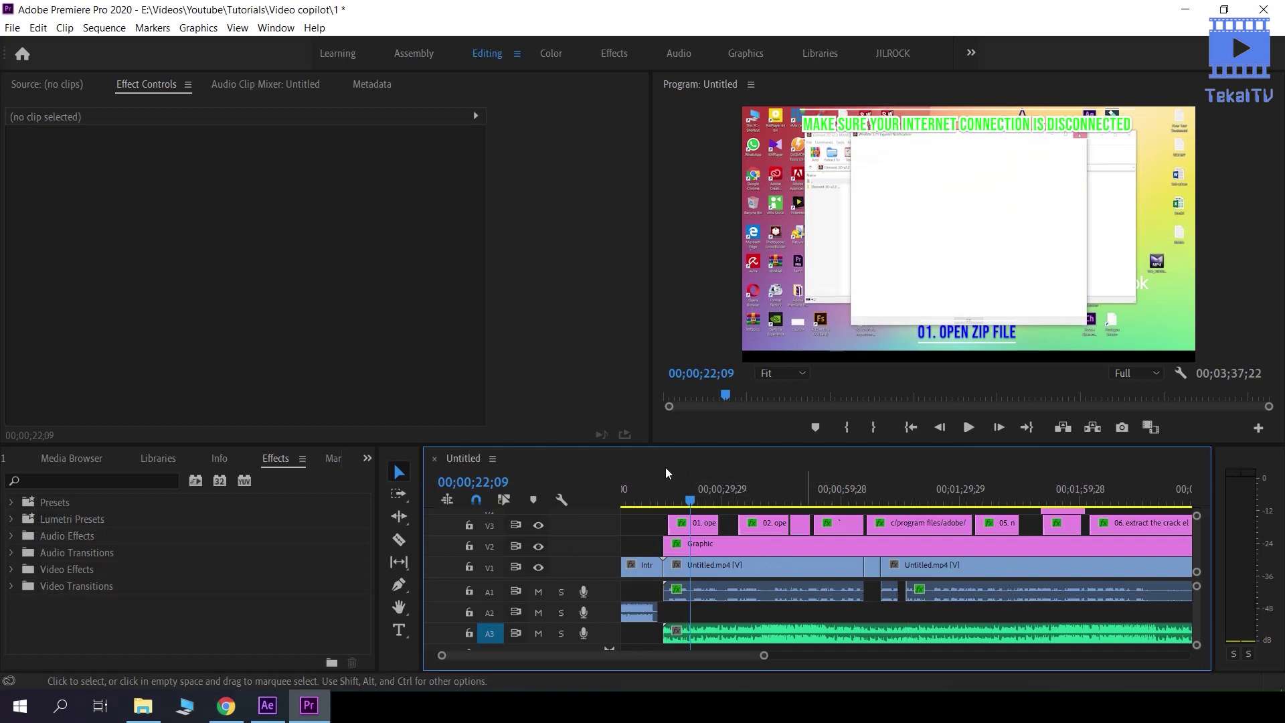
# Open the Export Settings dialog with File > Export > Media
pyautogui.click(12, 28)
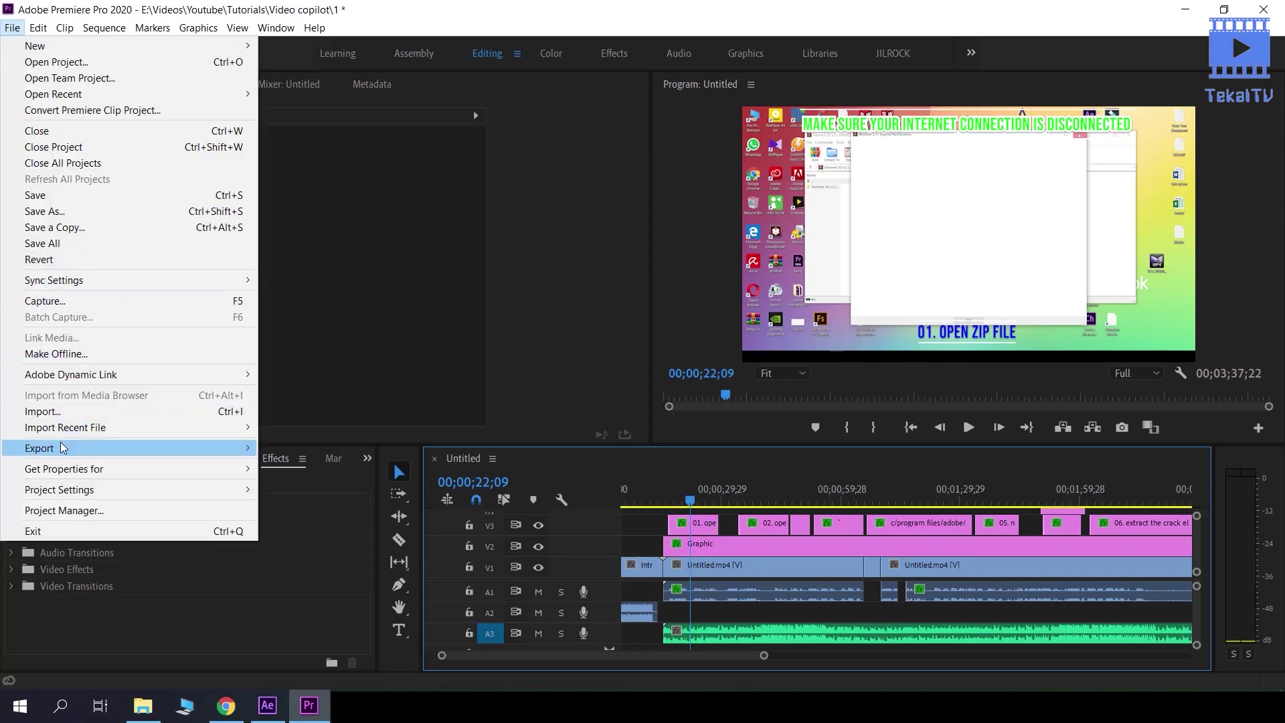
pyautogui.moveTo(75, 455)
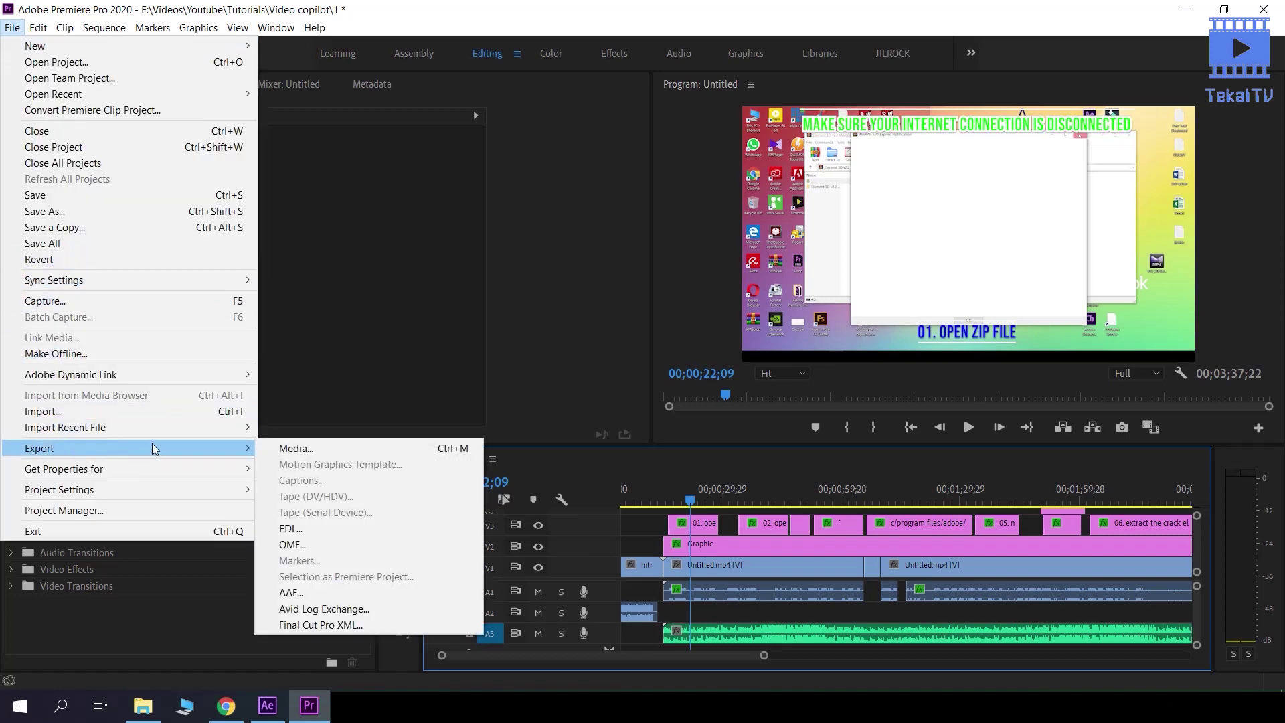
pyautogui.click(356, 455)
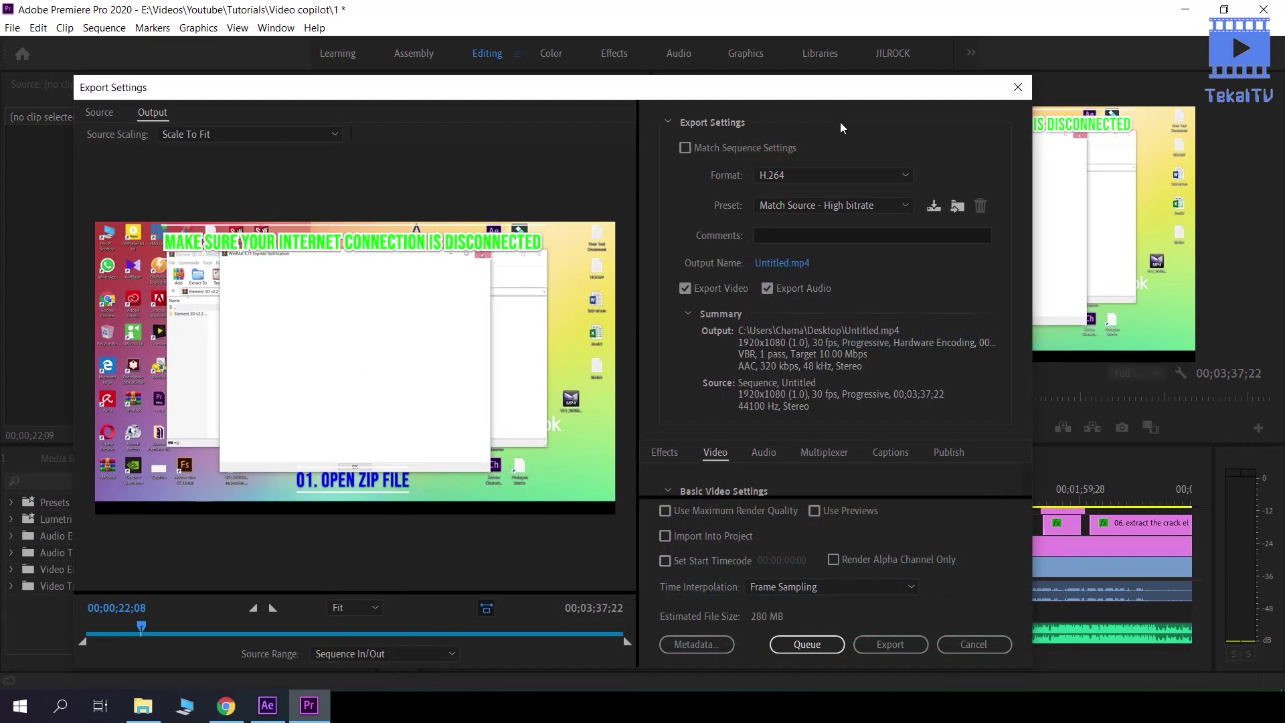
# Choose the High Quality 1080p HD export preset and name the output file t.mp4
pyautogui.click(785, 205)
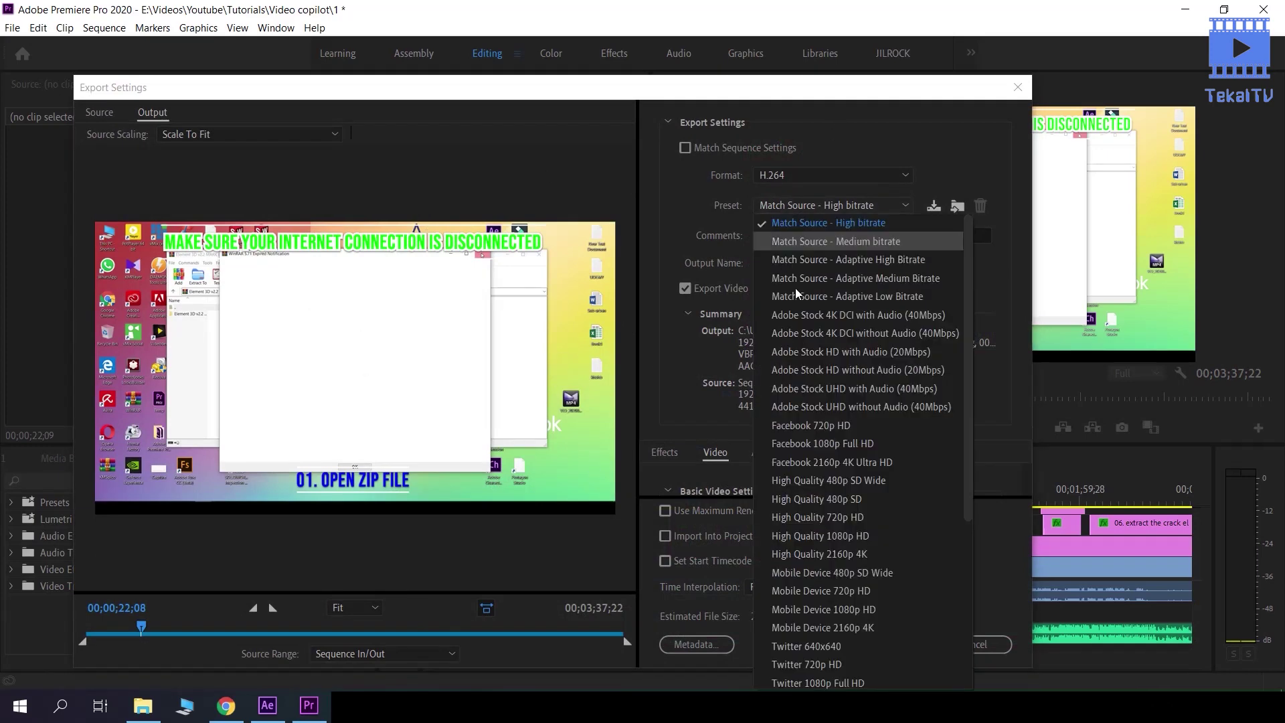
pyautogui.click(668, 191)
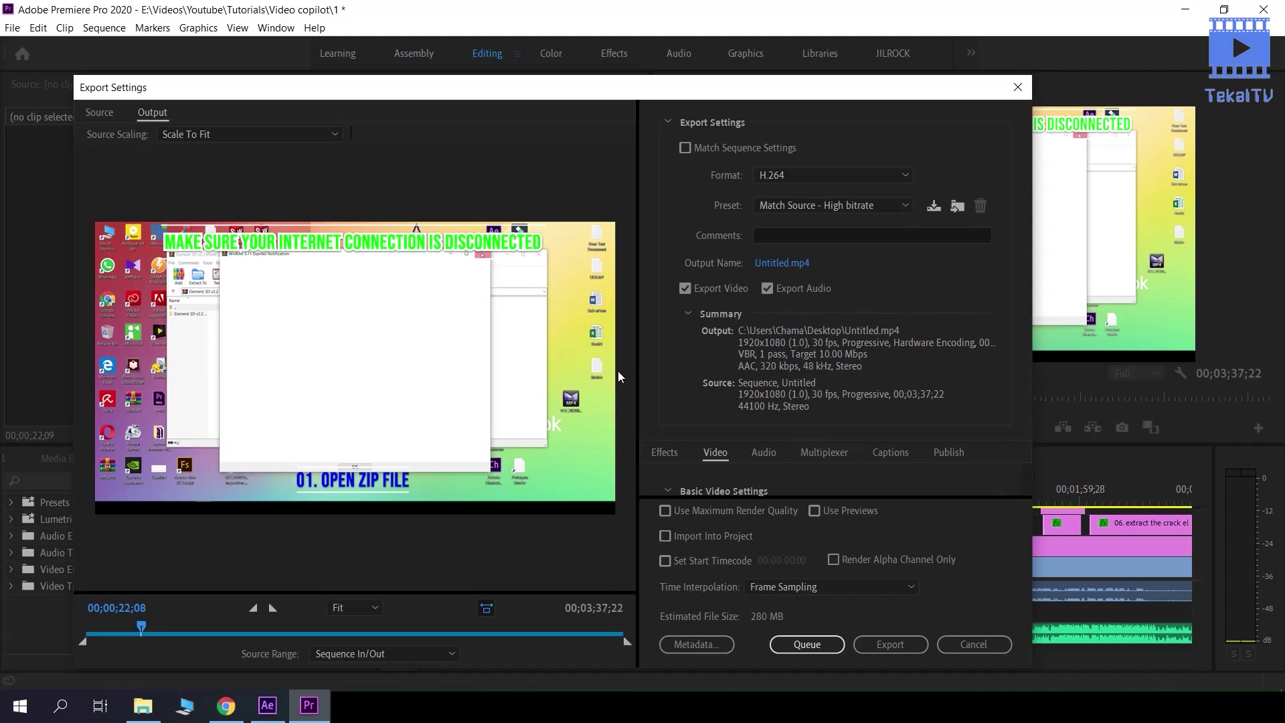
pyautogui.click(801, 207)
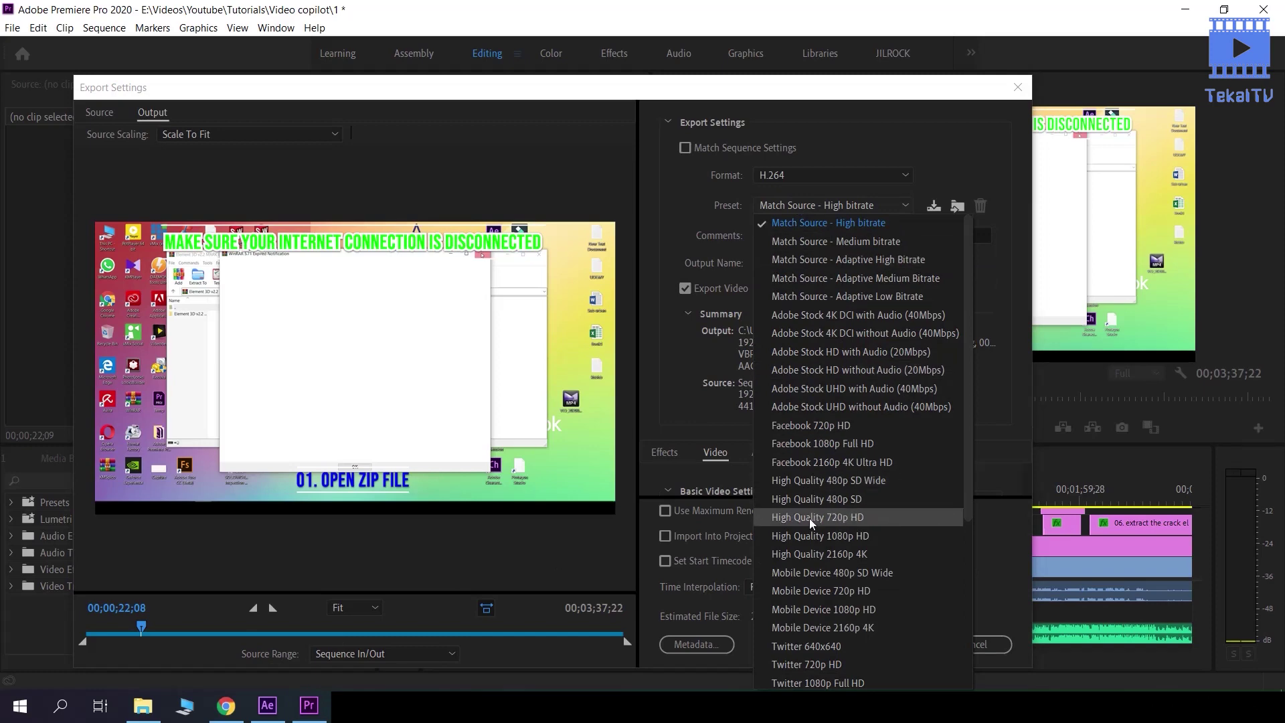
pyautogui.click(830, 535)
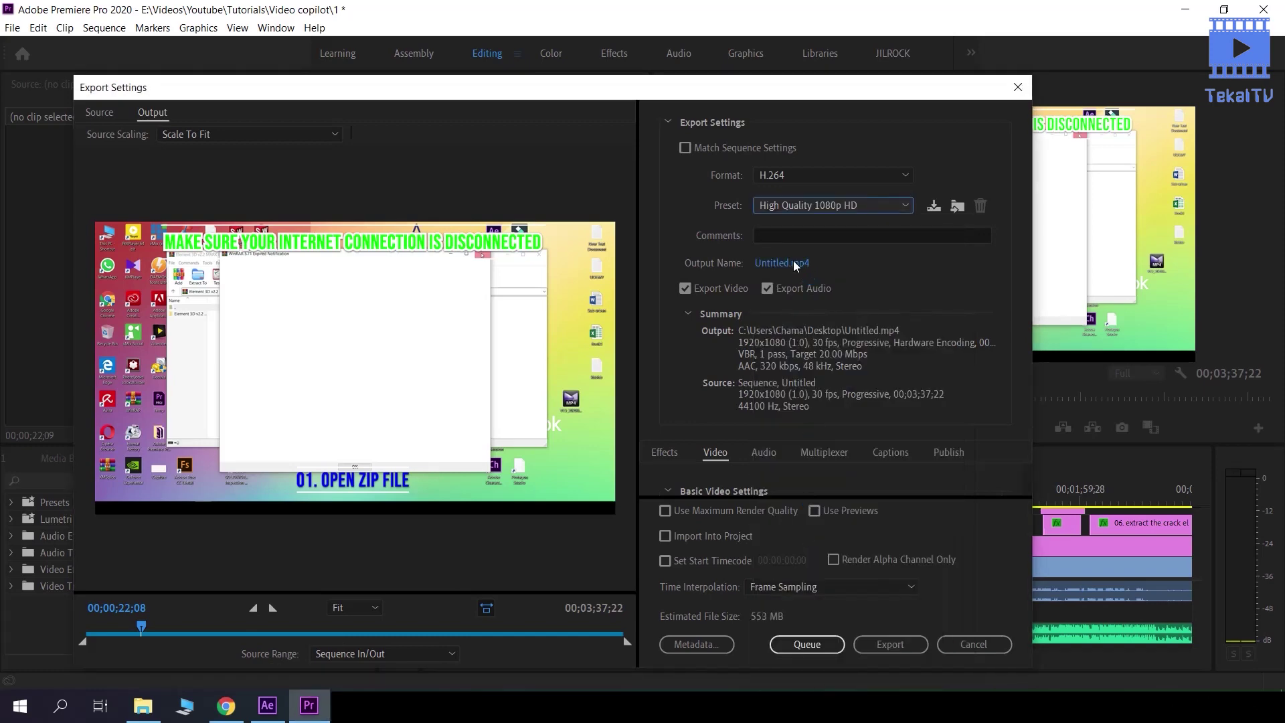
pyautogui.click(795, 263)
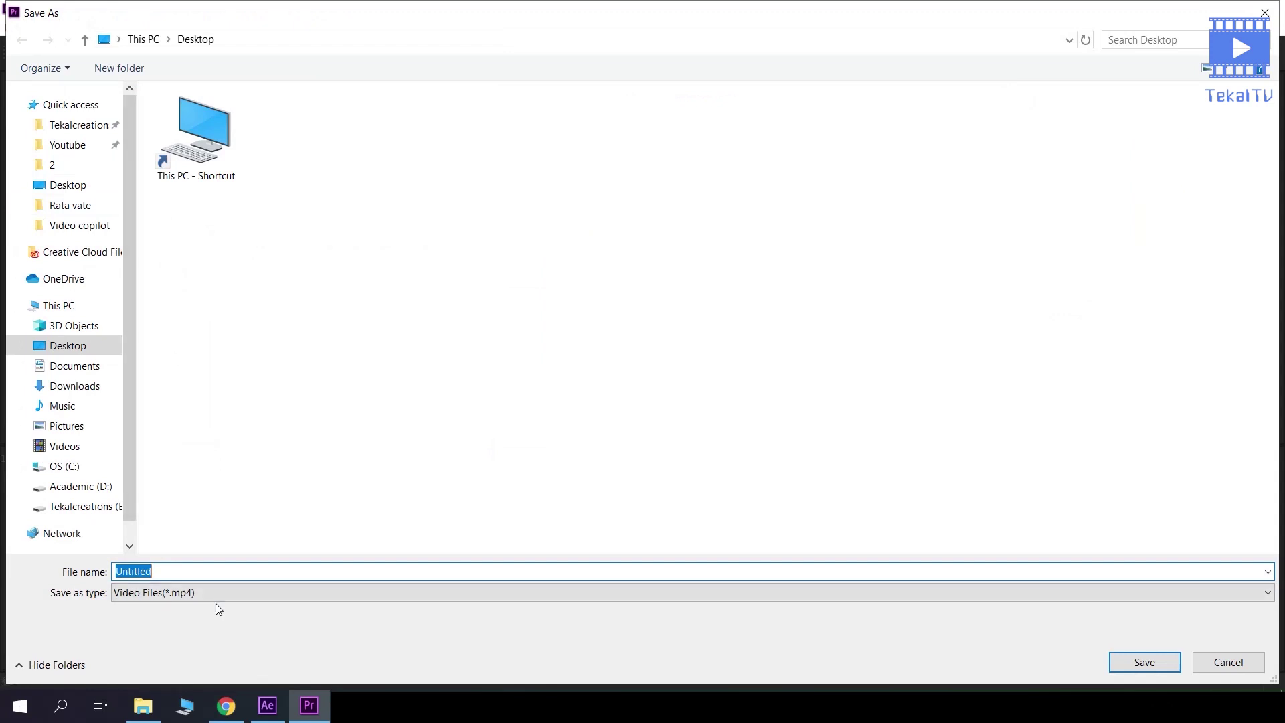
pyautogui.write('t')
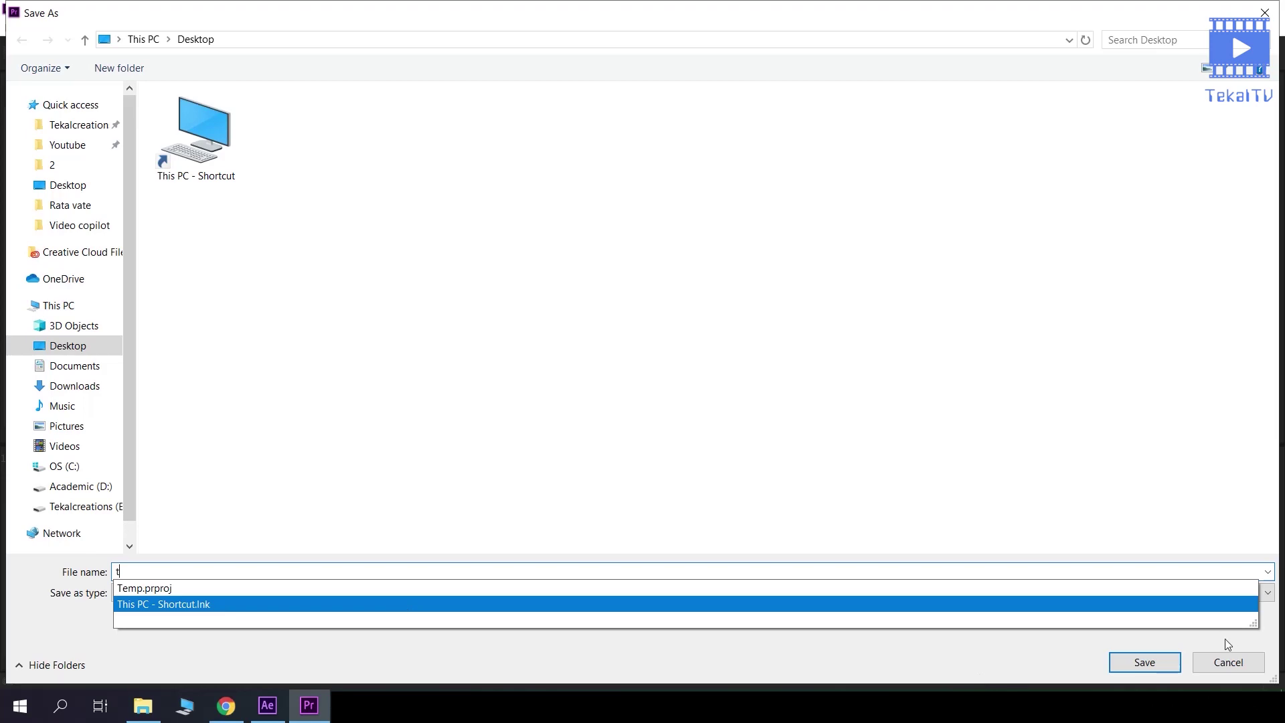
pyautogui.click(1149, 679)
pyautogui.click(1146, 664)
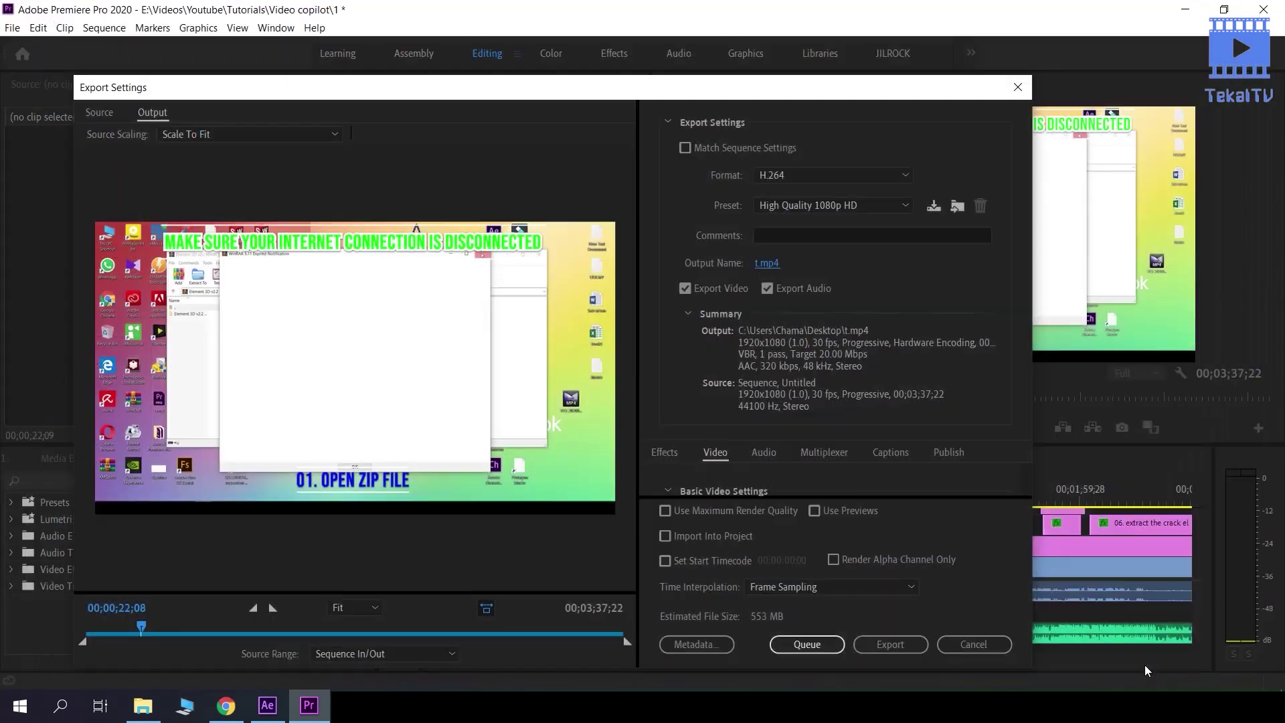
# Start the export, cancel the running encode, and close the export settings
pyautogui.click(883, 649)
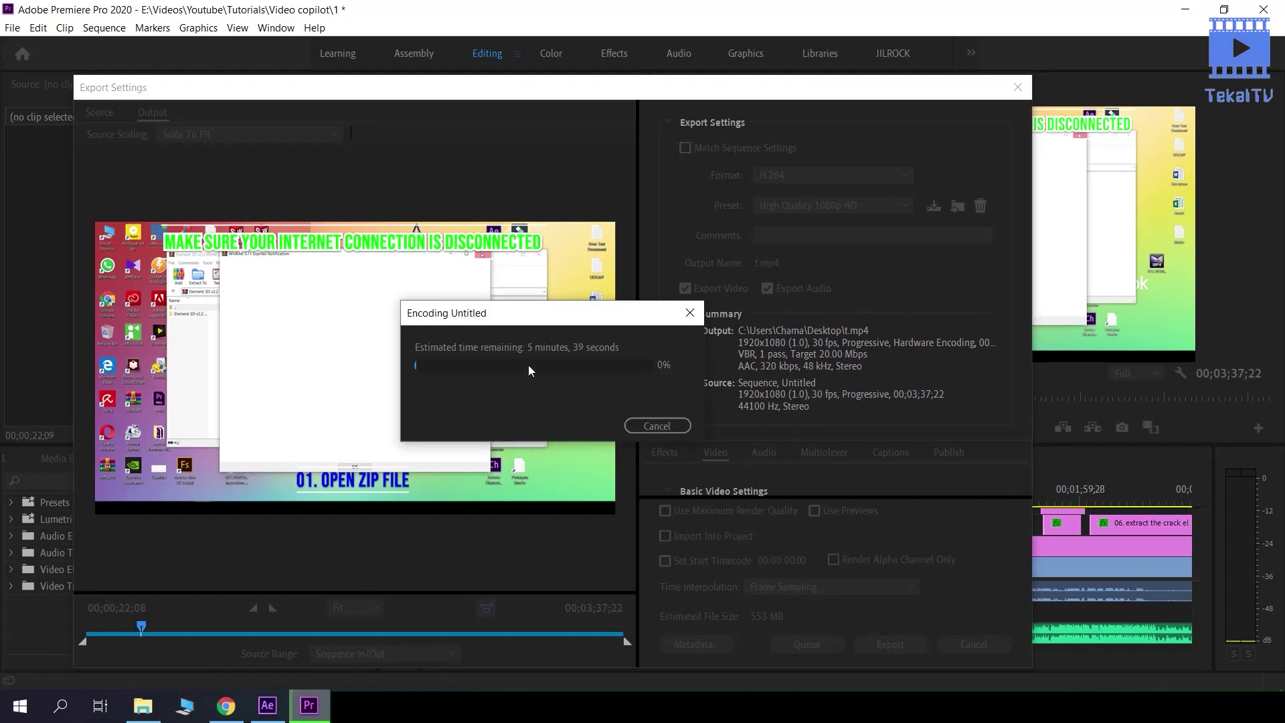
pyautogui.click(666, 425)
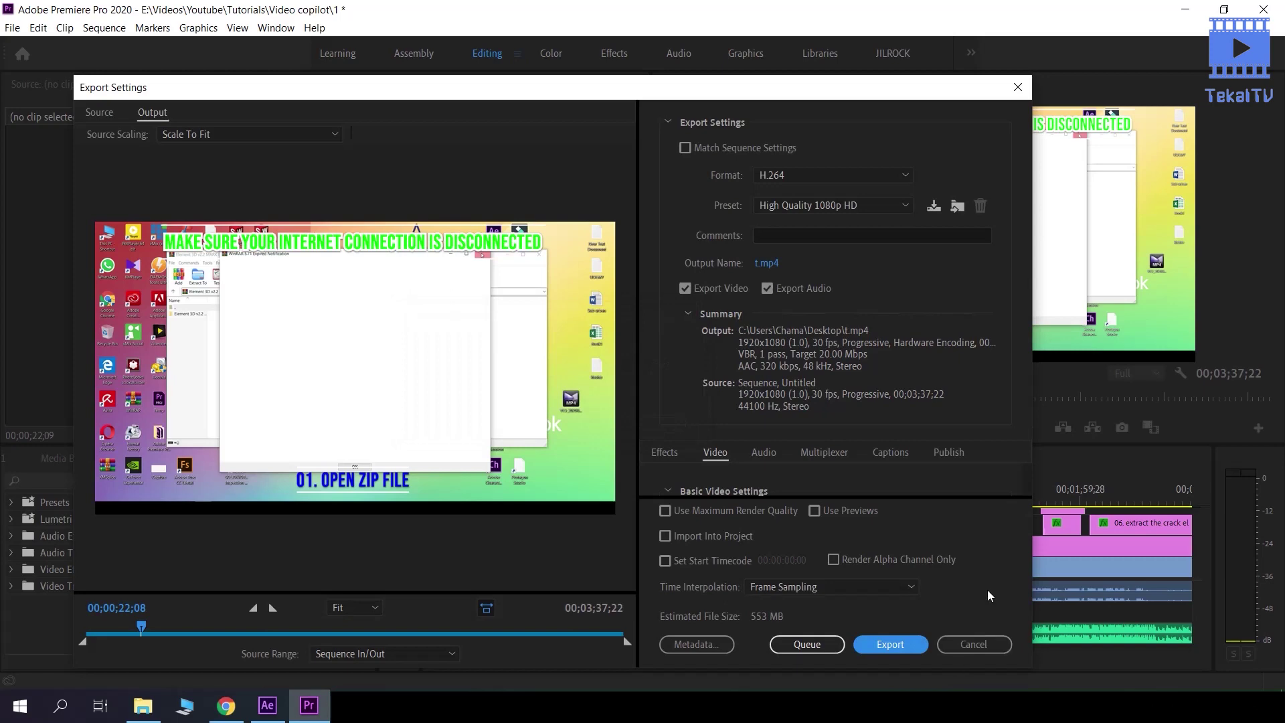
pyautogui.click(967, 641)
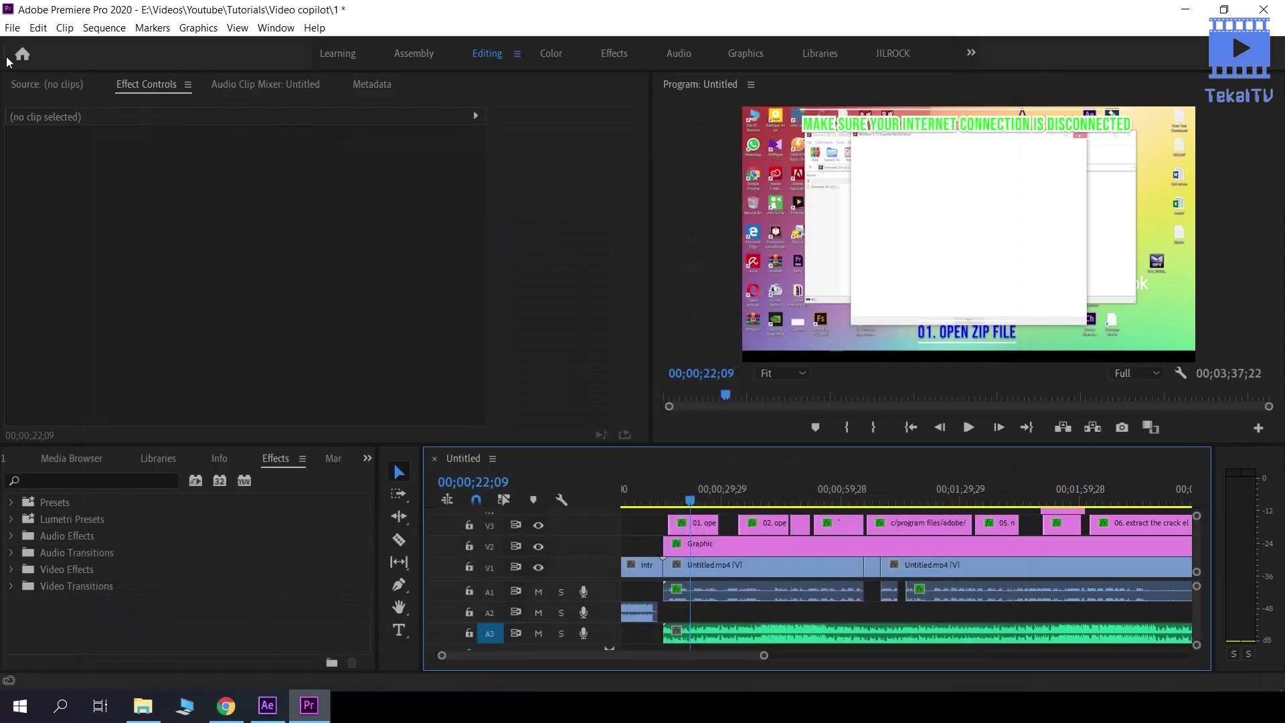
# Queue the Untitled sequence in Media Encoder as an H.264 Match Source - High bitrate job with Ctrl+M
pyautogui.click(12, 28)
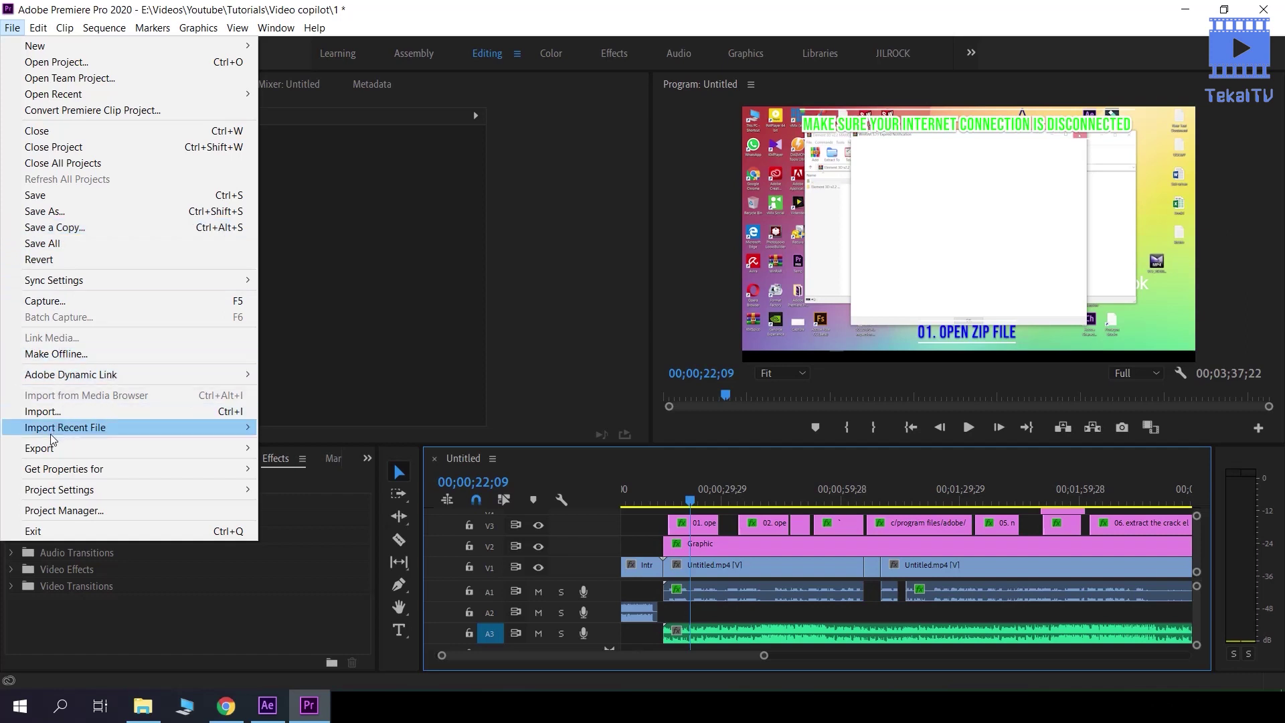
pyautogui.moveTo(49, 447)
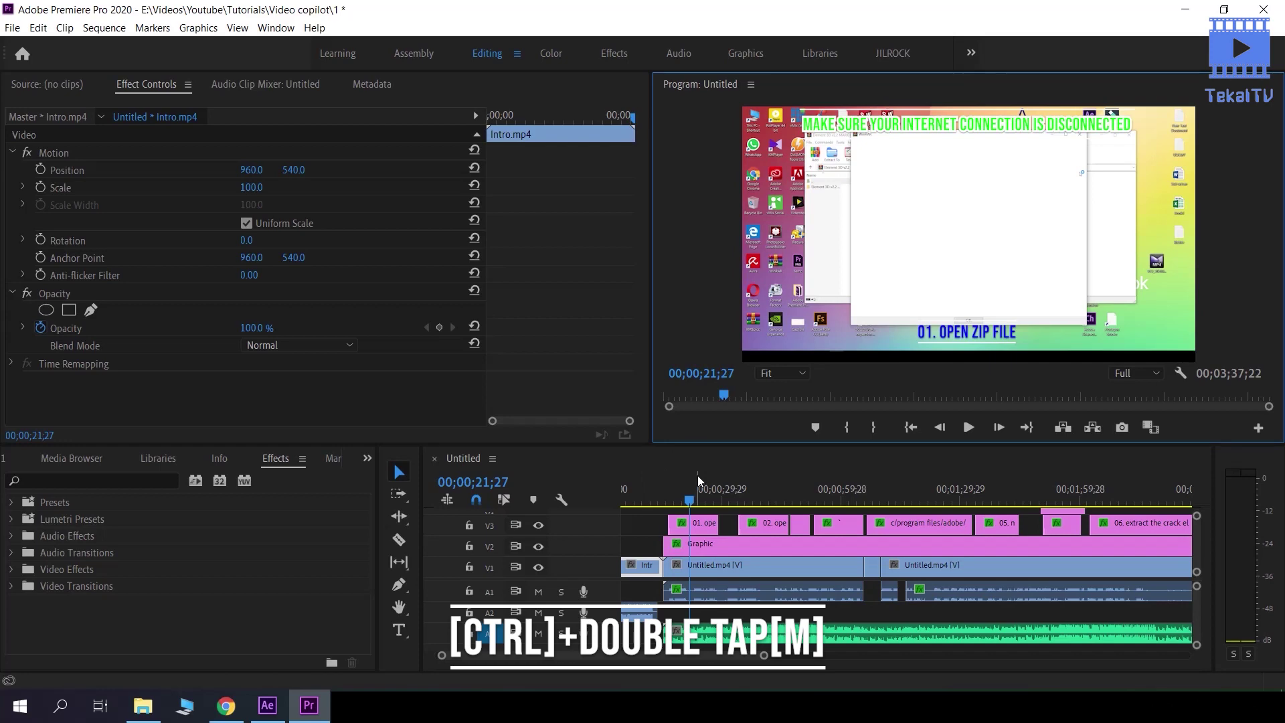
pyautogui.hotkey('ctrl', 'm')
pyautogui.hotkey('ctrl', 'm')
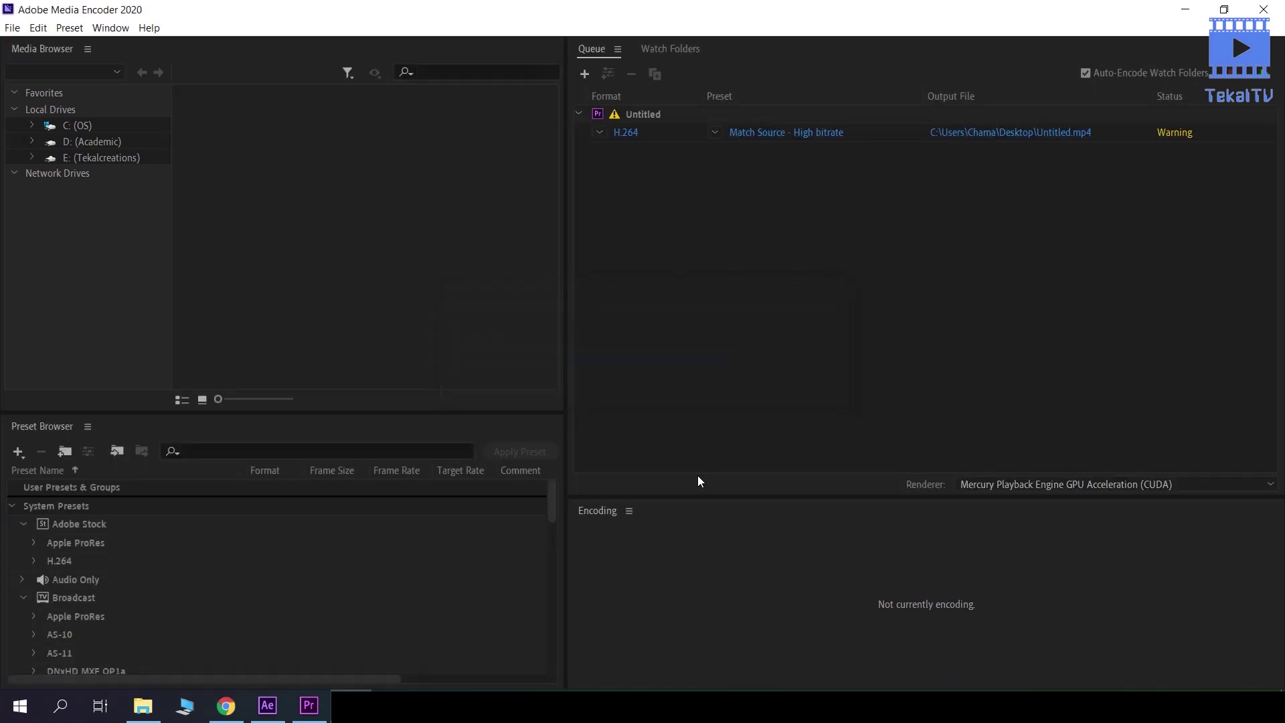
# Set the queued job to High Quality 1080p HD, output t.mp4 on the Desktop, and start encoding
pyautogui.moveTo(1172, 134)
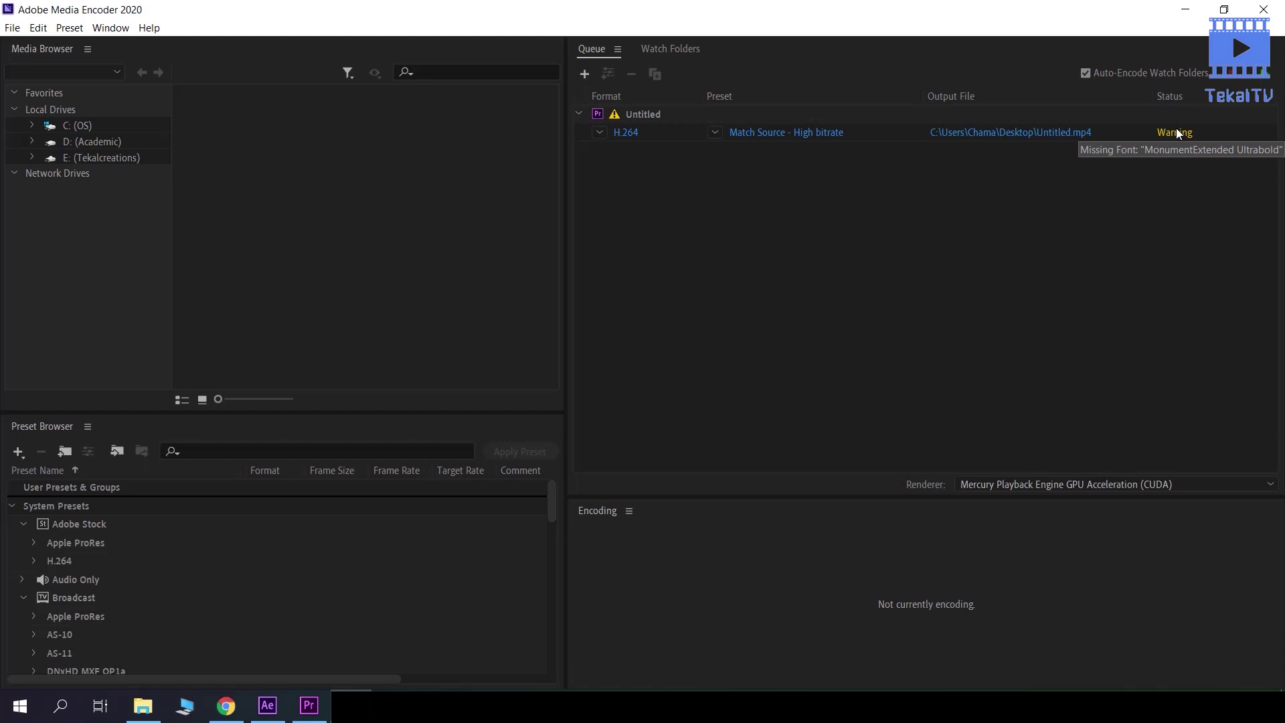
pyautogui.click(718, 132)
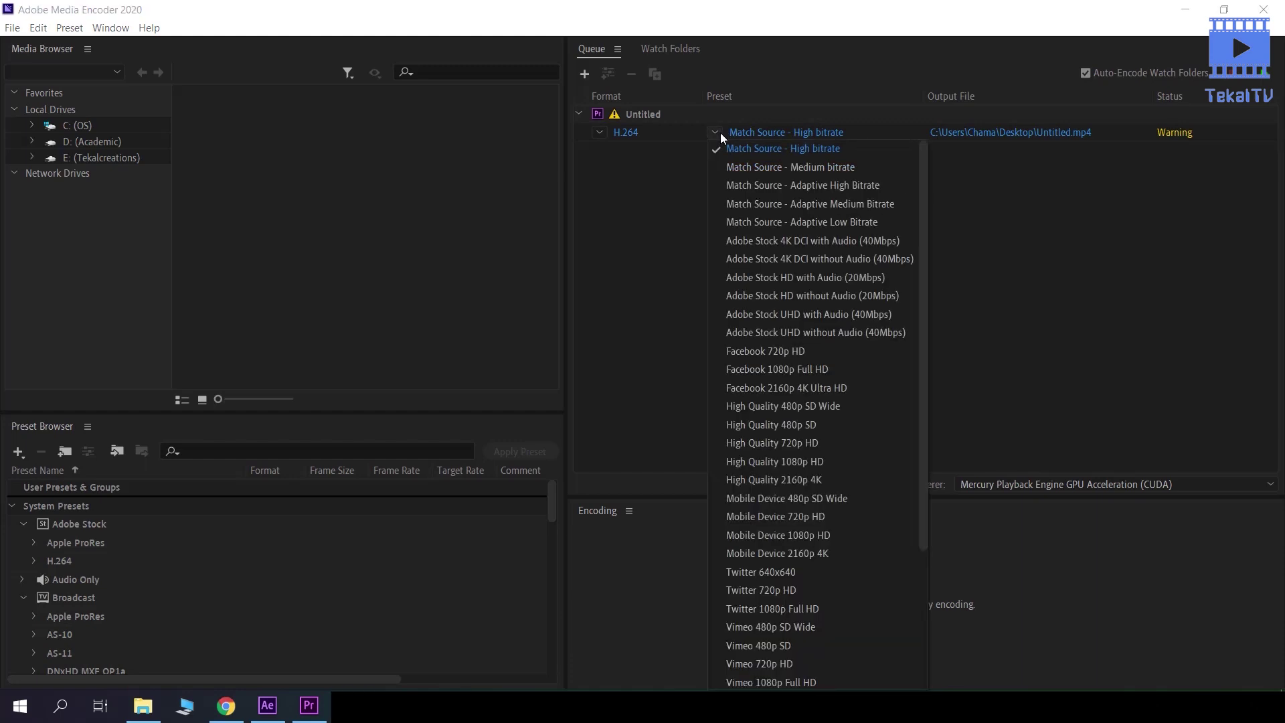
pyautogui.click(798, 460)
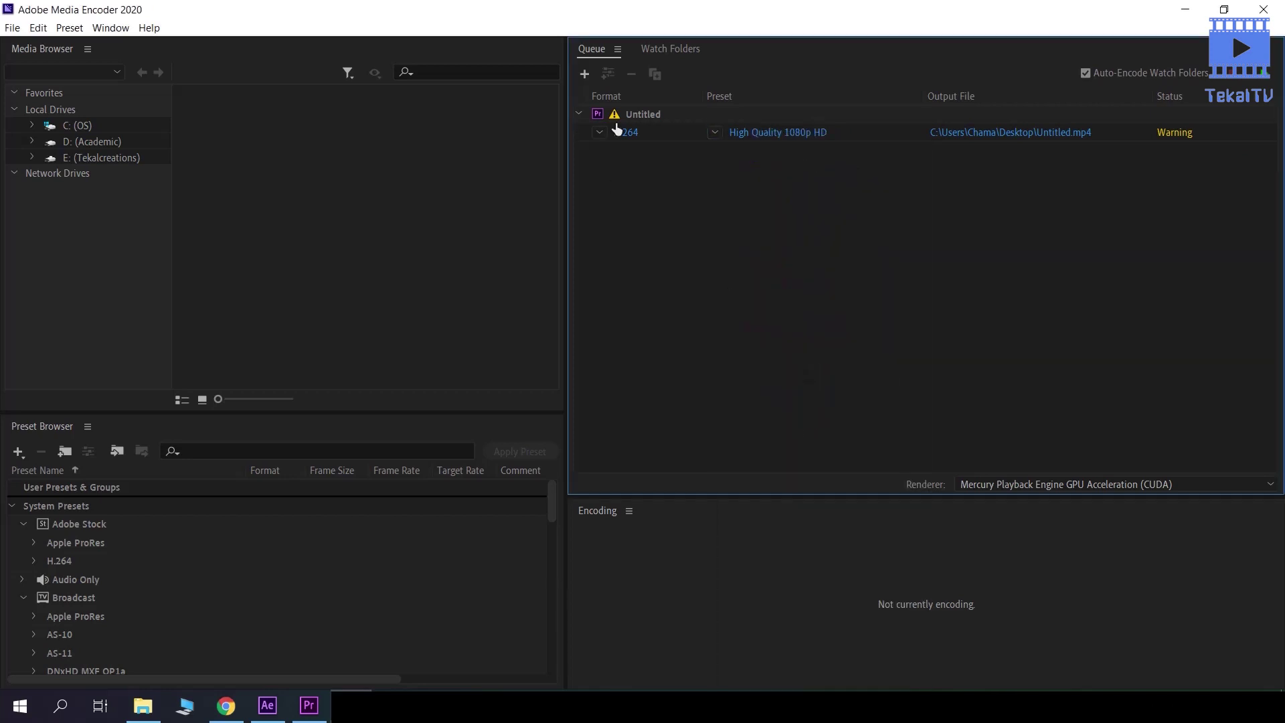
pyautogui.click(1019, 132)
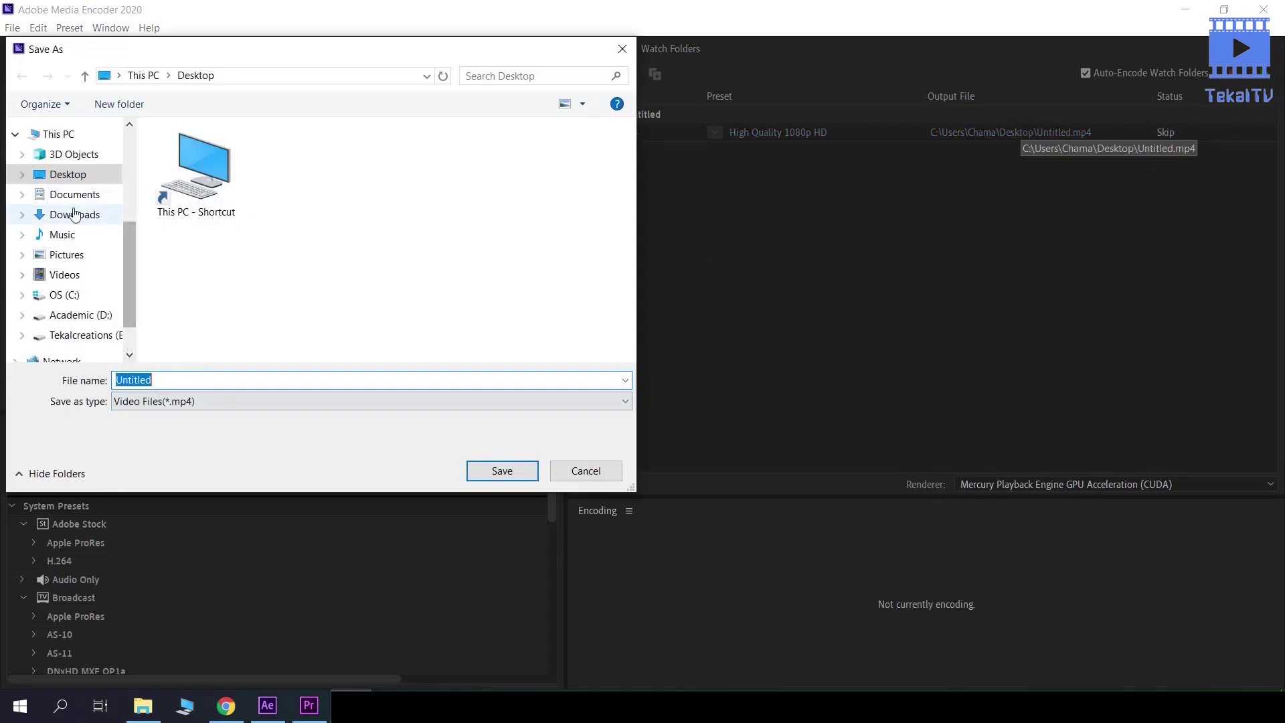
pyautogui.write('t')
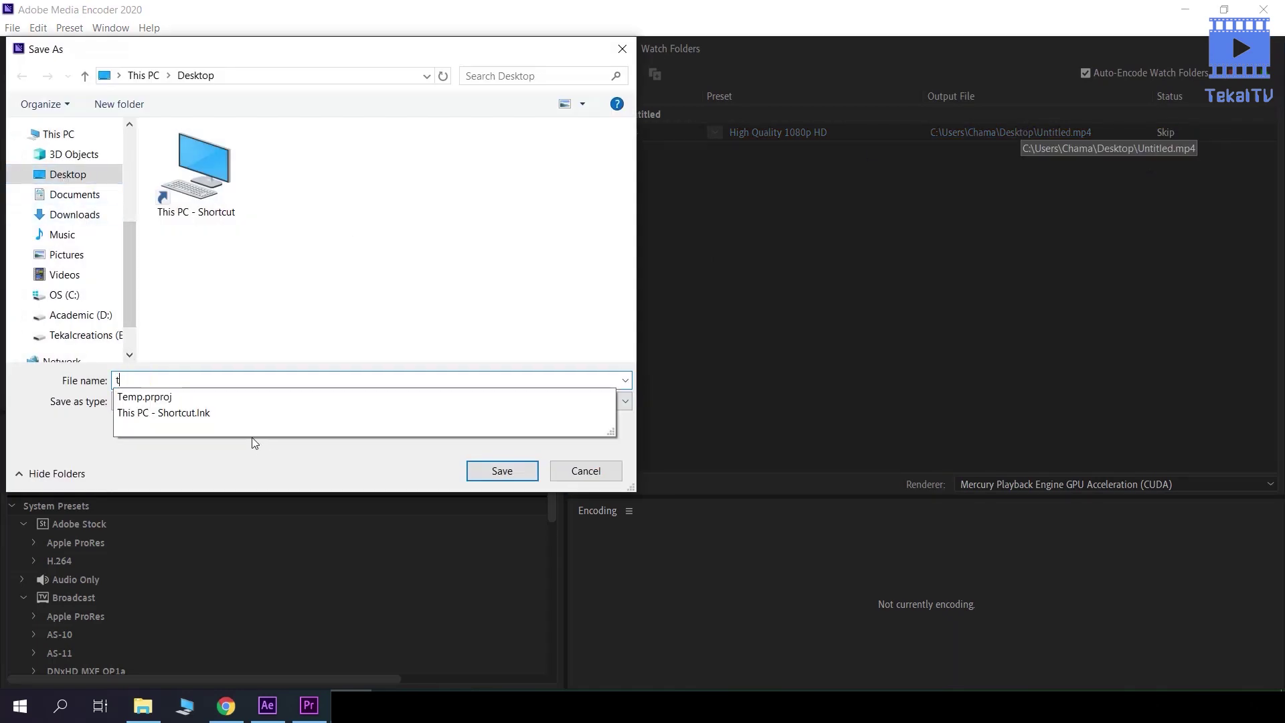
pyautogui.click(497, 478)
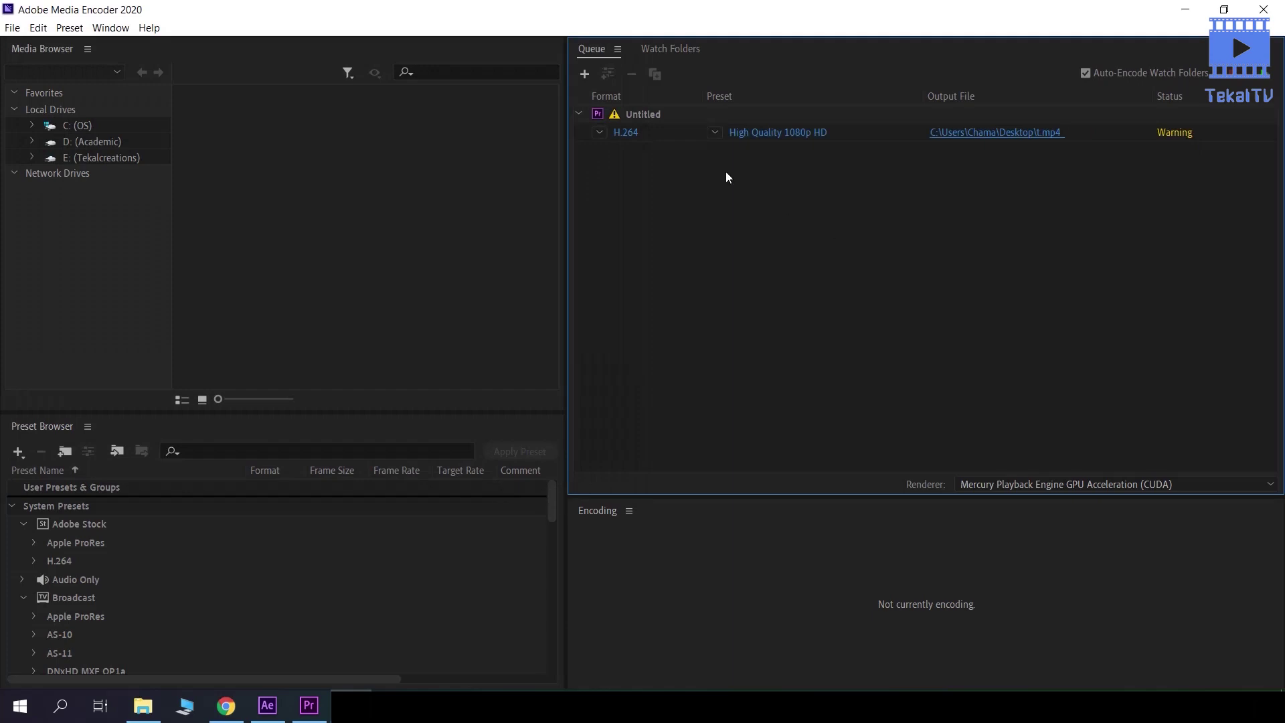
pyautogui.click(1263, 80)
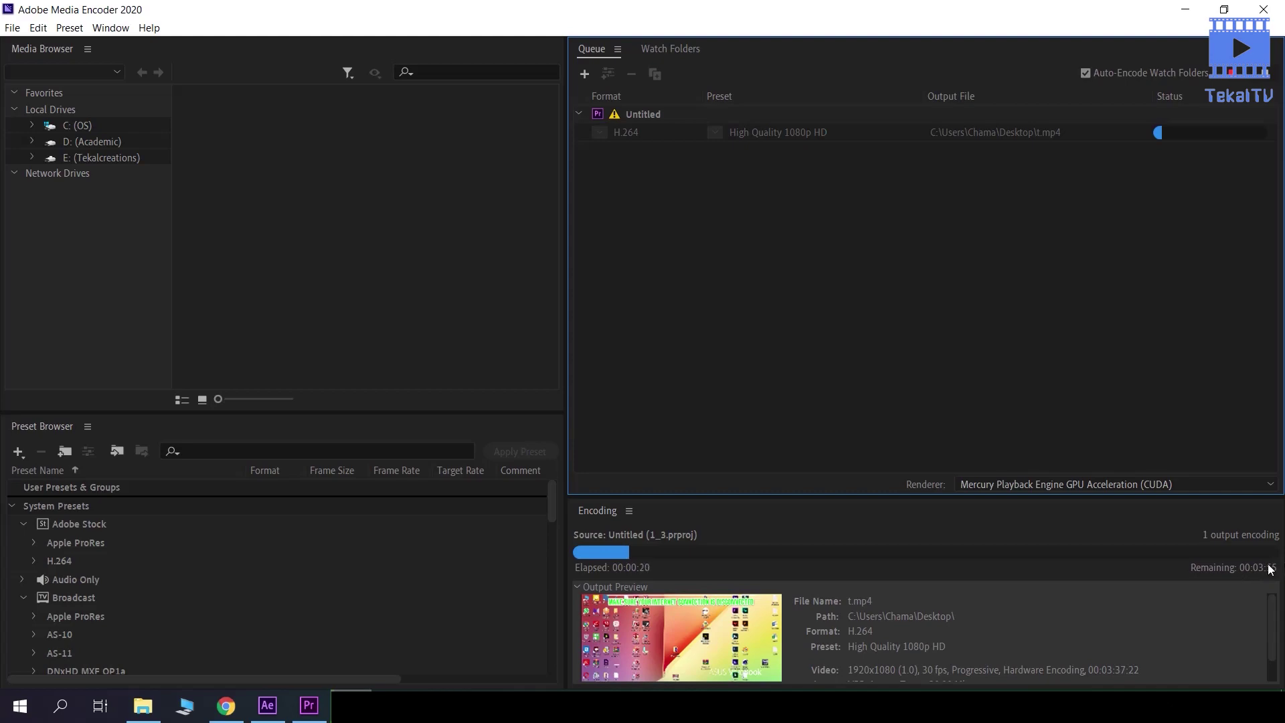
# Stop the Media Encoder queue without finishing the current file and return to Premiere Pro
pyautogui.click(1185, 10)
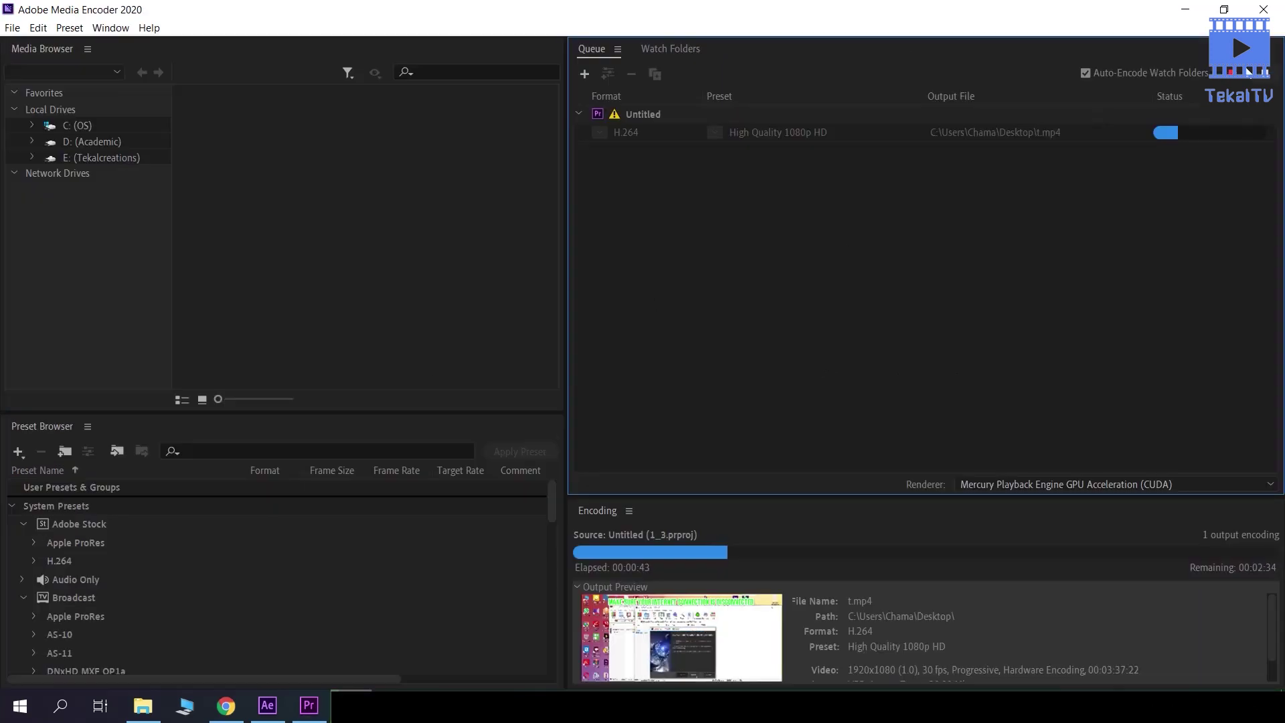
pyautogui.click(1242, 75)
pyautogui.click(742, 382)
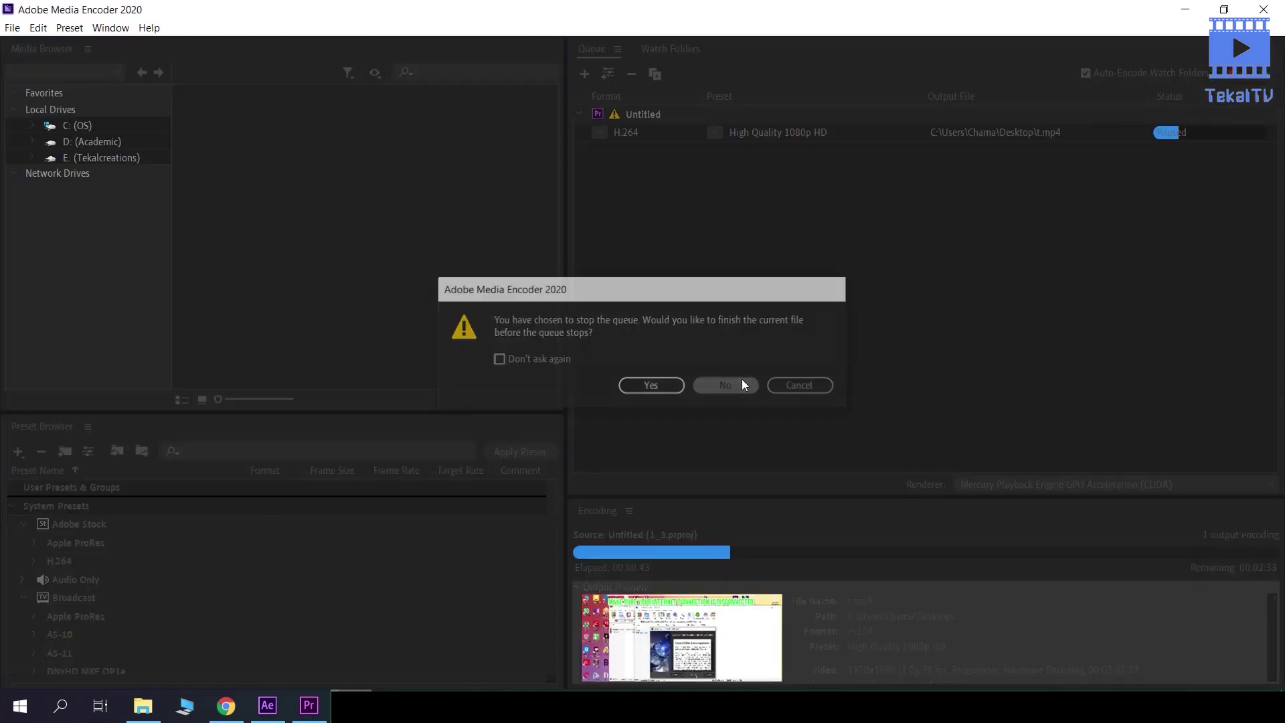
pyautogui.hotkey('alt', 'Tab')
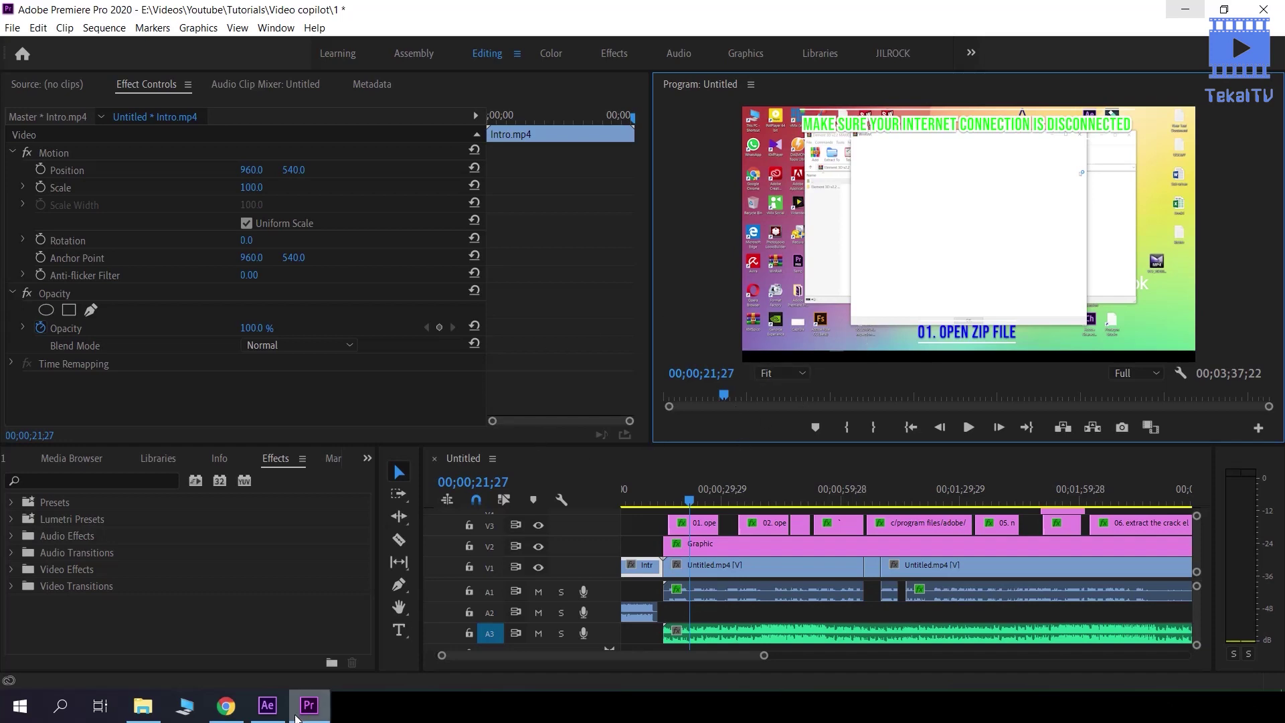
# Bring After Effects to the front from the taskbar
pyautogui.click(267, 705)
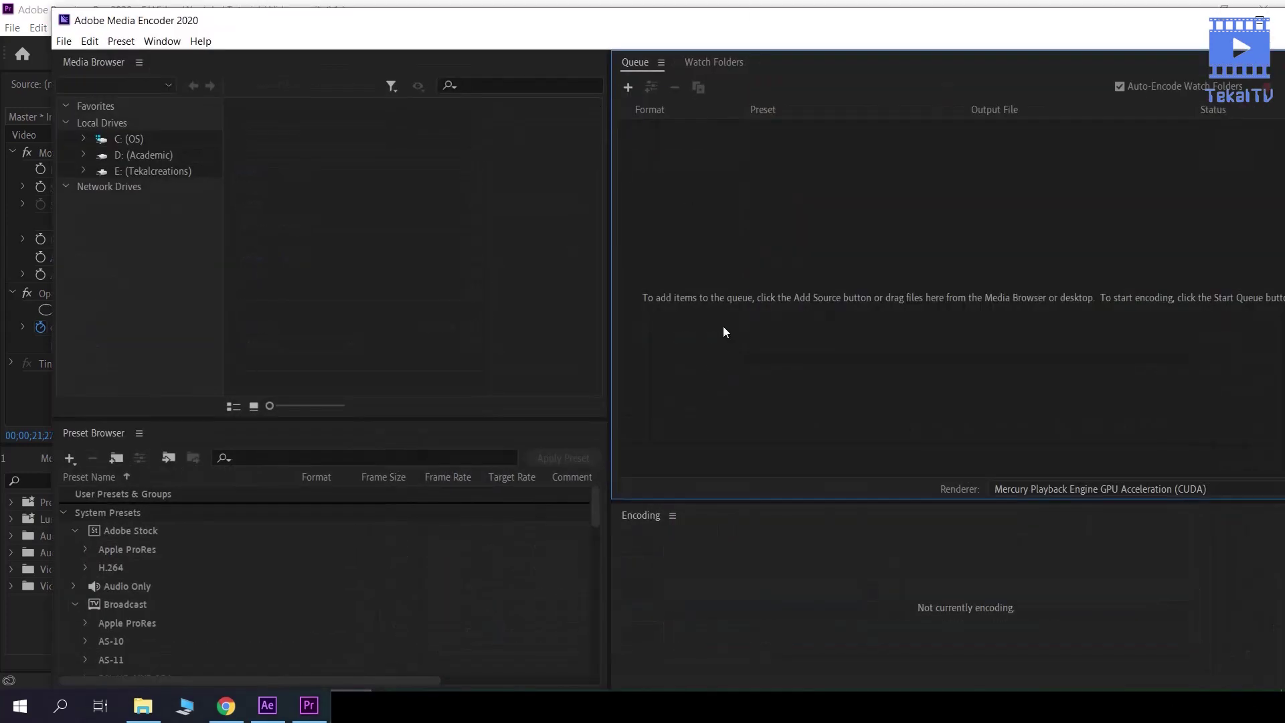
# Add the After Effects main comp to the Media Encoder queue via File > Export
pyautogui.click(308, 705)
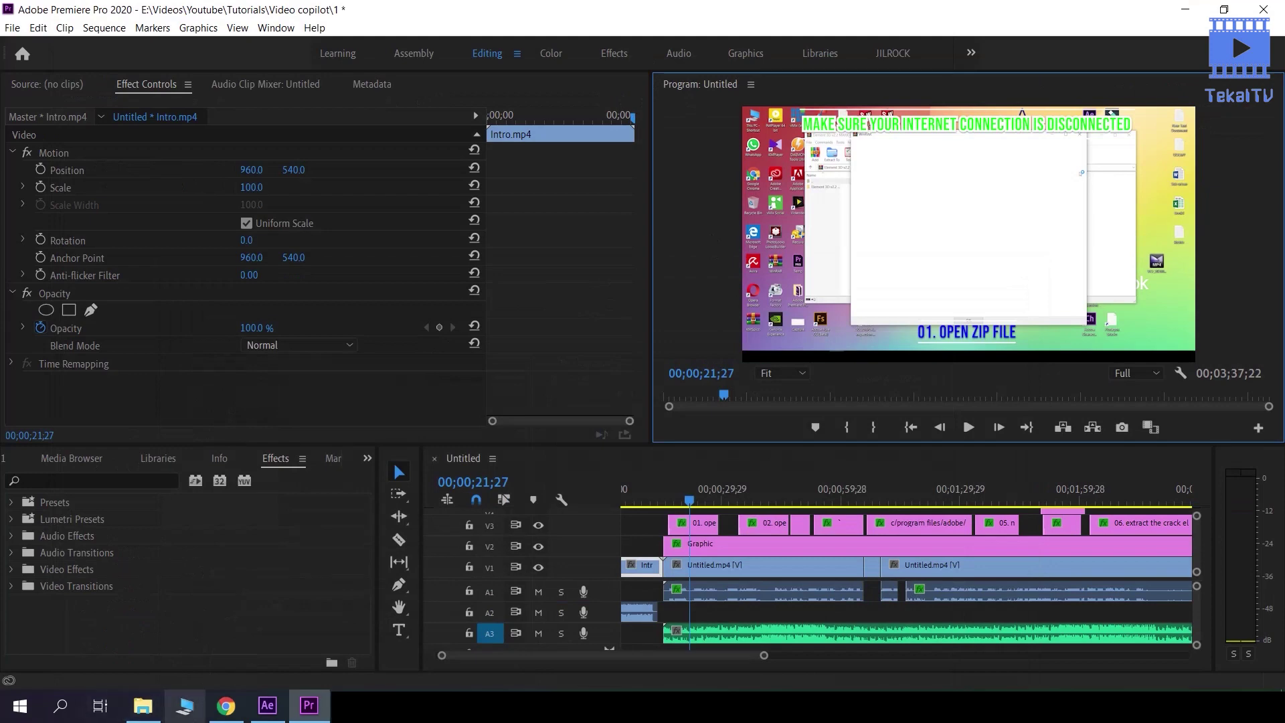
pyautogui.click(268, 705)
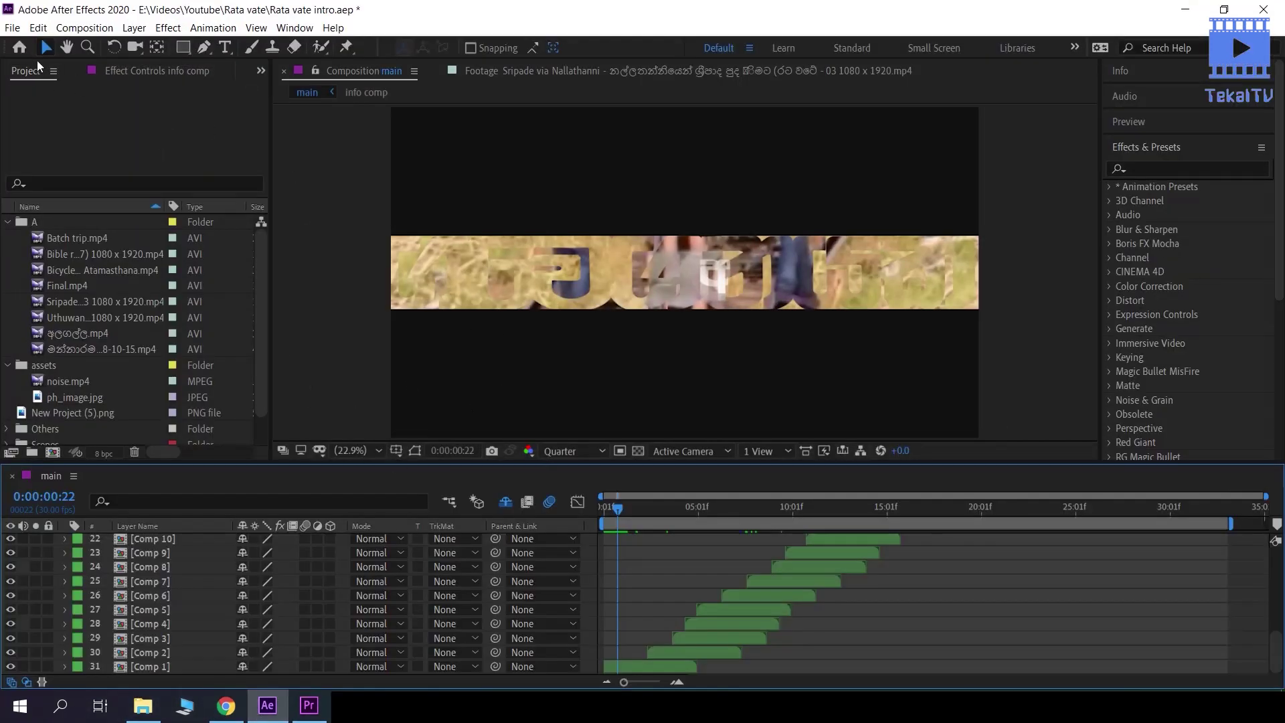
pyautogui.click(13, 28)
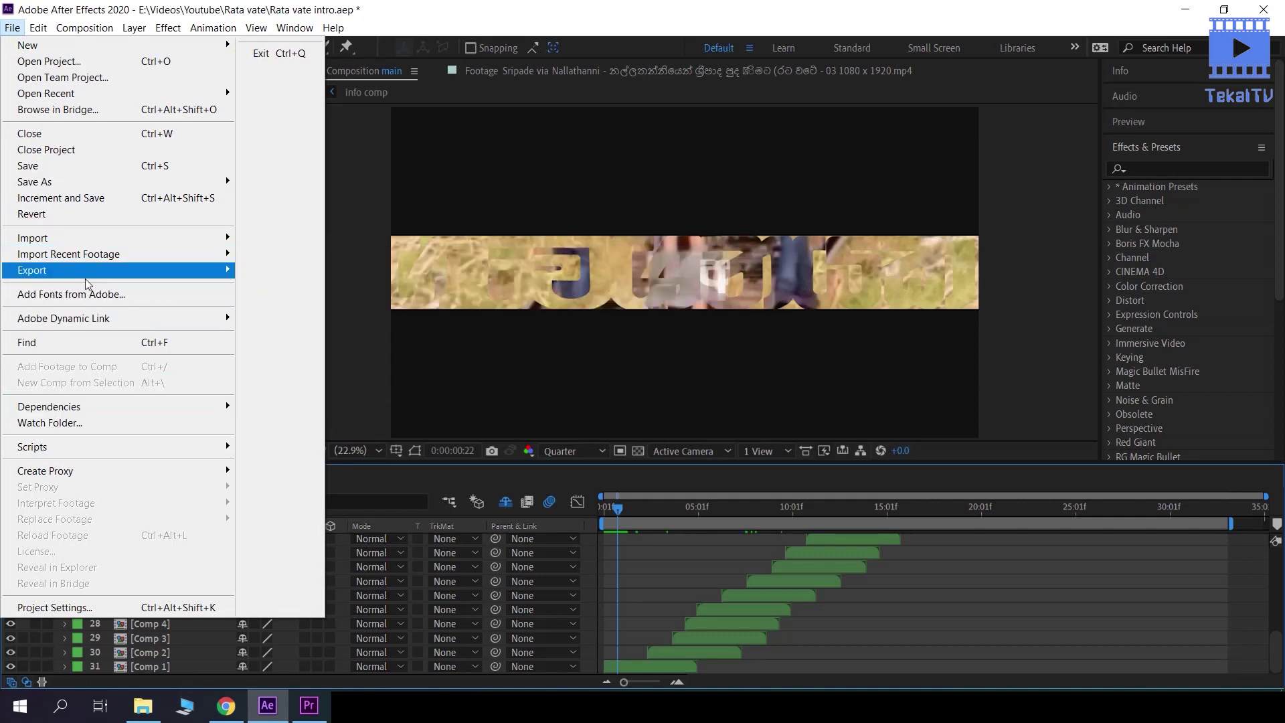
pyautogui.moveTo(86, 284)
pyautogui.click(289, 267)
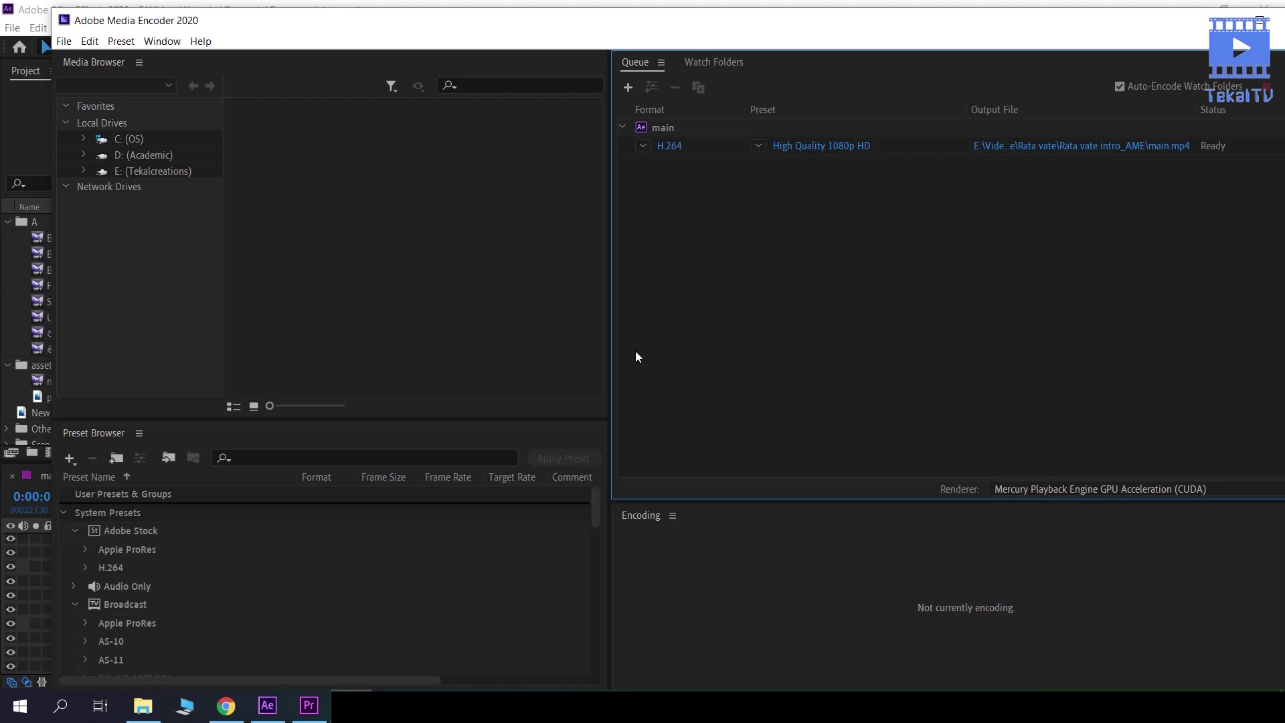
# Rename the main job's output to intro.mp4 and minimize Media Encoder
pyautogui.click(1047, 148)
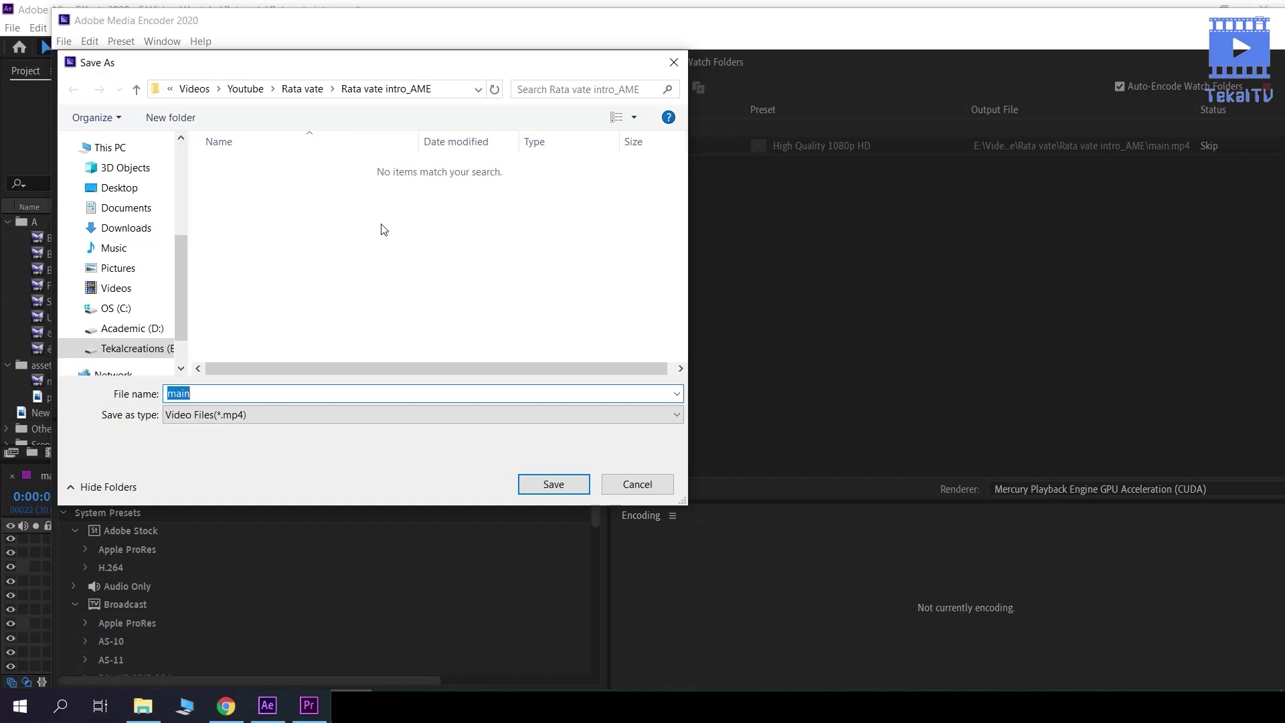
pyautogui.write('i')
pyautogui.click(587, 482)
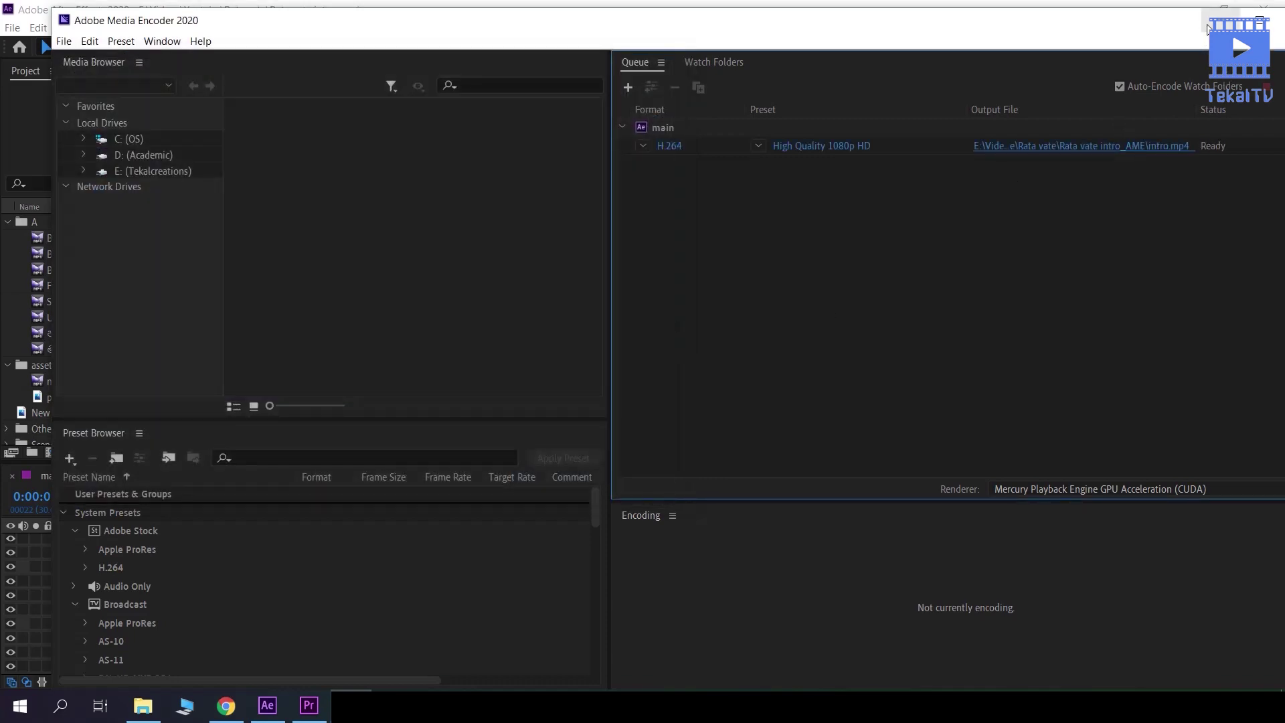
pyautogui.click(1209, 30)
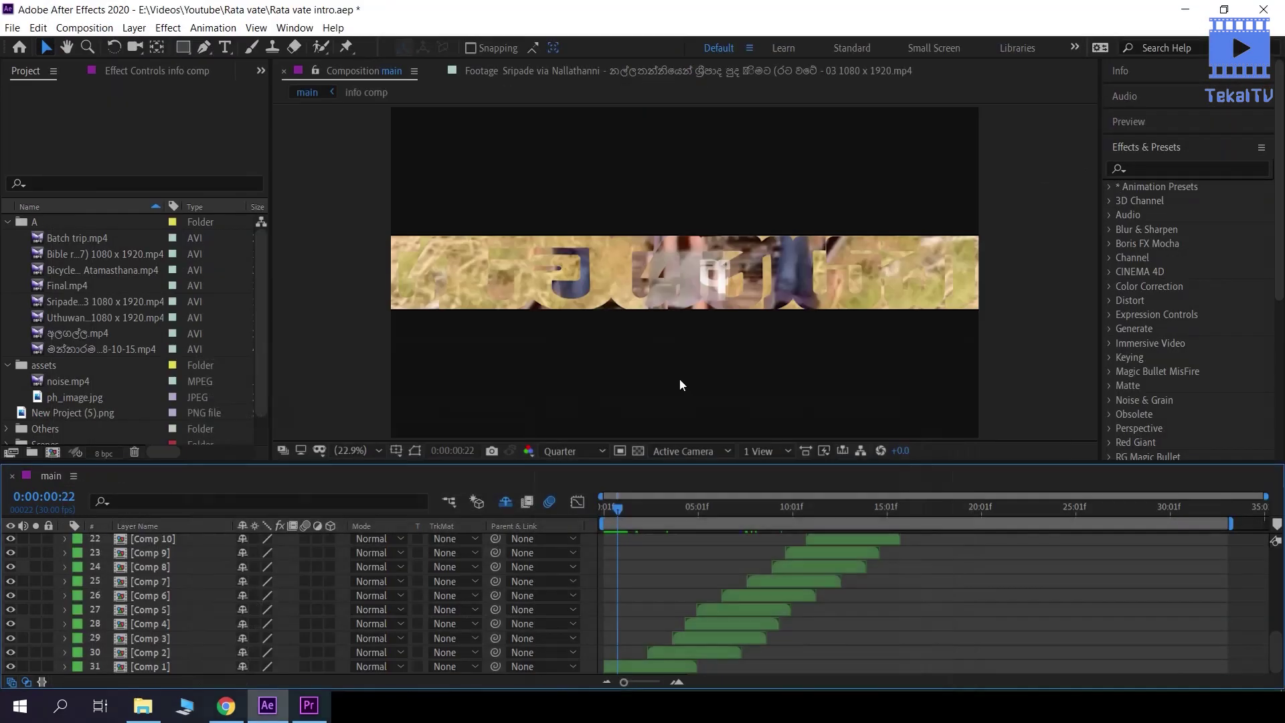
# Give the Untitled job the High Quality 1080p HD preset and t.mp4 output, then minimize Media Encoder
pyautogui.click(308, 707)
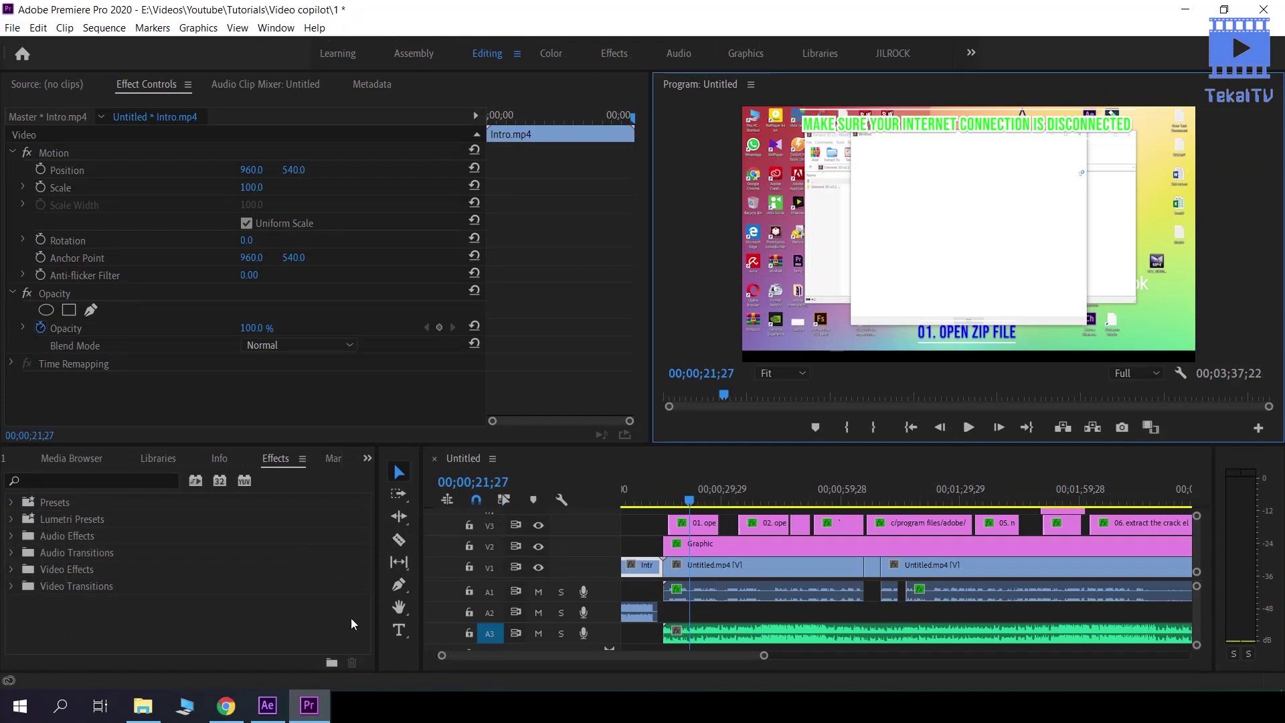
pyautogui.click(350, 706)
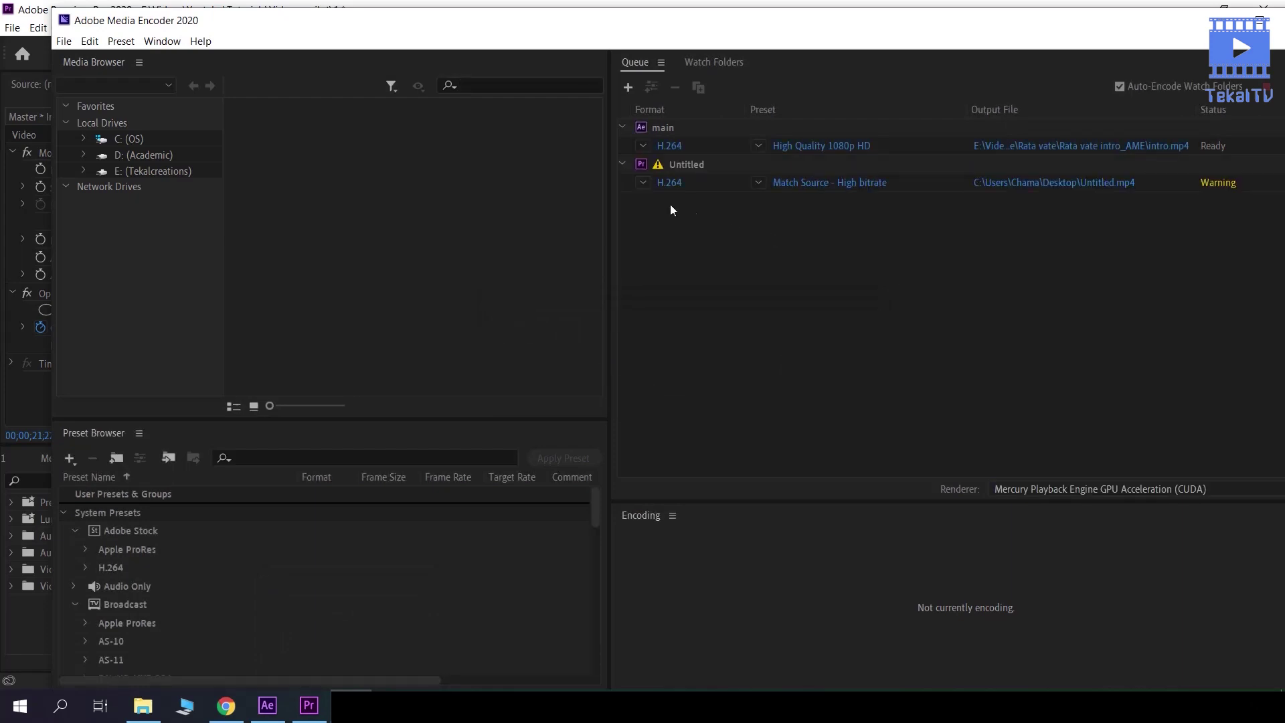
pyautogui.click(759, 183)
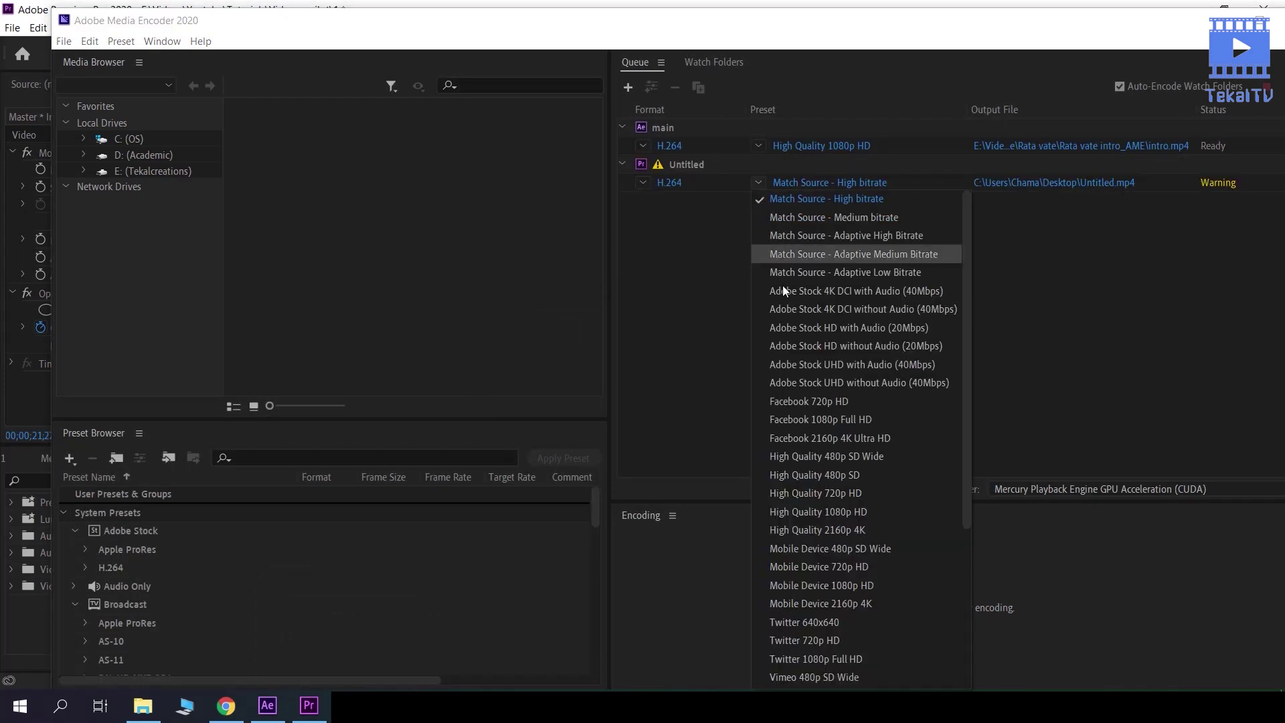
pyautogui.click(794, 511)
pyautogui.click(979, 183)
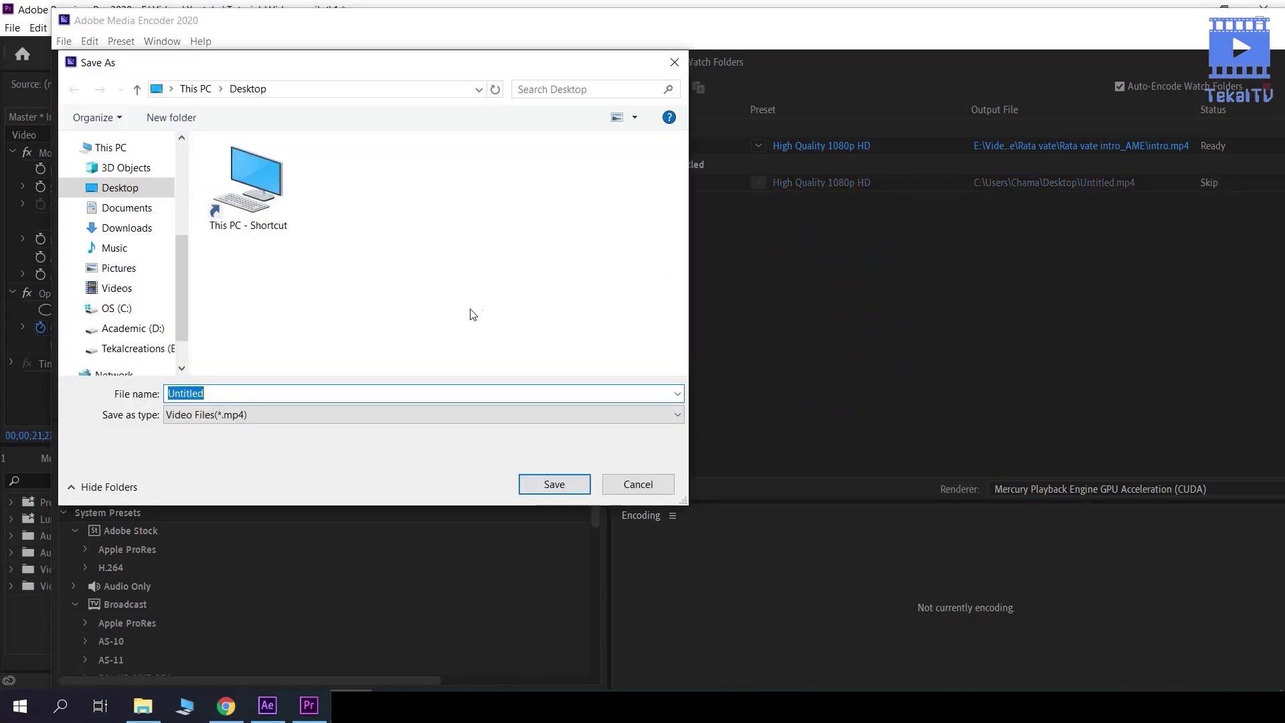
pyautogui.write('t')
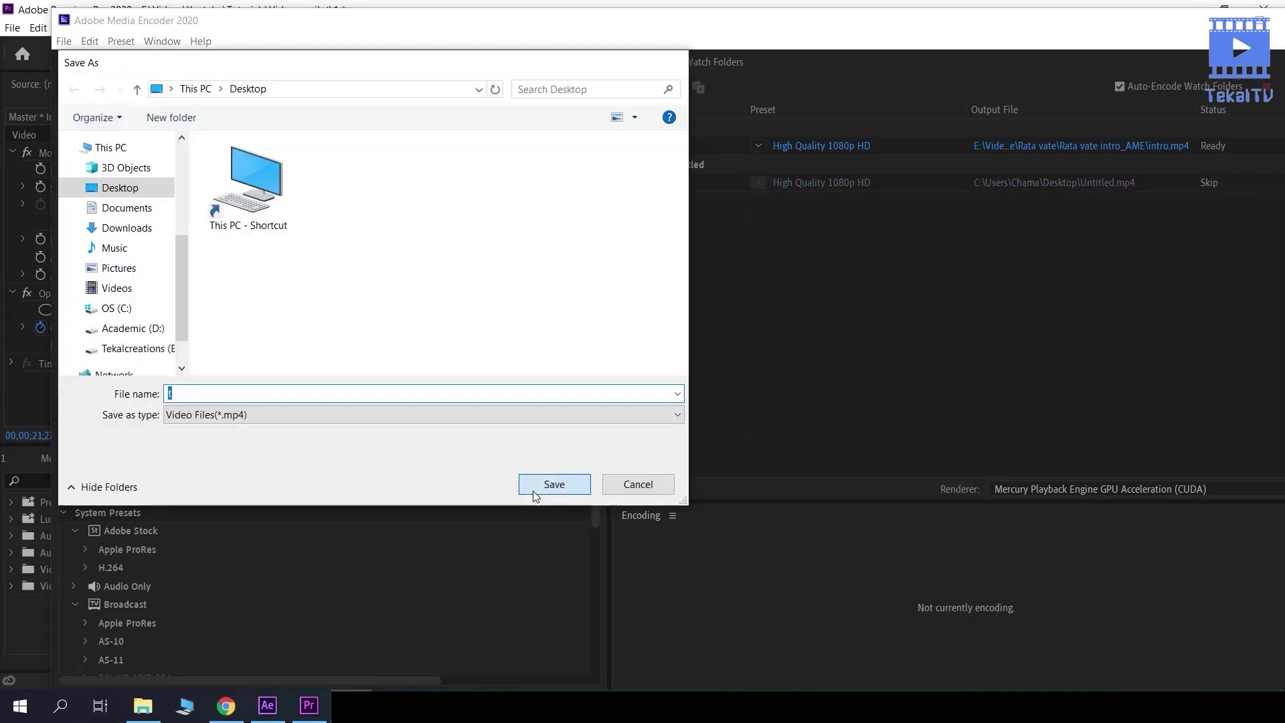
pyautogui.click(534, 487)
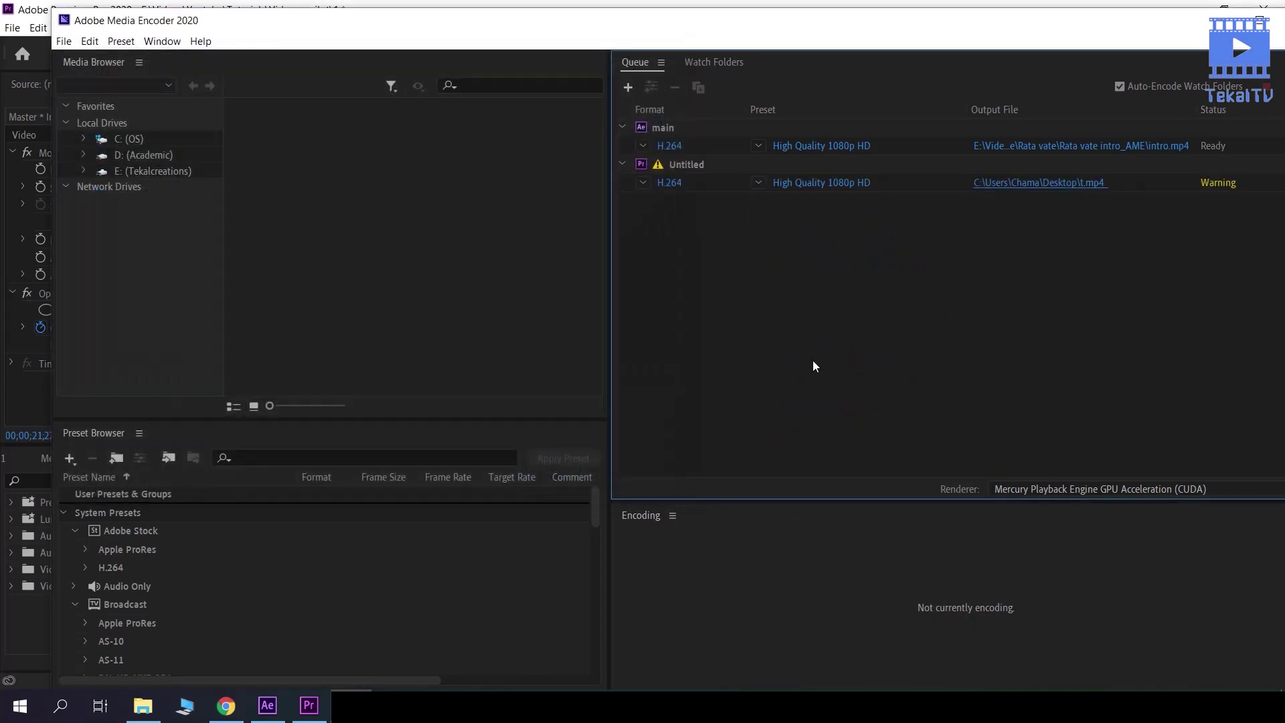
pyautogui.doubleClick(1121, 20)
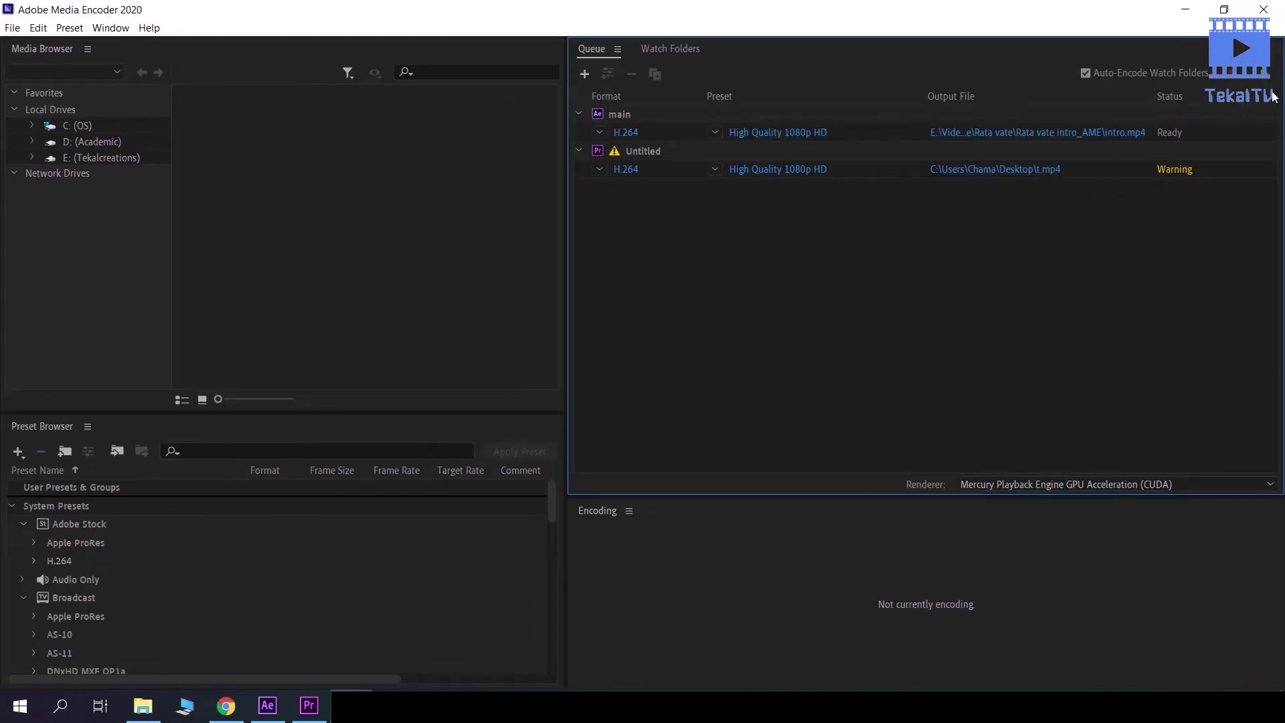
pyautogui.click(1183, 10)
# Open Dynamic Opener (converted).aep without saving the current project, dismissing the missing-files warning
pyautogui.click(267, 705)
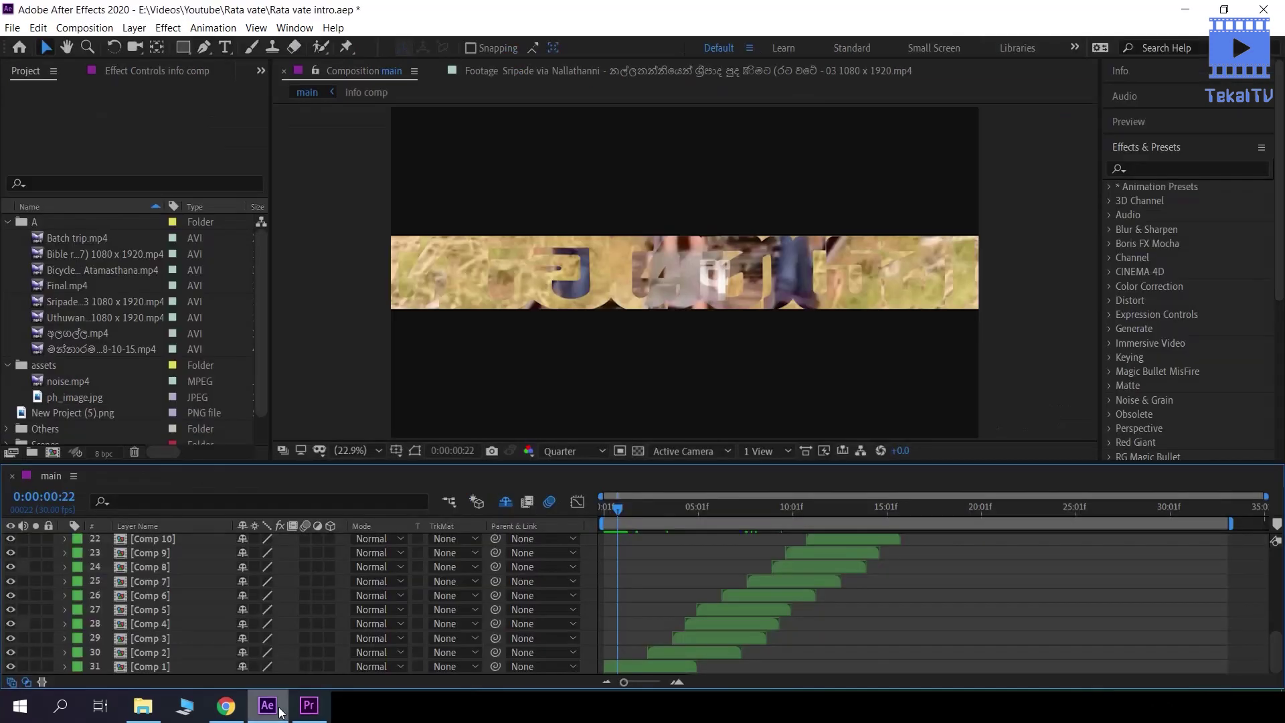
pyautogui.click(1187, 14)
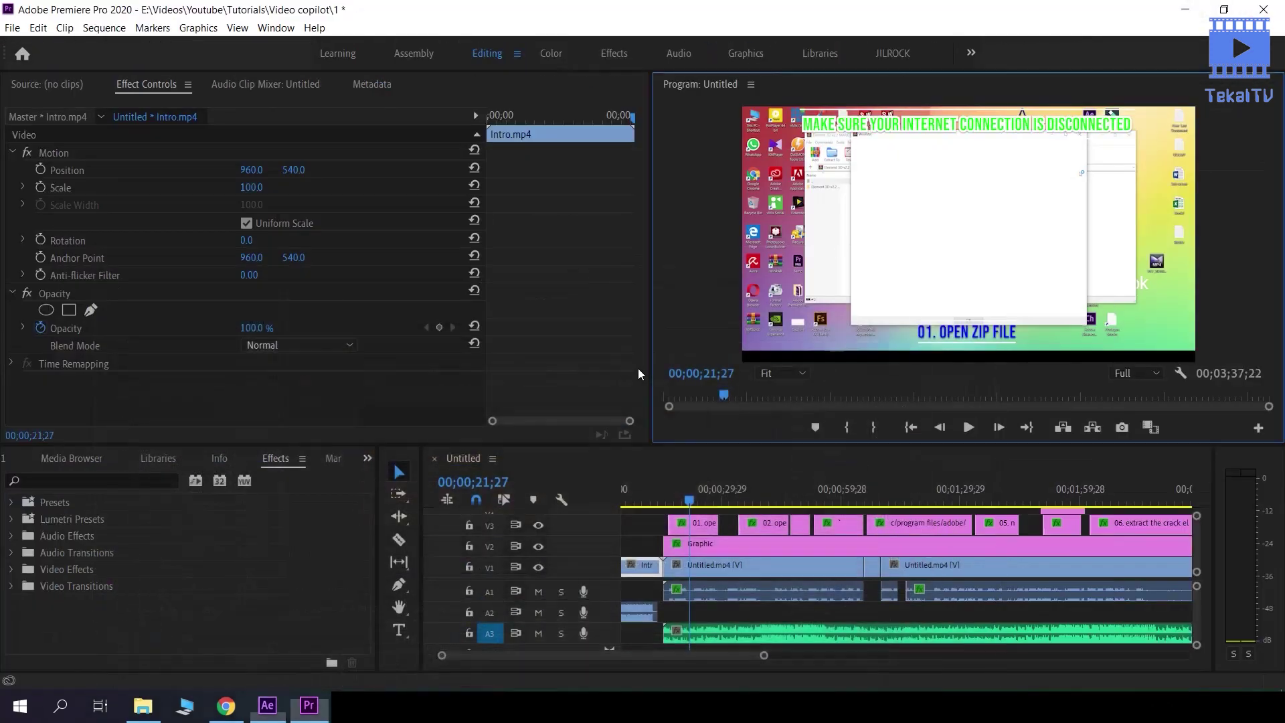
pyautogui.click(268, 715)
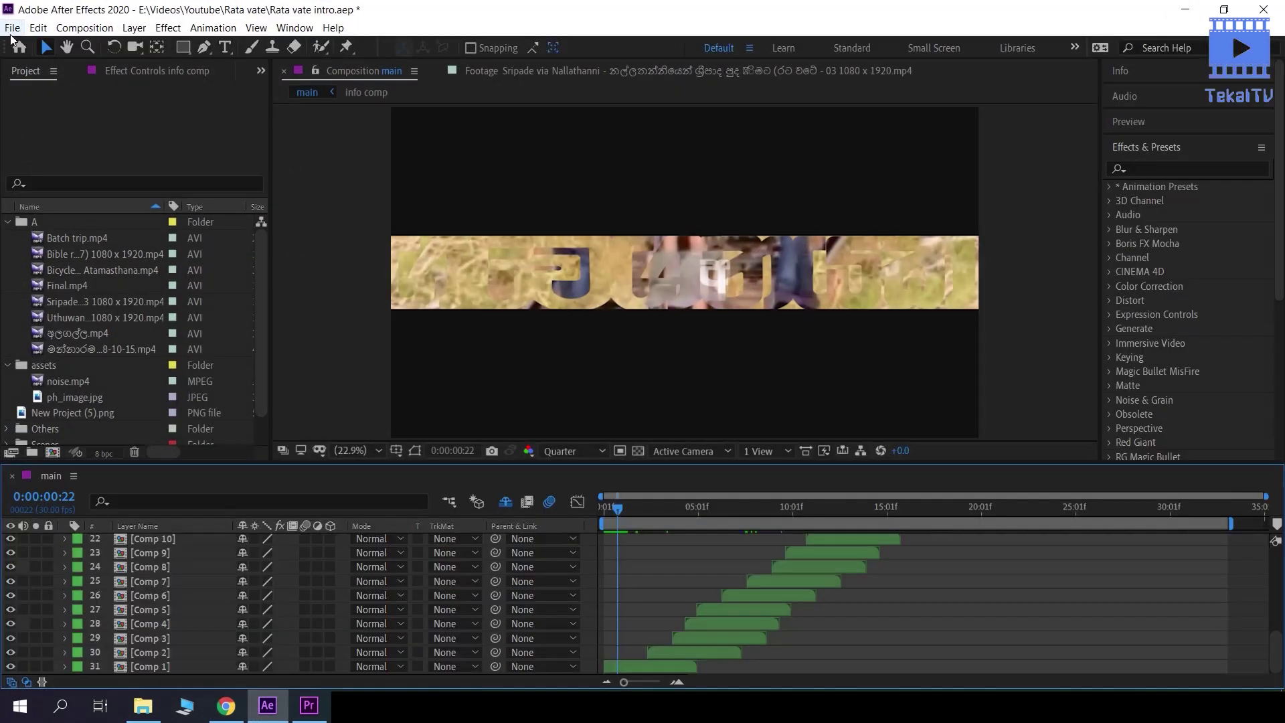
pyautogui.click(11, 26)
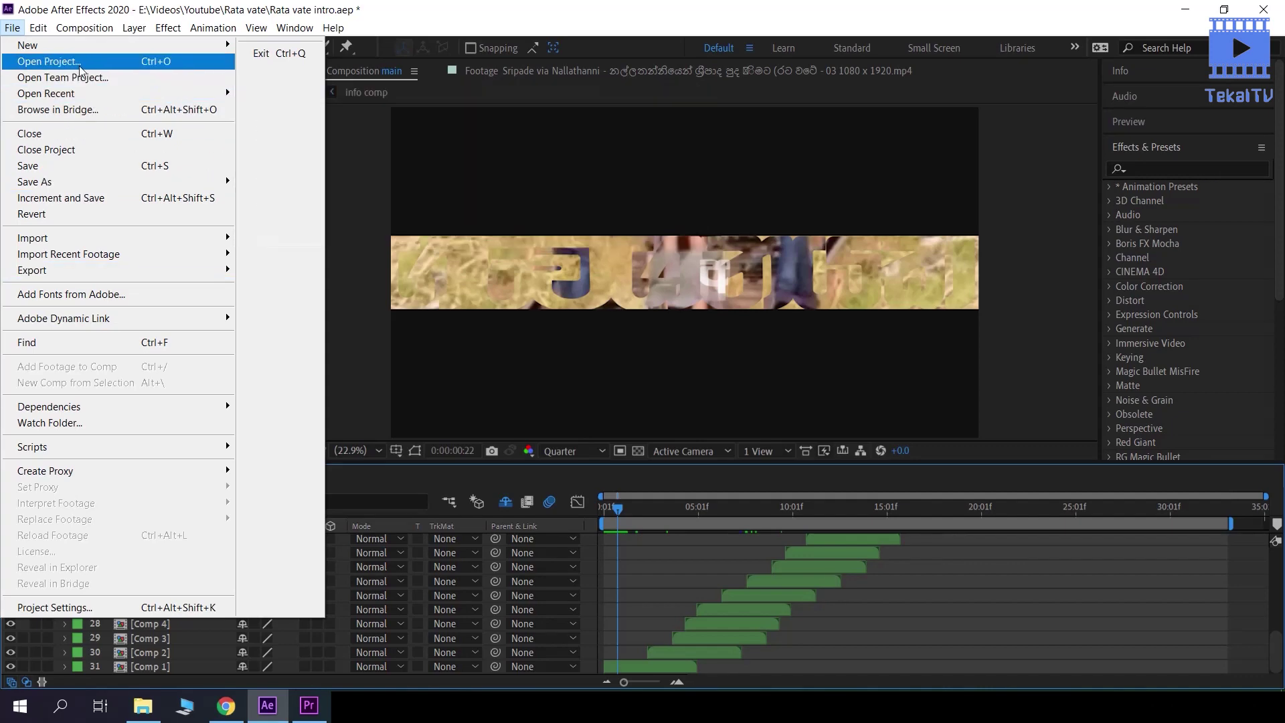
pyautogui.click(262, 53)
pyautogui.click(675, 370)
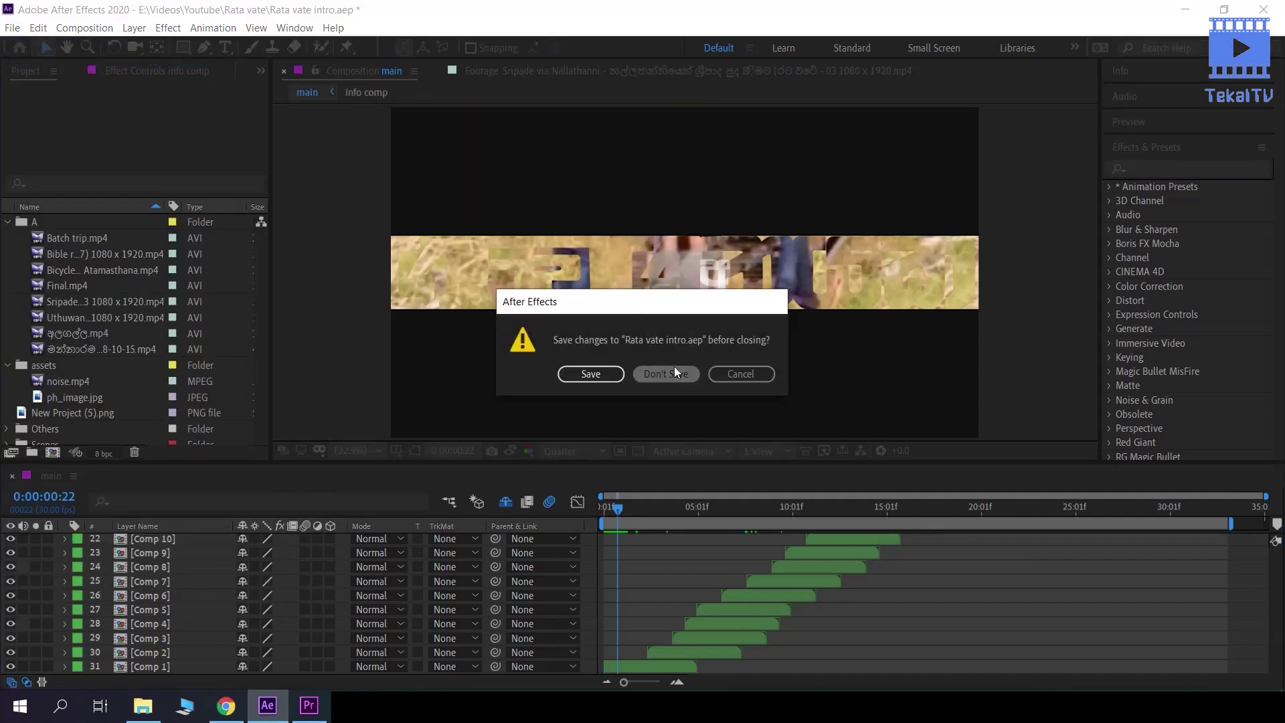
pyautogui.click(401, 353)
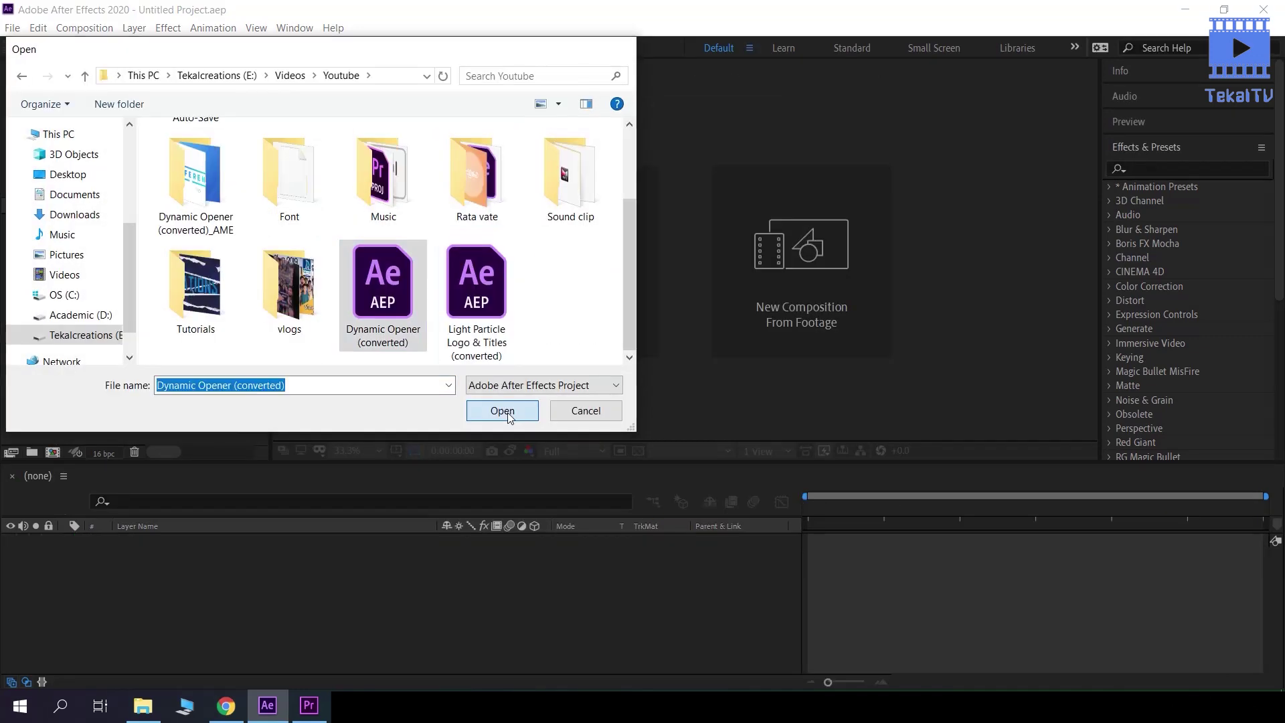
pyautogui.click(506, 411)
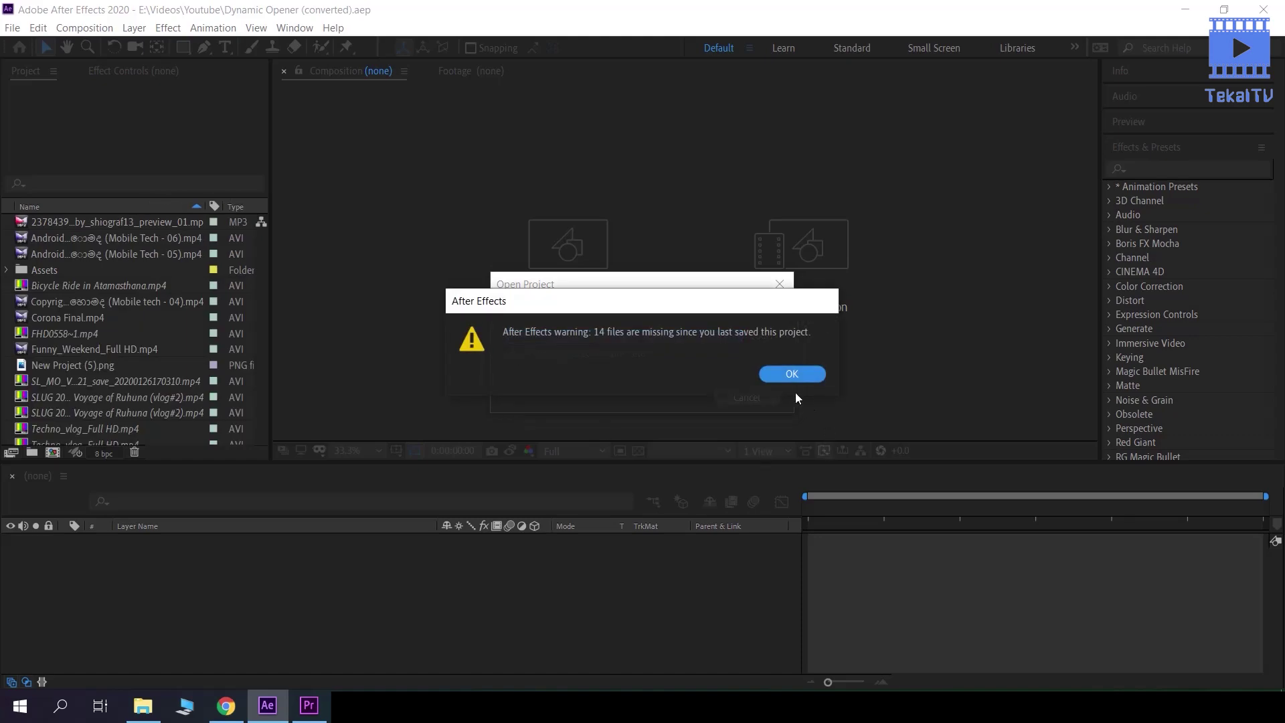
pyautogui.click(791, 374)
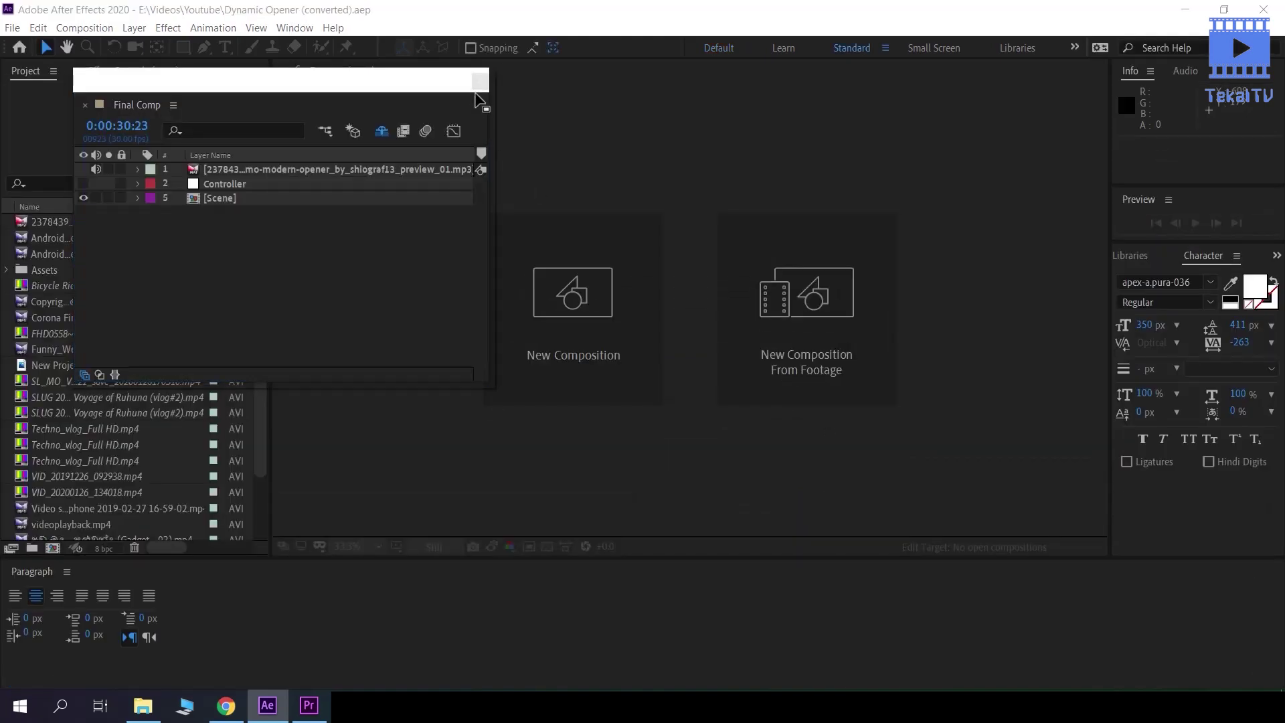
# Switch After Effects to the Default workspace
pyautogui.click(295, 28)
pyautogui.moveTo(321, 40)
pyautogui.click(601, 94)
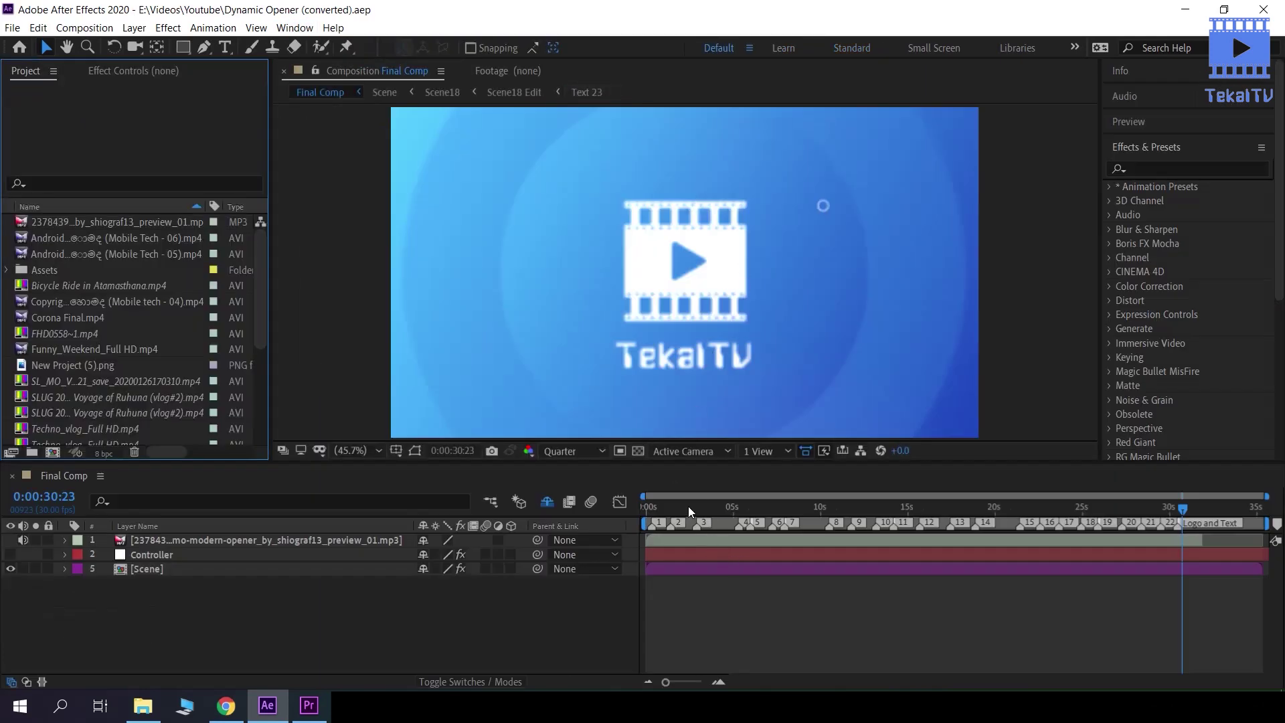
# Scrub the Final Comp preview and set the current time to the HIKING frame at 0:00:02:22
pyautogui.moveTo(688, 506); pyautogui.dragTo(706, 512)
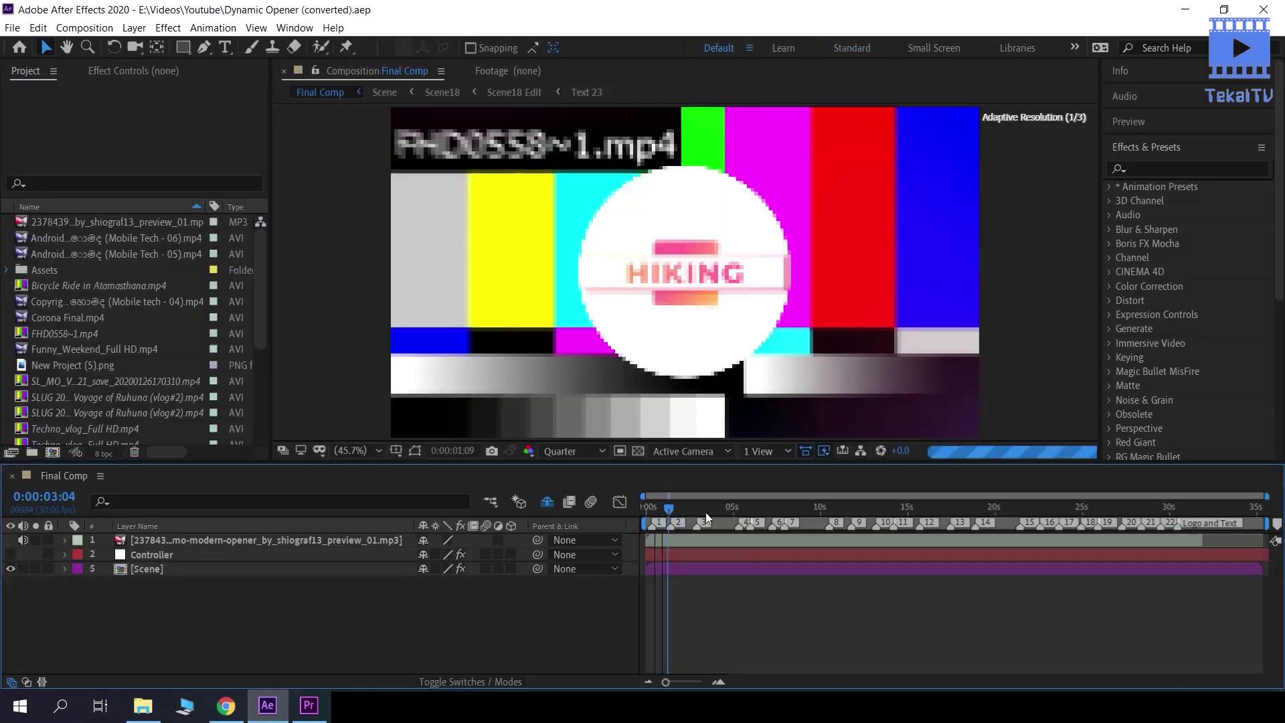
pyautogui.moveTo(705, 512); pyautogui.dragTo(646, 510)
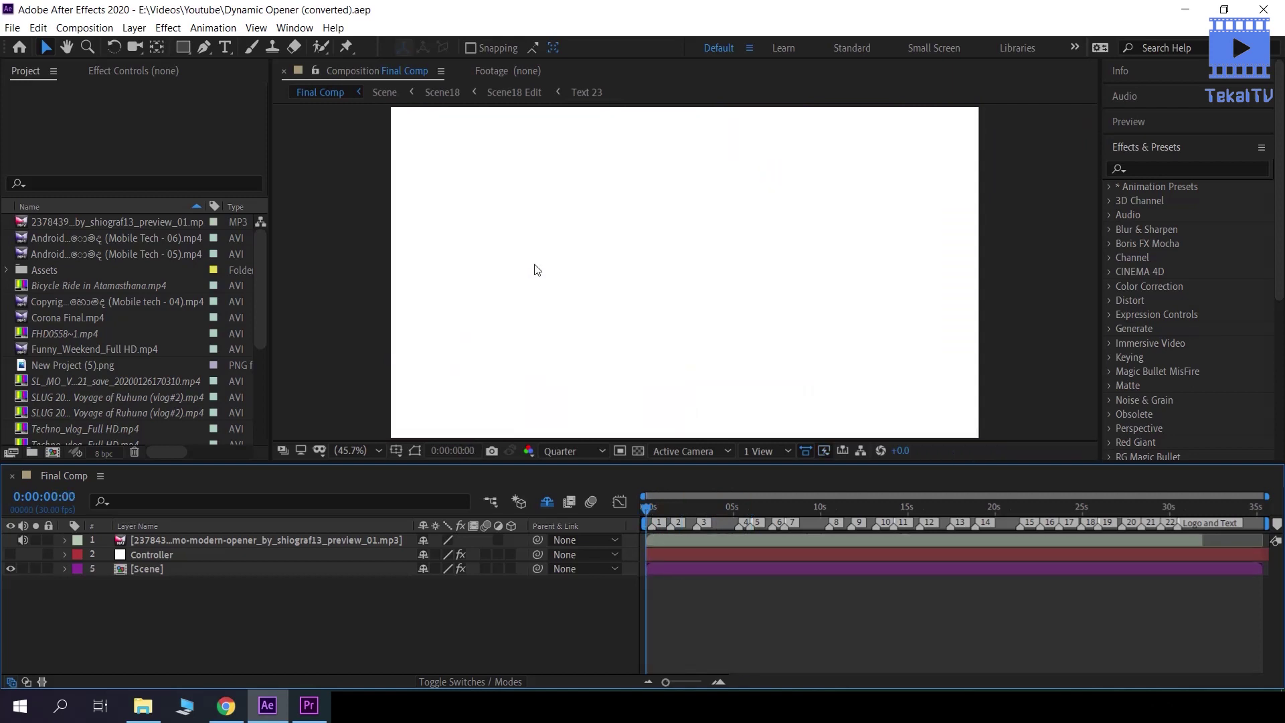
pyautogui.click(662, 509)
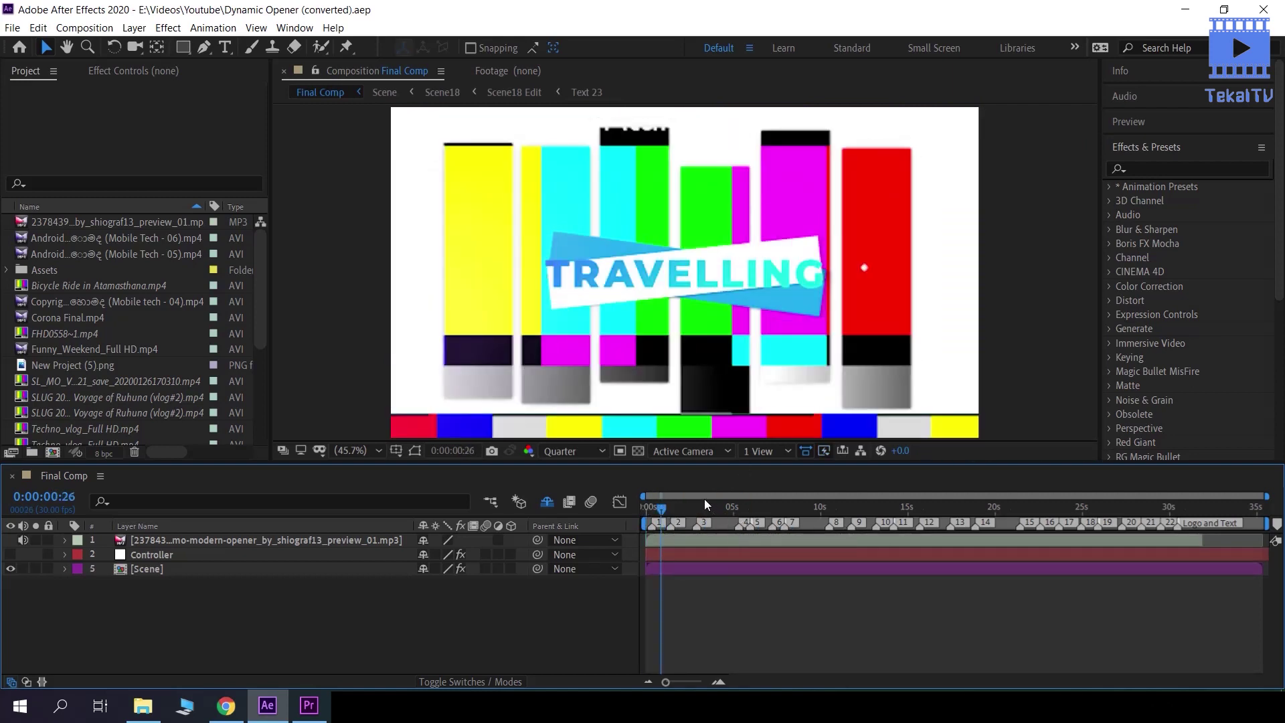
pyautogui.click(694, 509)
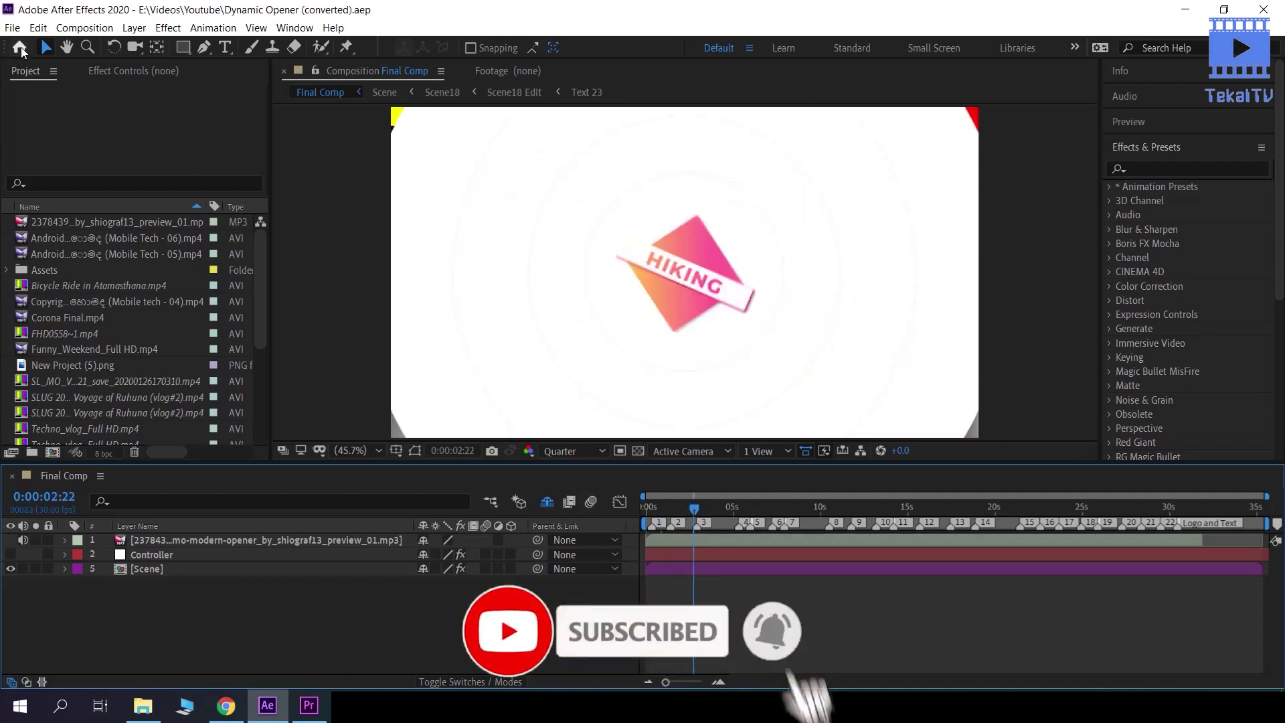
pyautogui.click(12, 27)
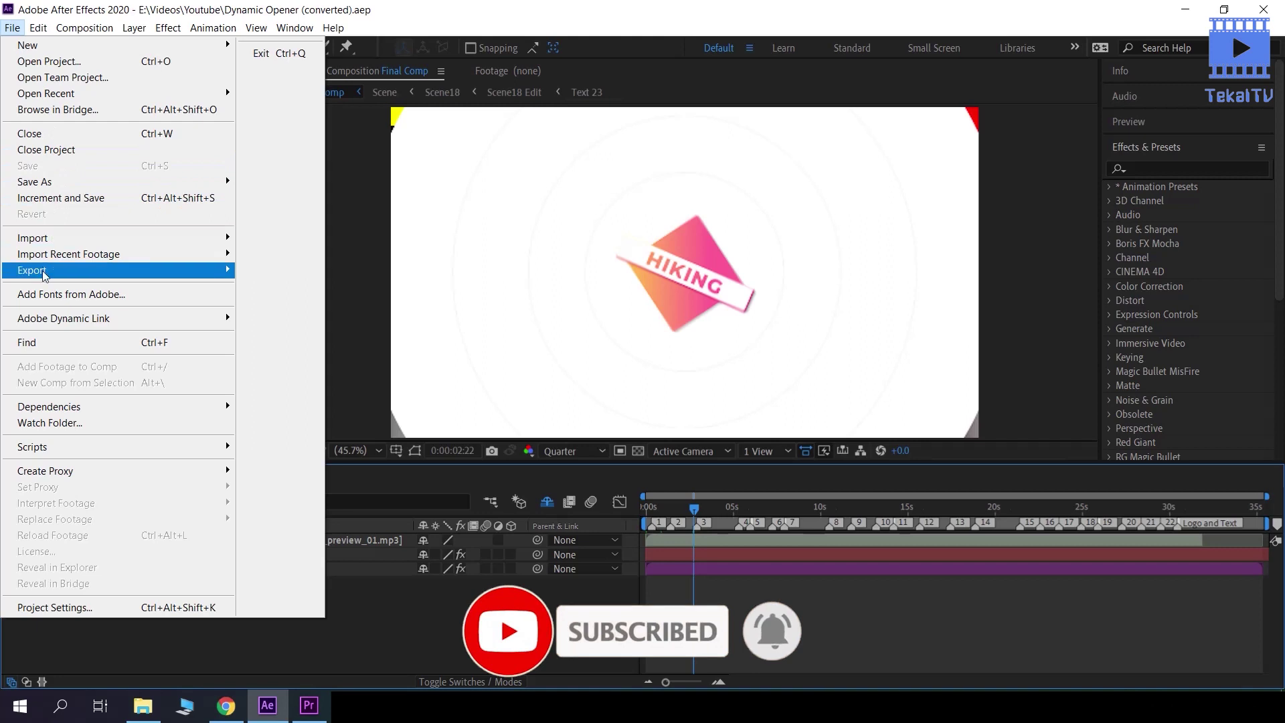
# Send Final Comp to the Media Encoder queue with its output file renamed to o.mp4
pyautogui.moveTo(43, 272)
pyautogui.click(365, 277)
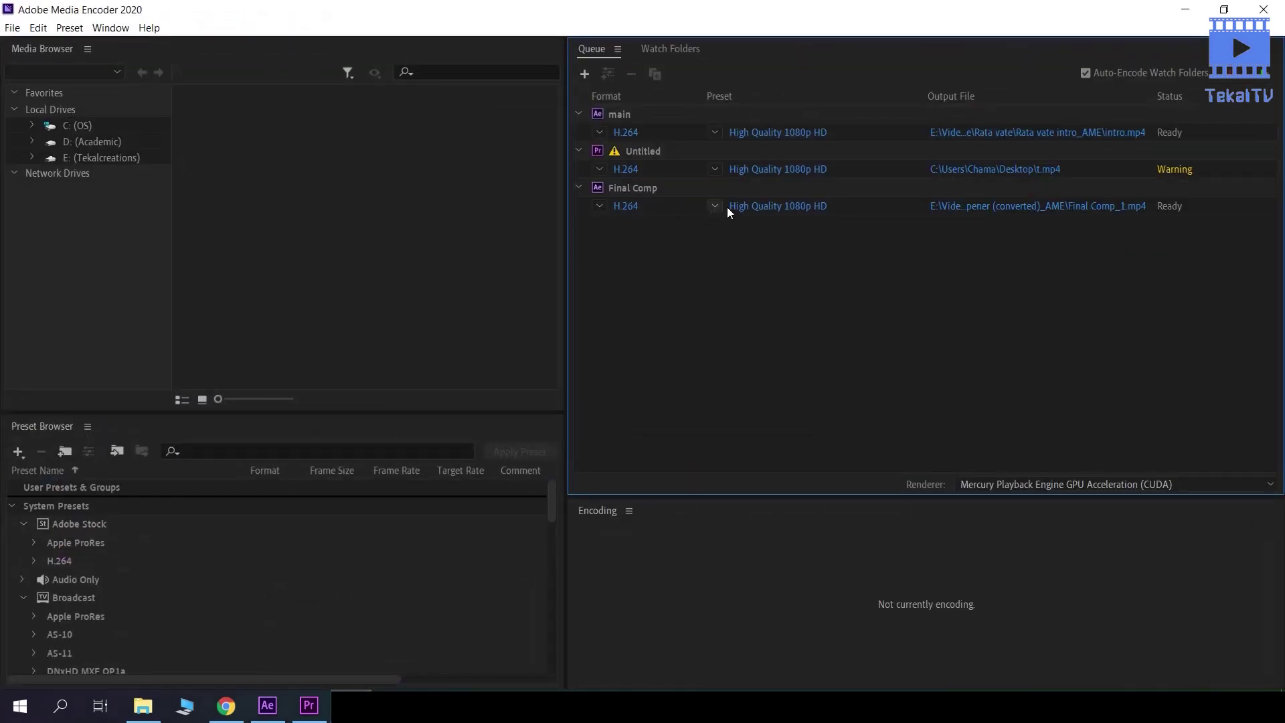
pyautogui.click(950, 207)
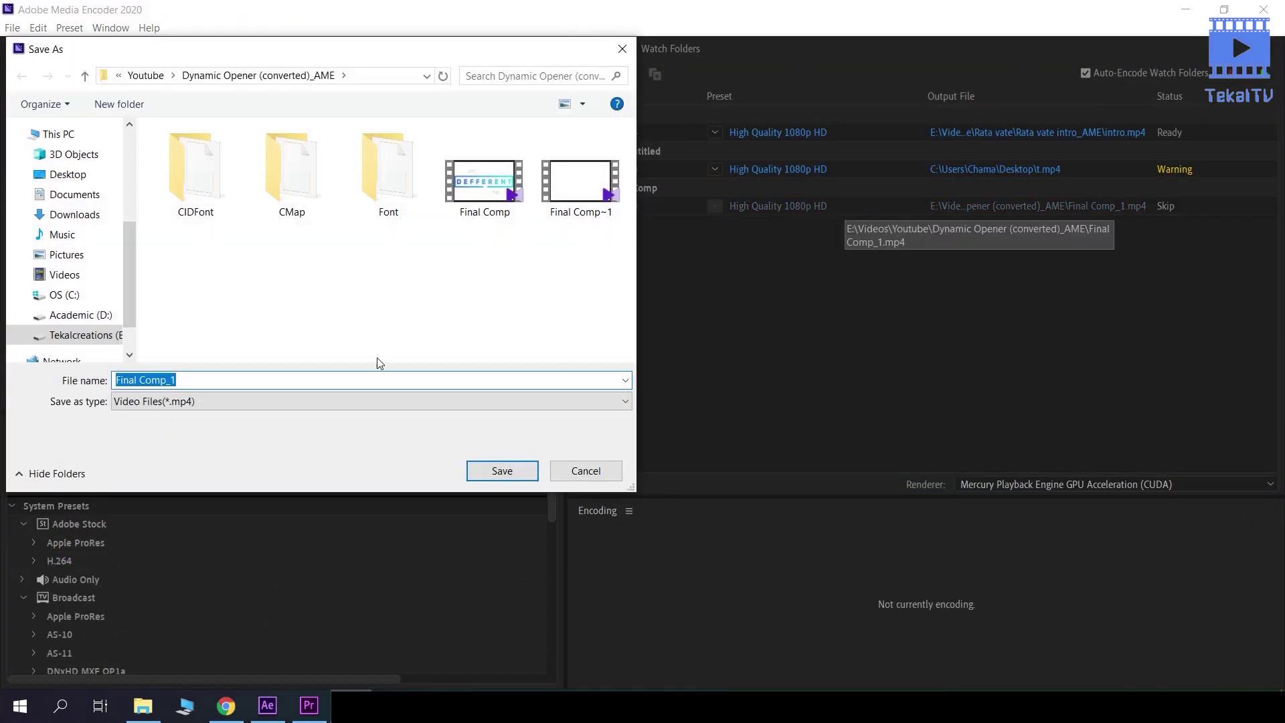
pyautogui.write('o')
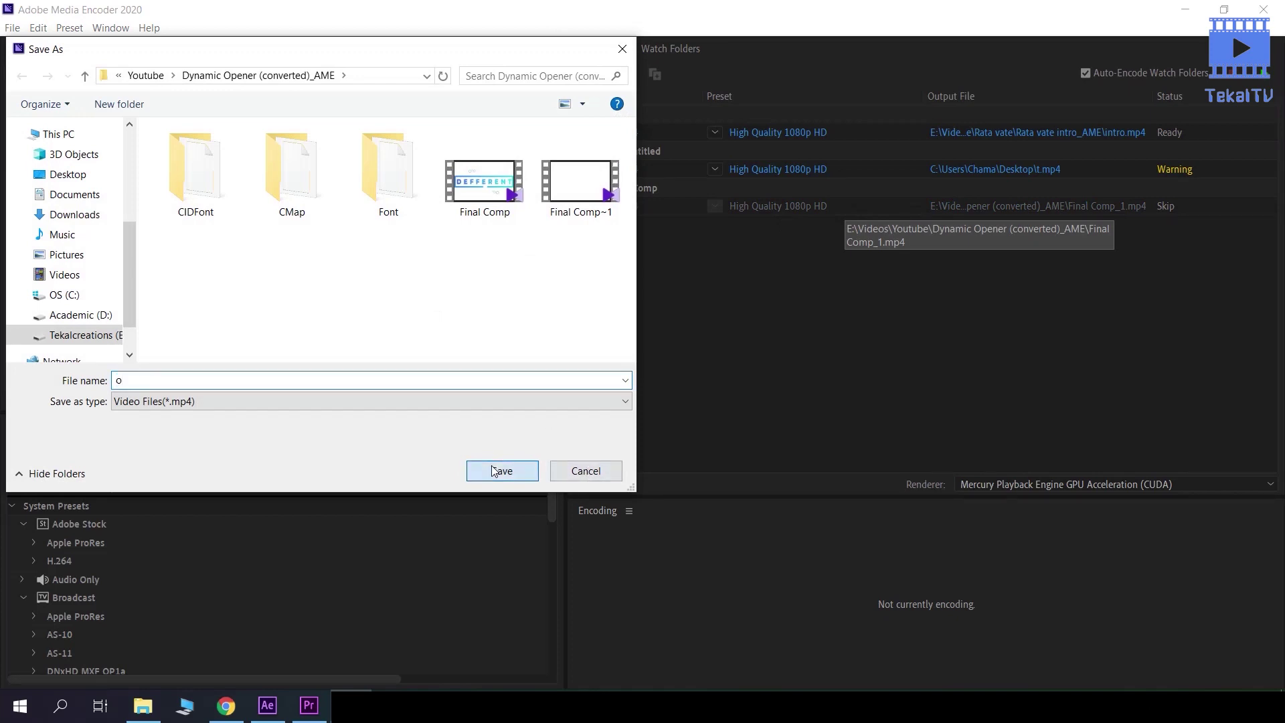
pyautogui.click(495, 466)
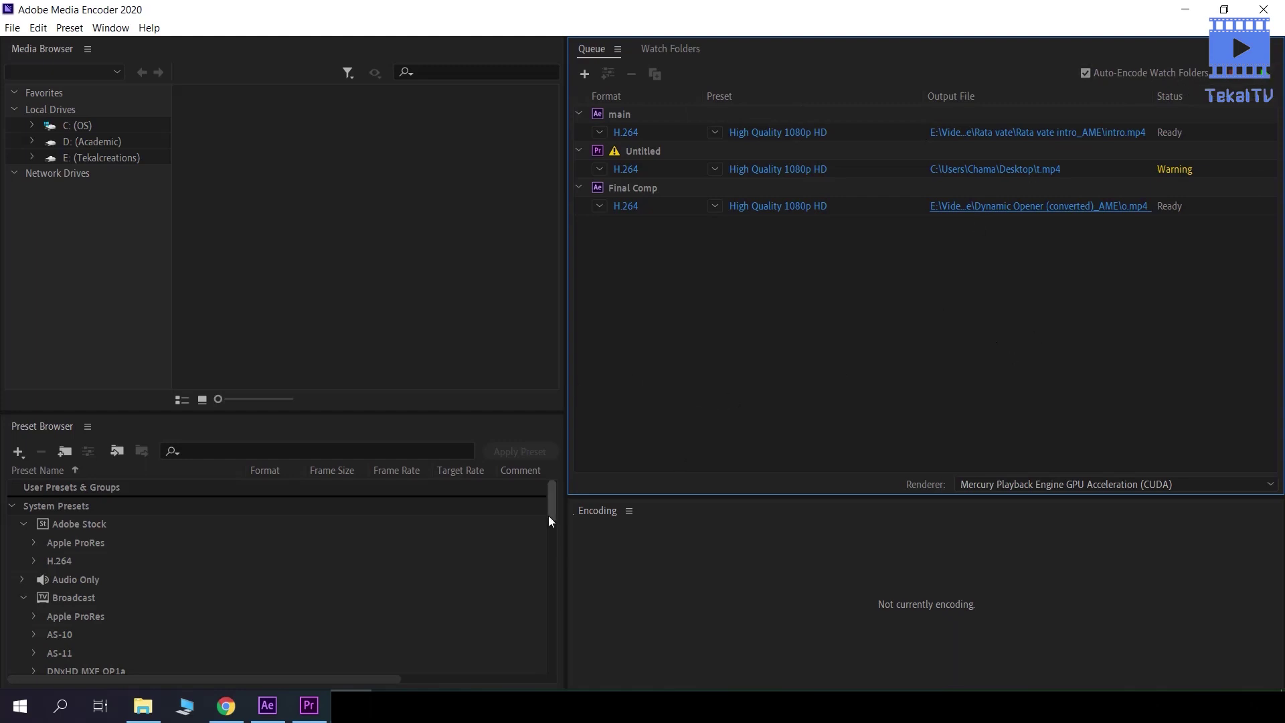
# Cycle between Premiere Pro, After Effects and Media Encoder from the taskbar, leaving the three-job queue untouched
pyautogui.click(294, 717)
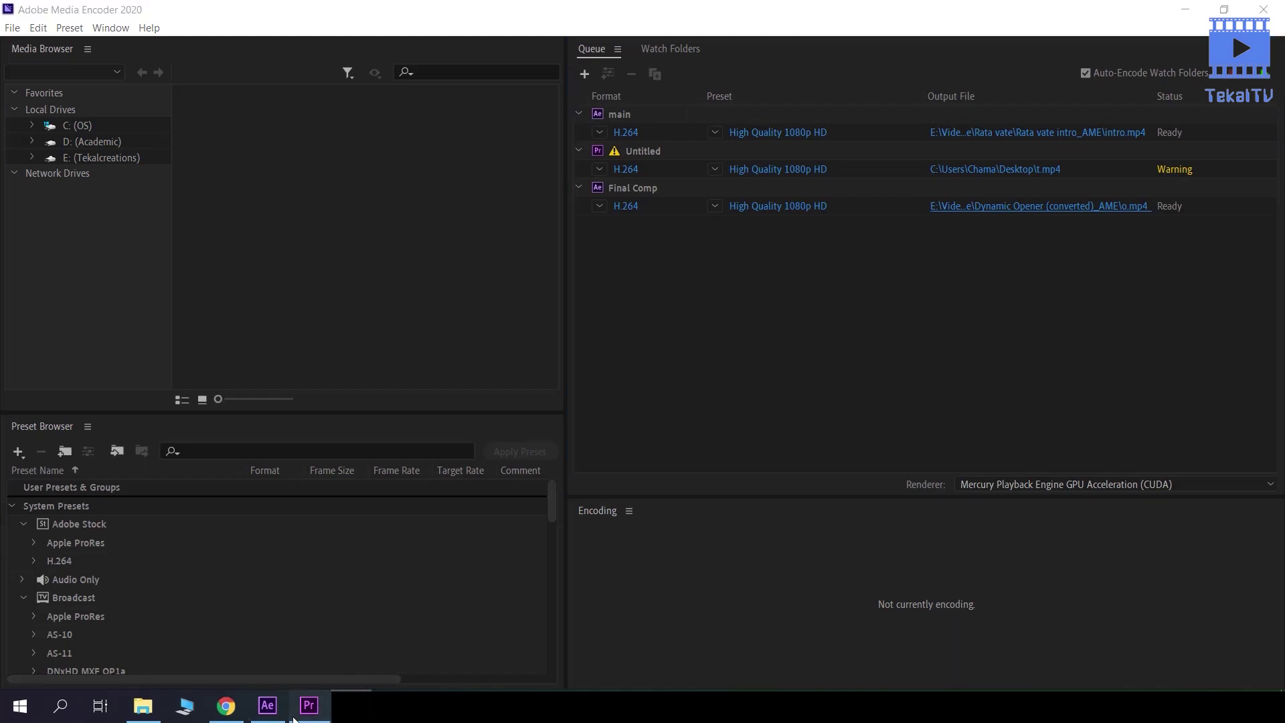
pyautogui.click(268, 707)
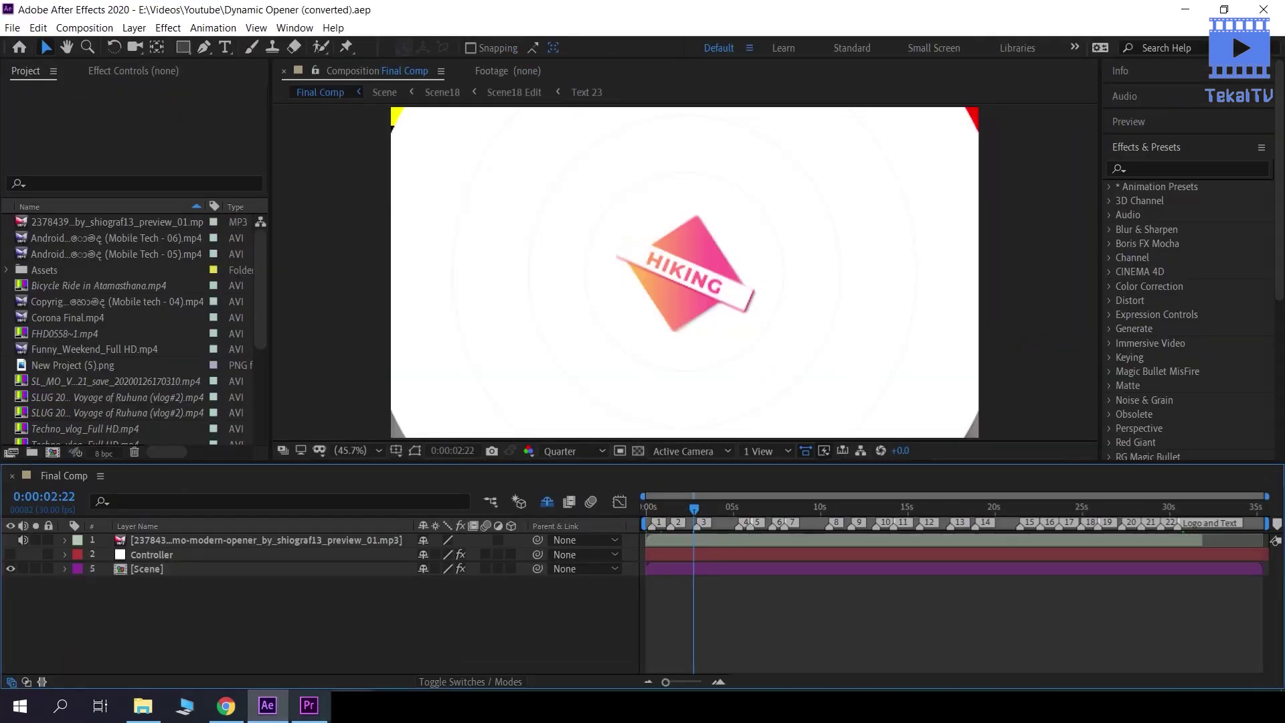
pyautogui.click(313, 713)
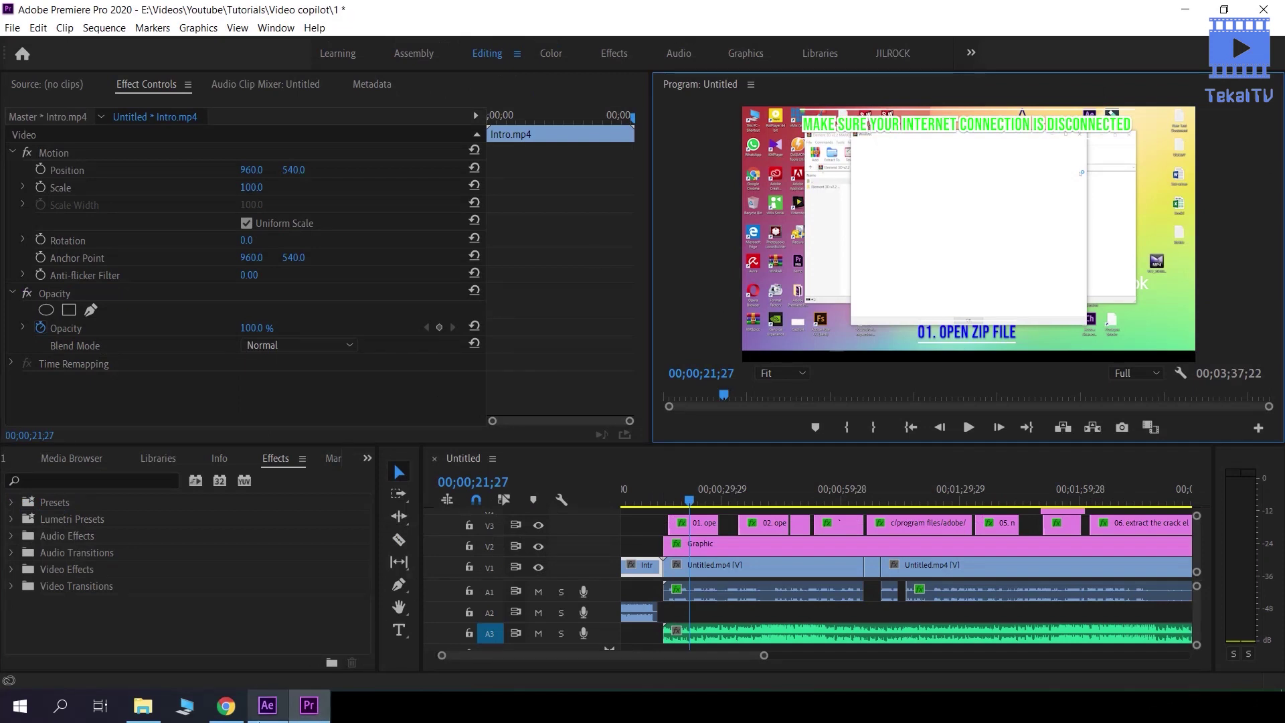
pyautogui.click(350, 707)
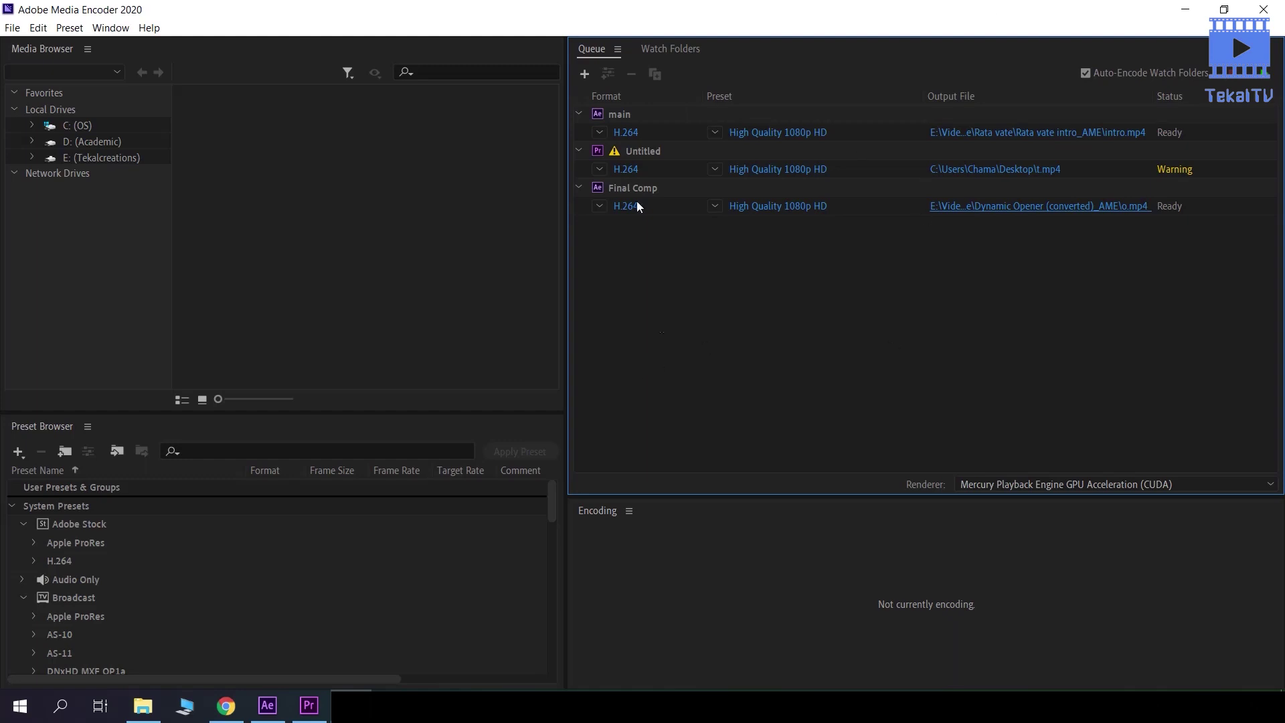
pyautogui.click(264, 711)
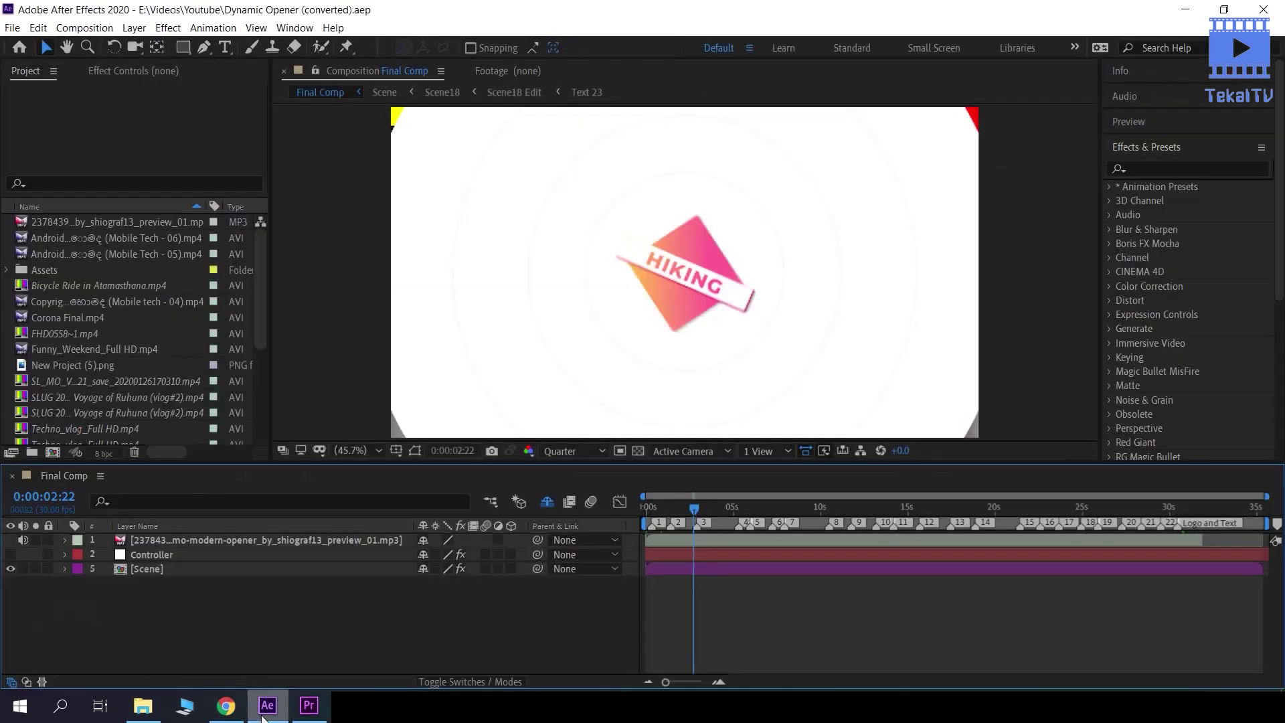
pyautogui.click(265, 711)
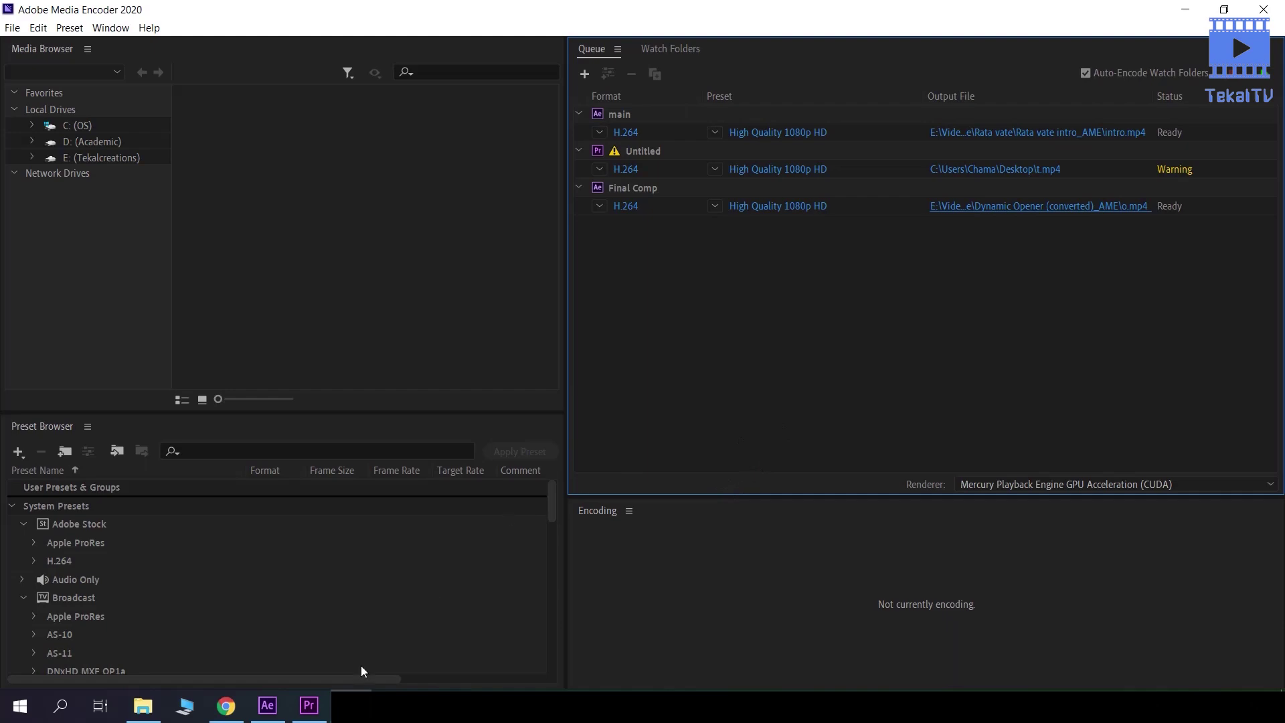
pyautogui.click(303, 719)
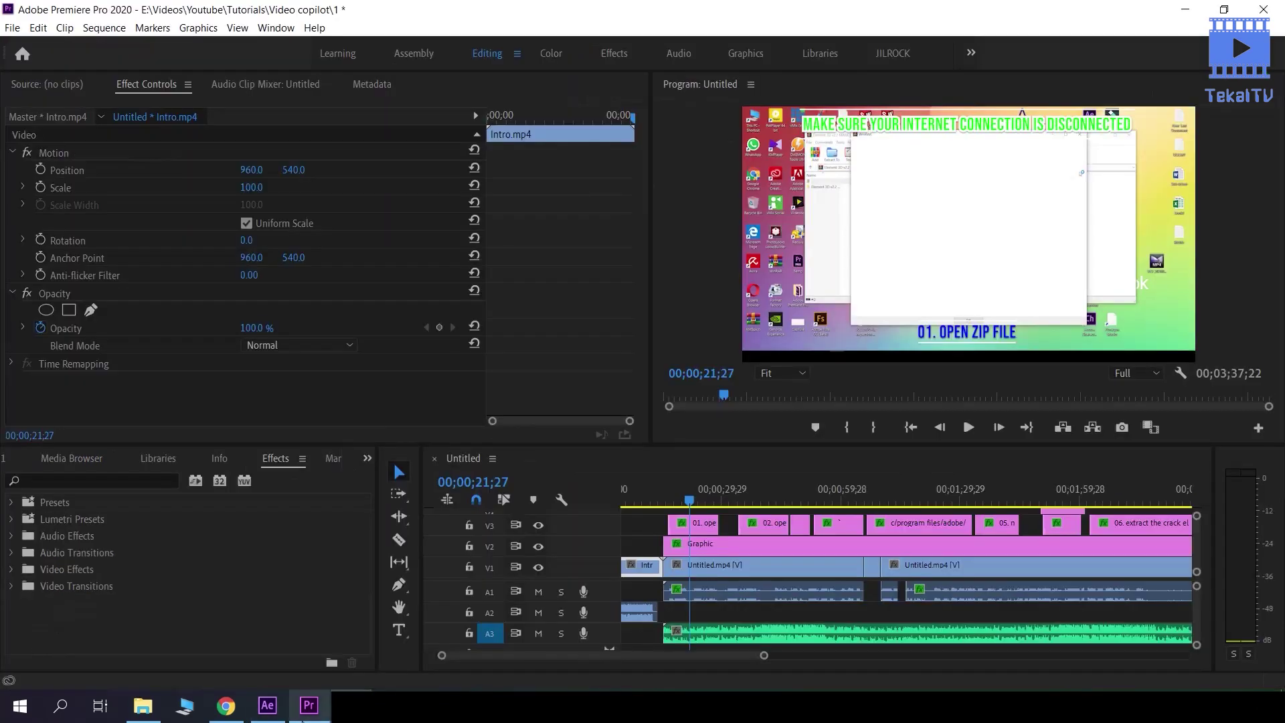
pyautogui.click(269, 720)
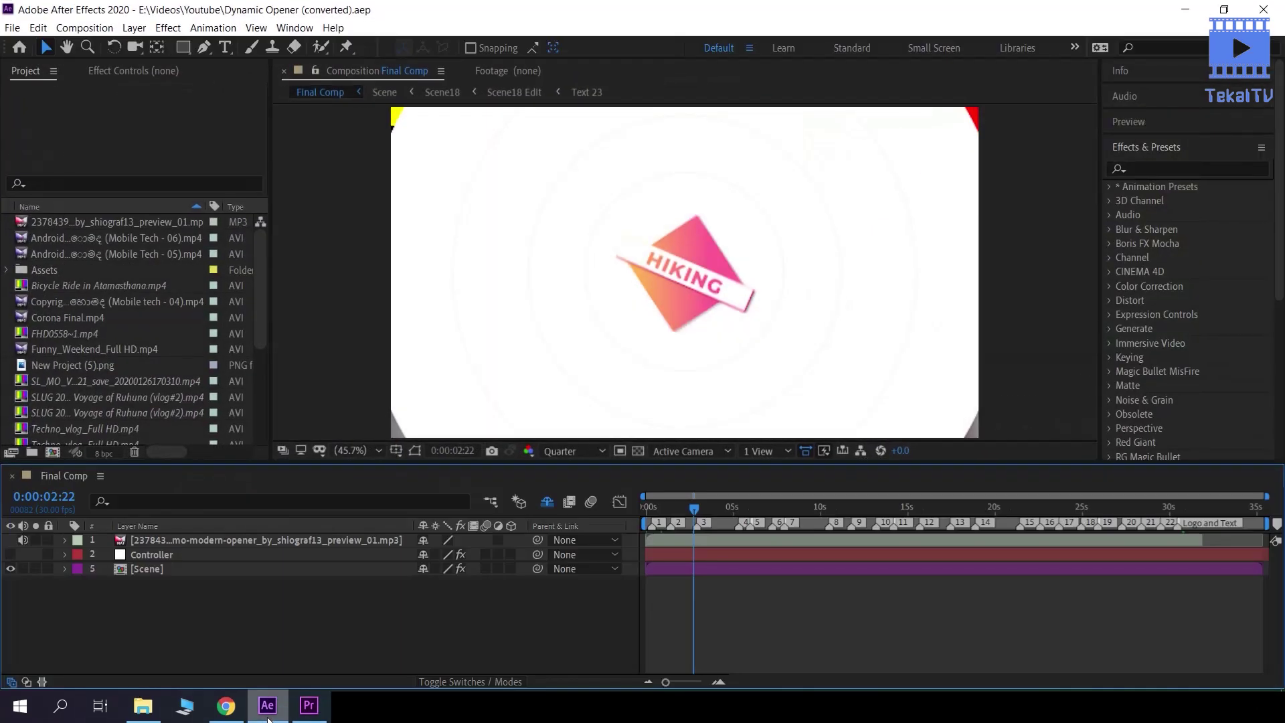
pyautogui.click(309, 717)
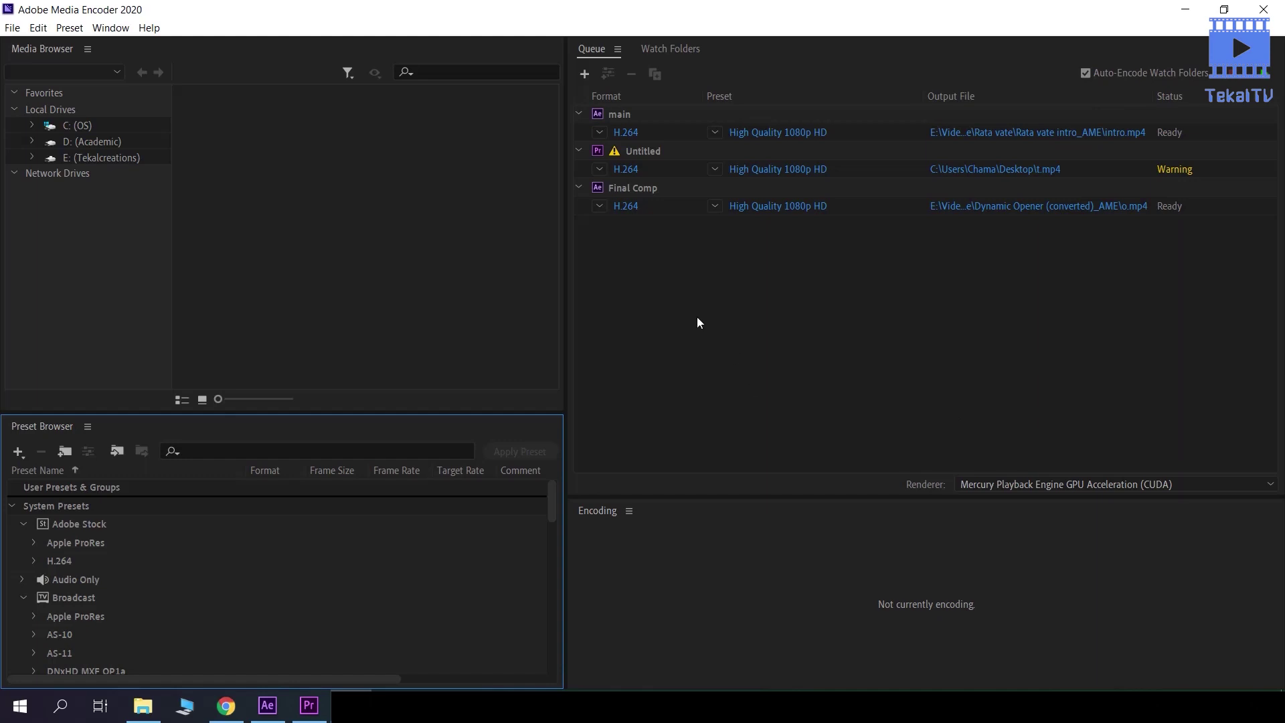
pyautogui.click(621, 343)
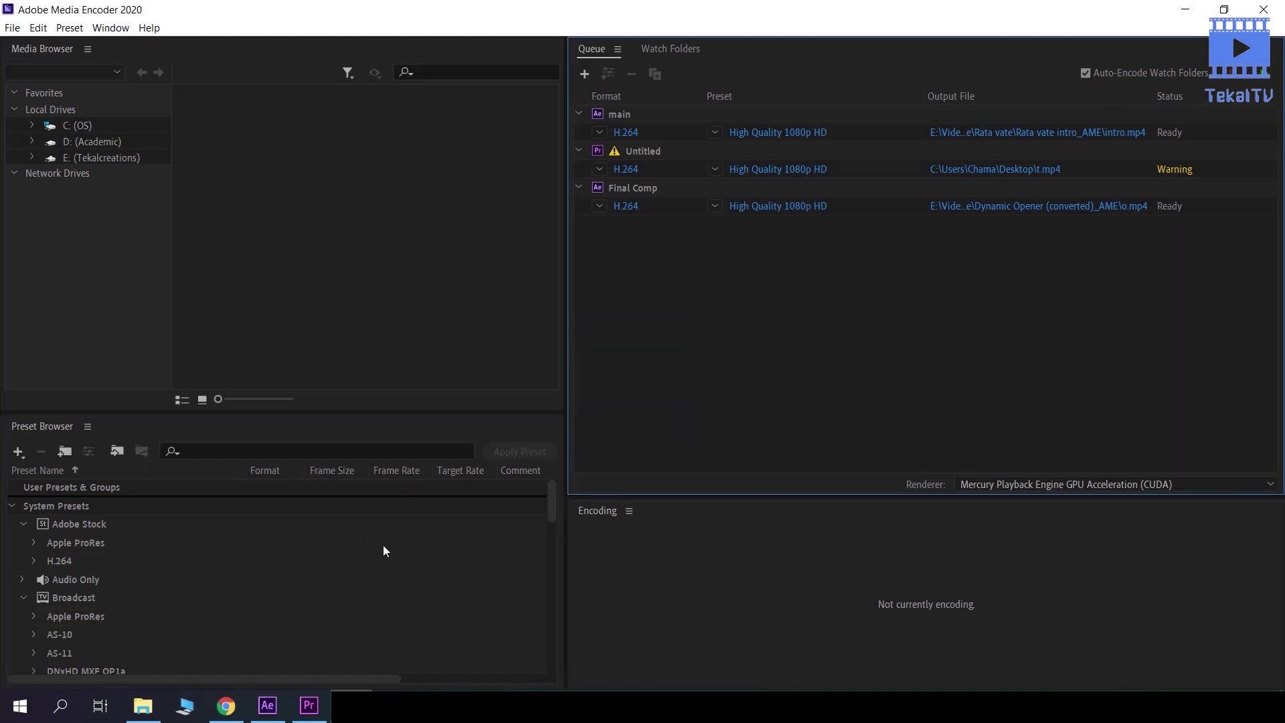
# Flip through After Effects and Premiere Pro, then return to the Media Encoder queue
pyautogui.click(267, 706)
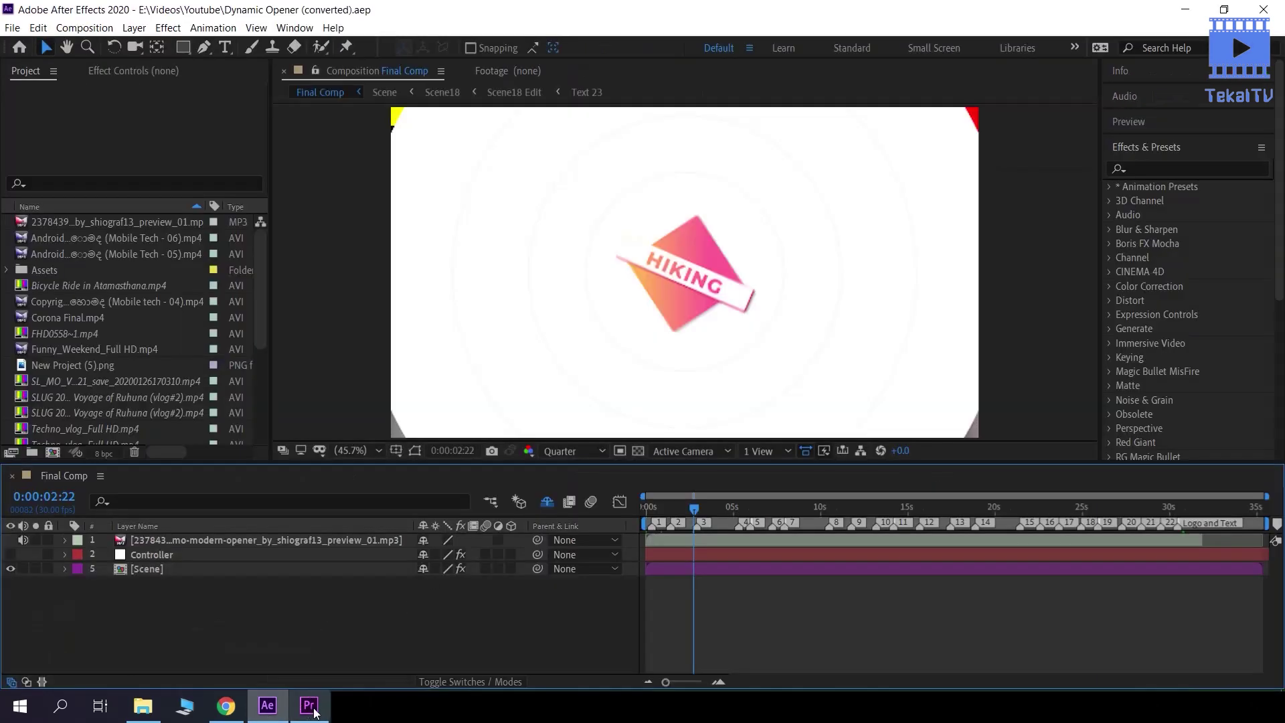
pyautogui.click(317, 712)
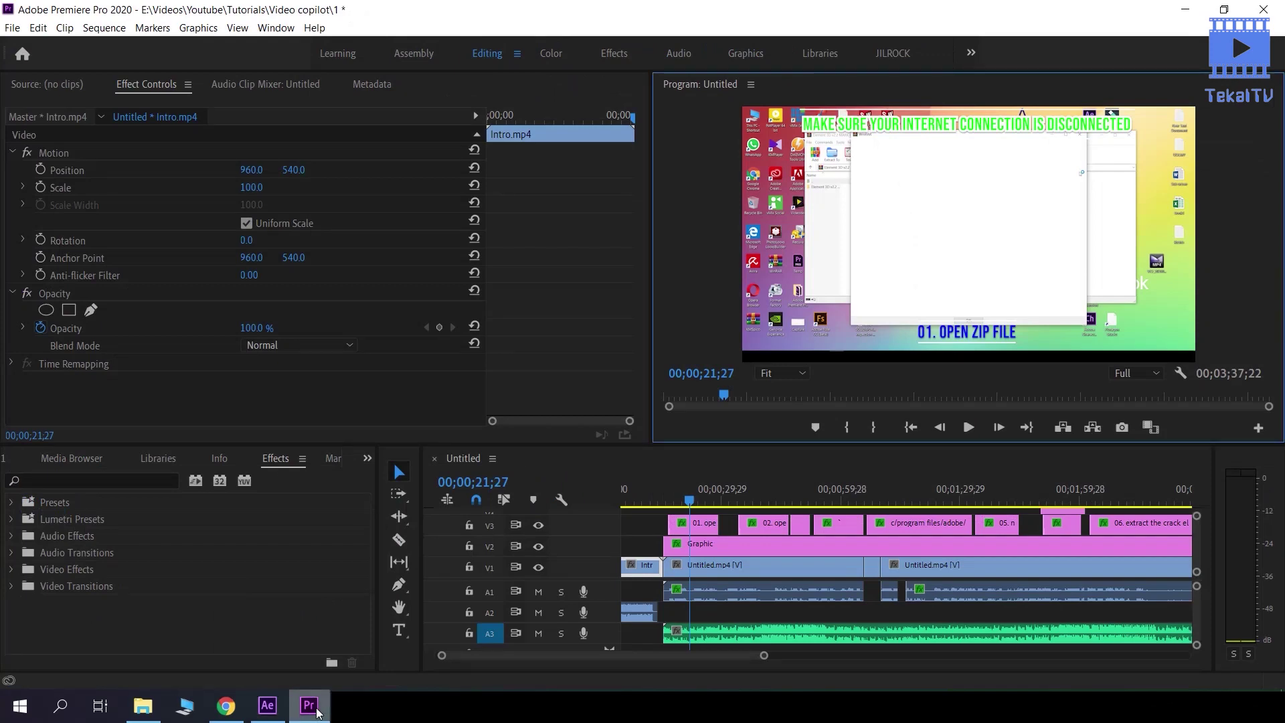
pyautogui.click(318, 712)
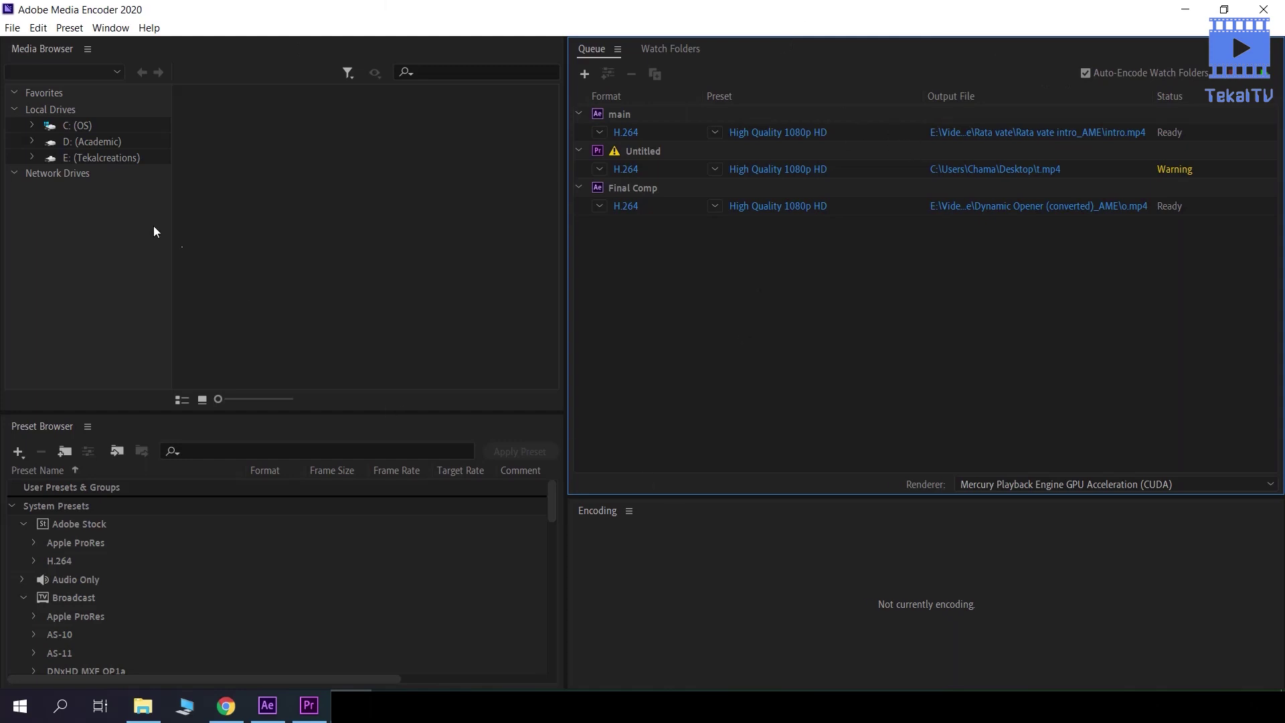
# View Media Encoder's Memory preferences (8 GB installed, 2 GB reserved, 6 GB shared), then bring Premiere Pro forward
pyautogui.click(38, 27)
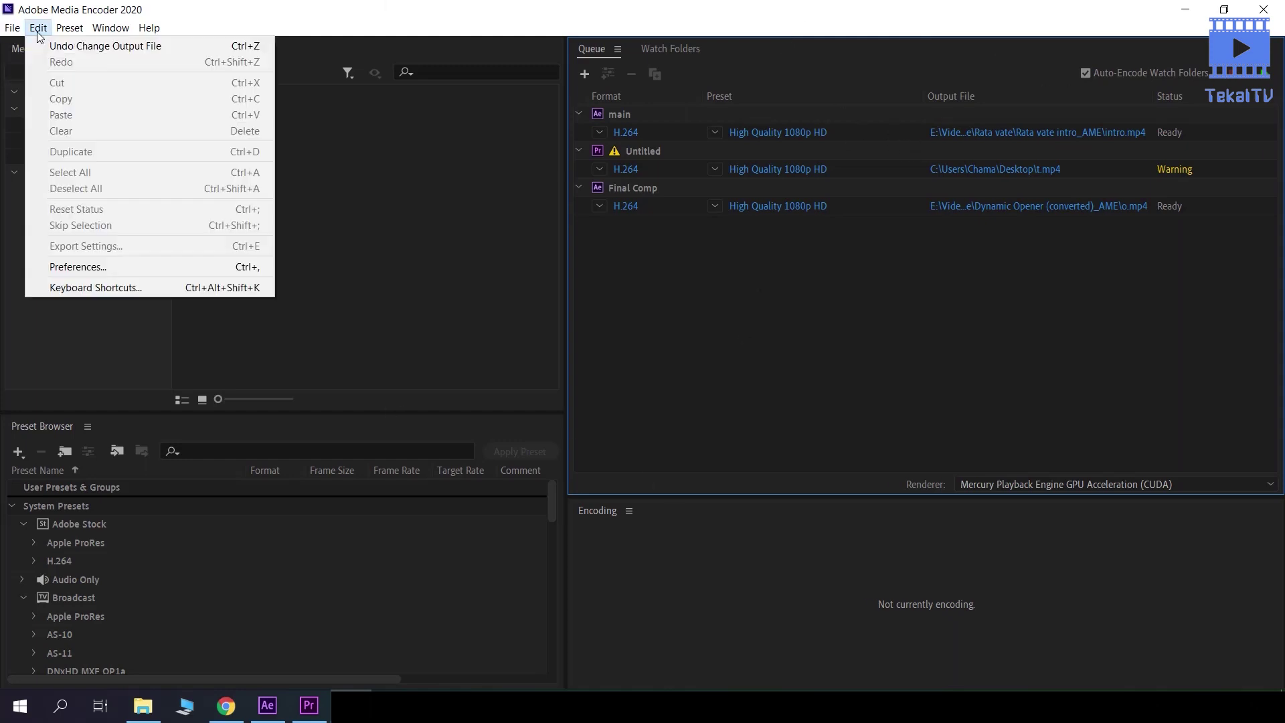
pyautogui.click(98, 272)
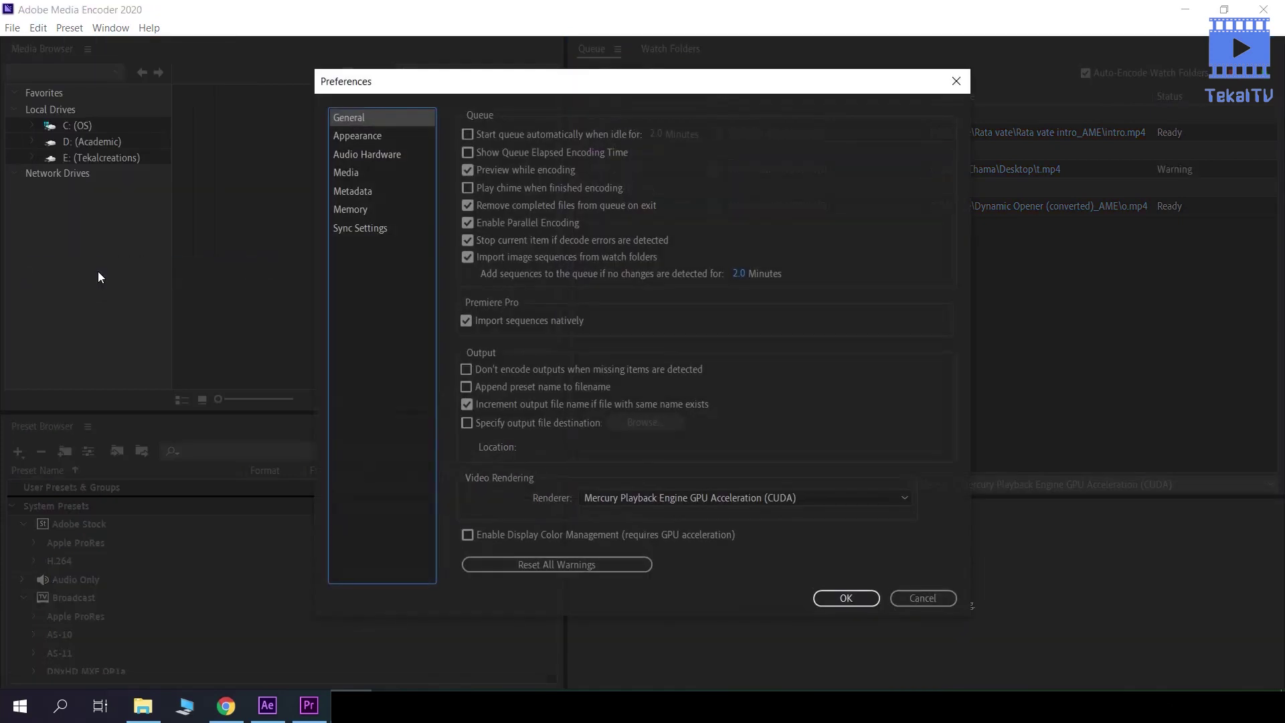
pyautogui.click(361, 212)
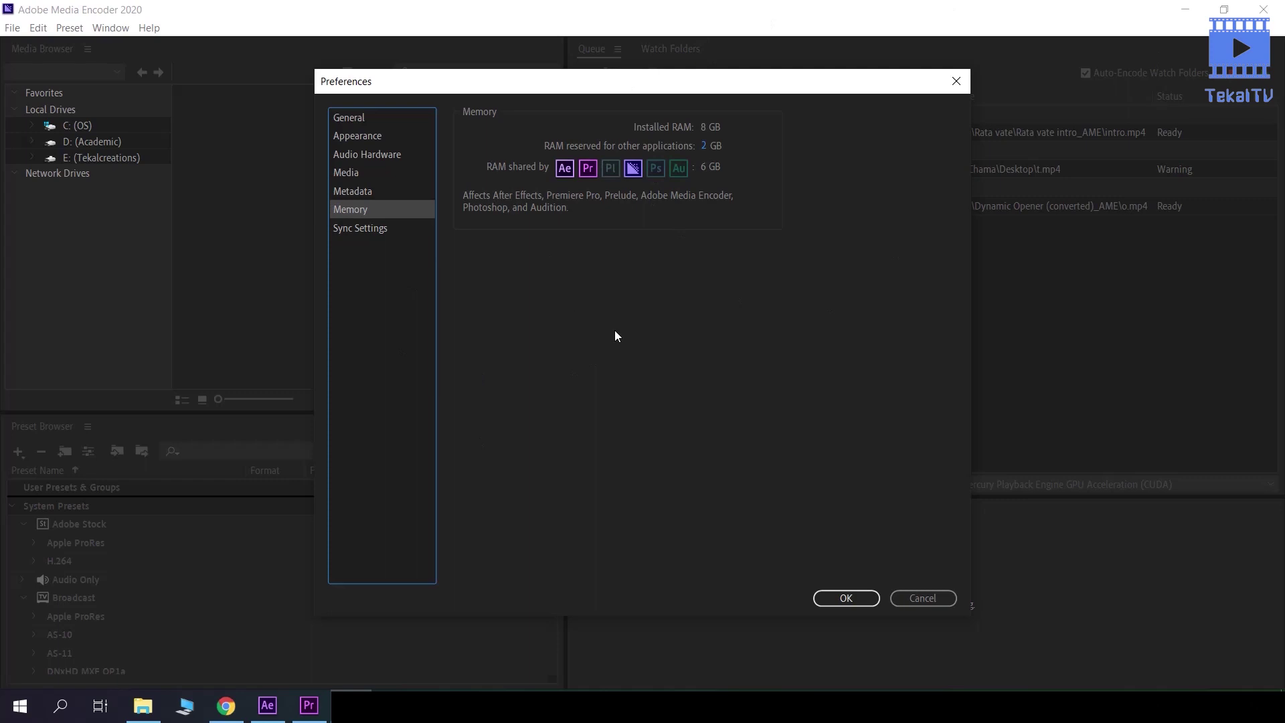
pyautogui.click(309, 705)
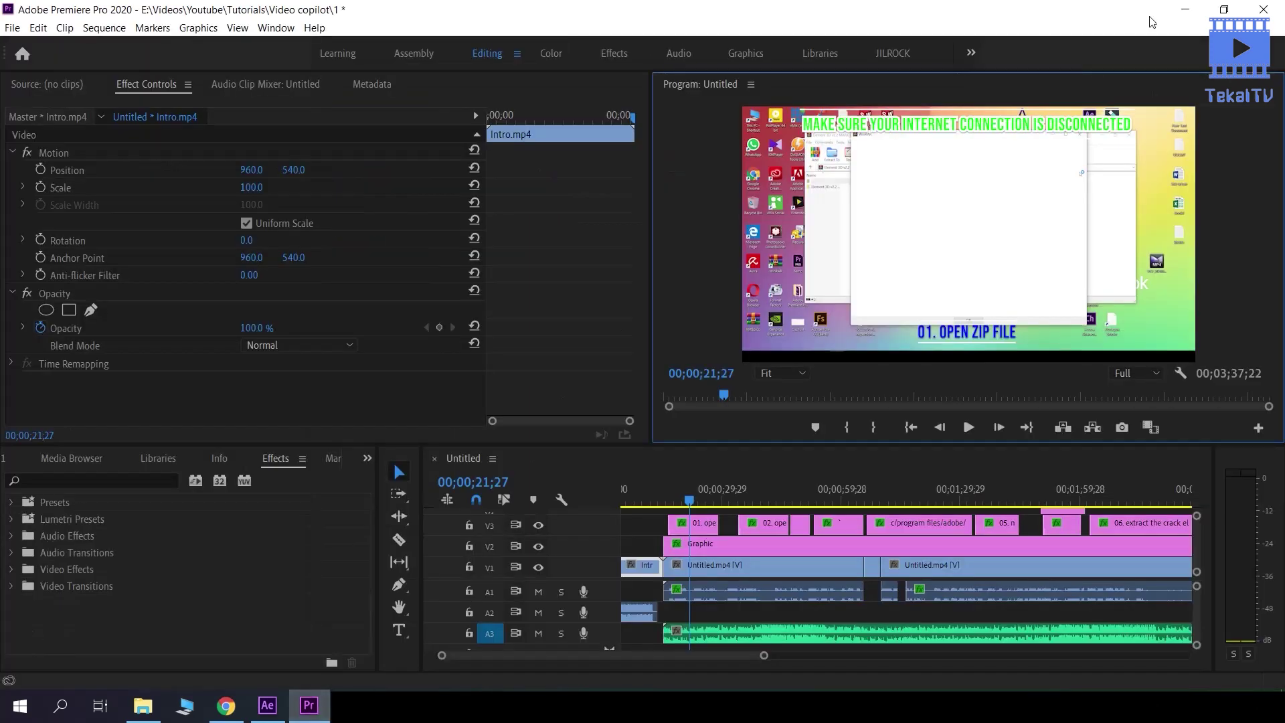
# Quit Premiere Pro without saving changes to 1.prproj
pyautogui.click(1279, 6)
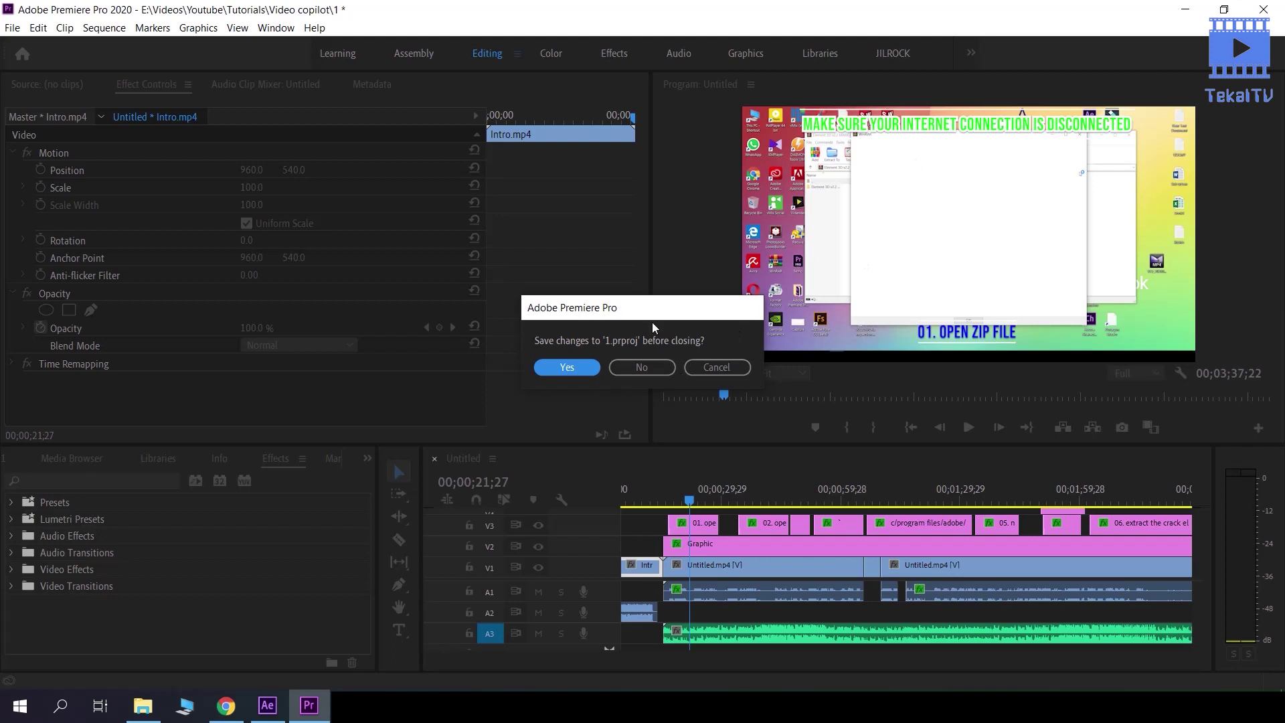
pyautogui.click(637, 362)
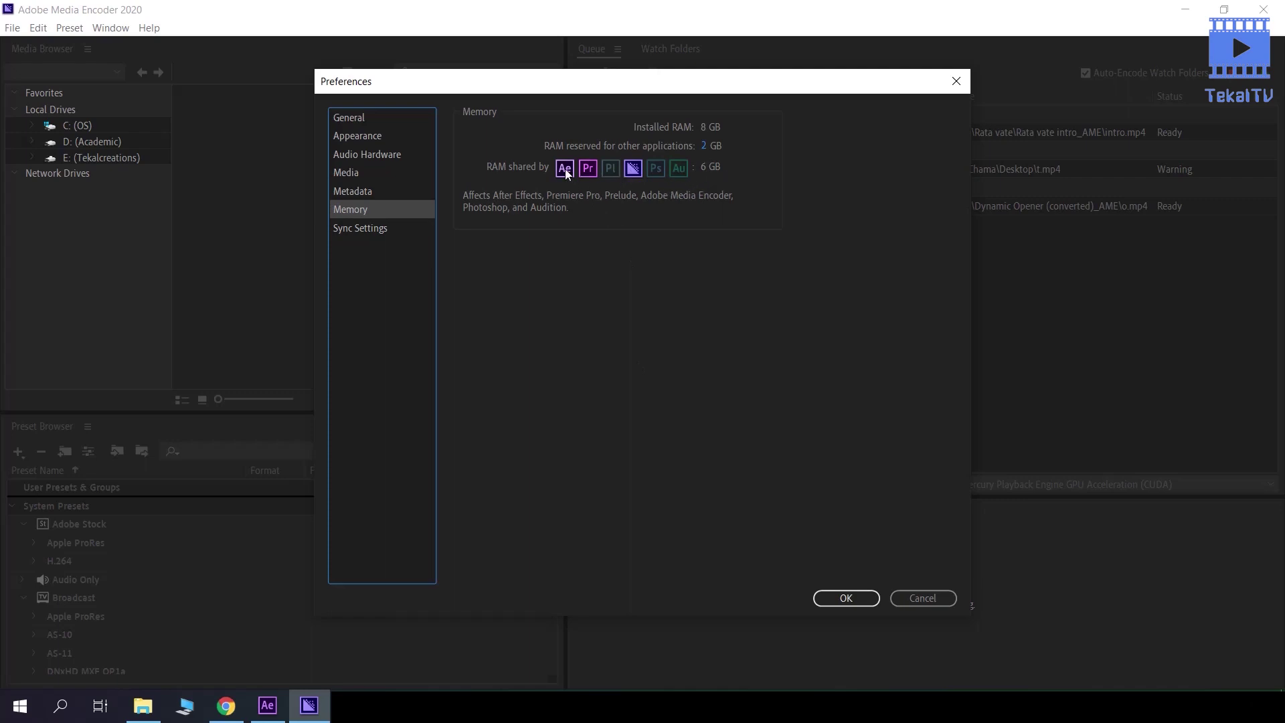
# Reopen Memory preferences, scrub RAM reserved for other applications to 1.5 GB, and close Preferences
pyautogui.click(268, 705)
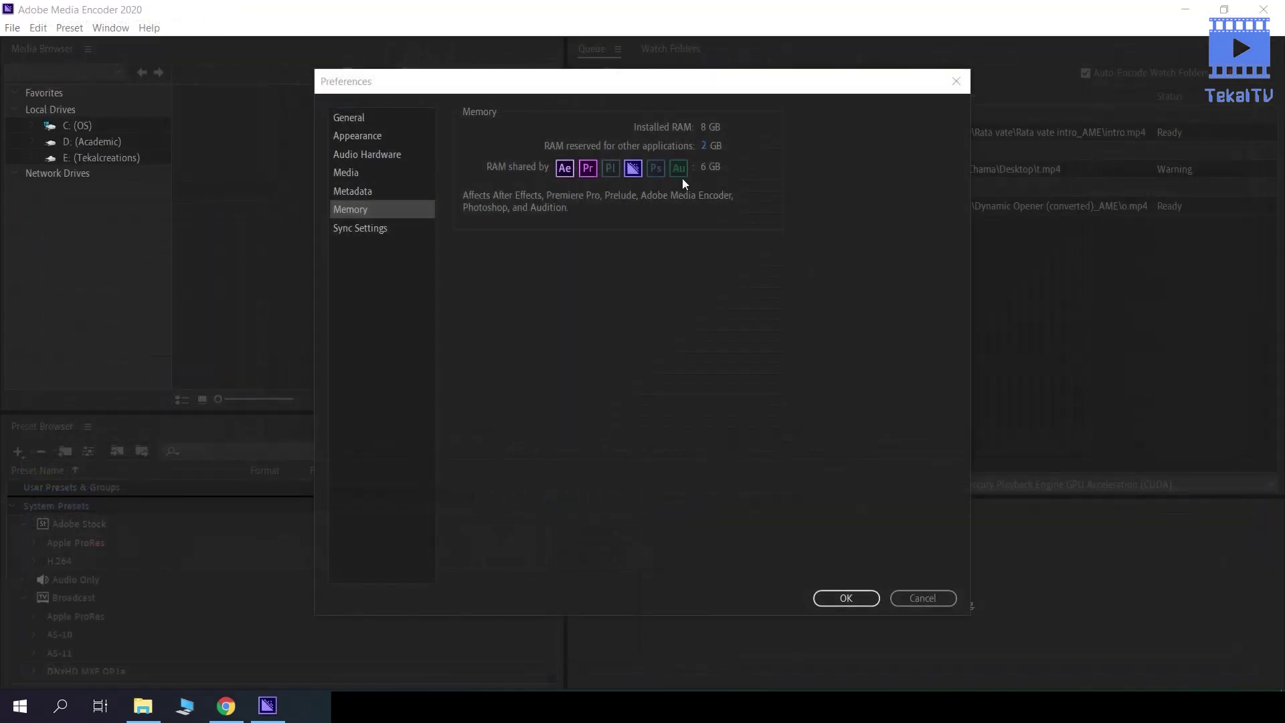
pyautogui.click(910, 604)
pyautogui.click(38, 28)
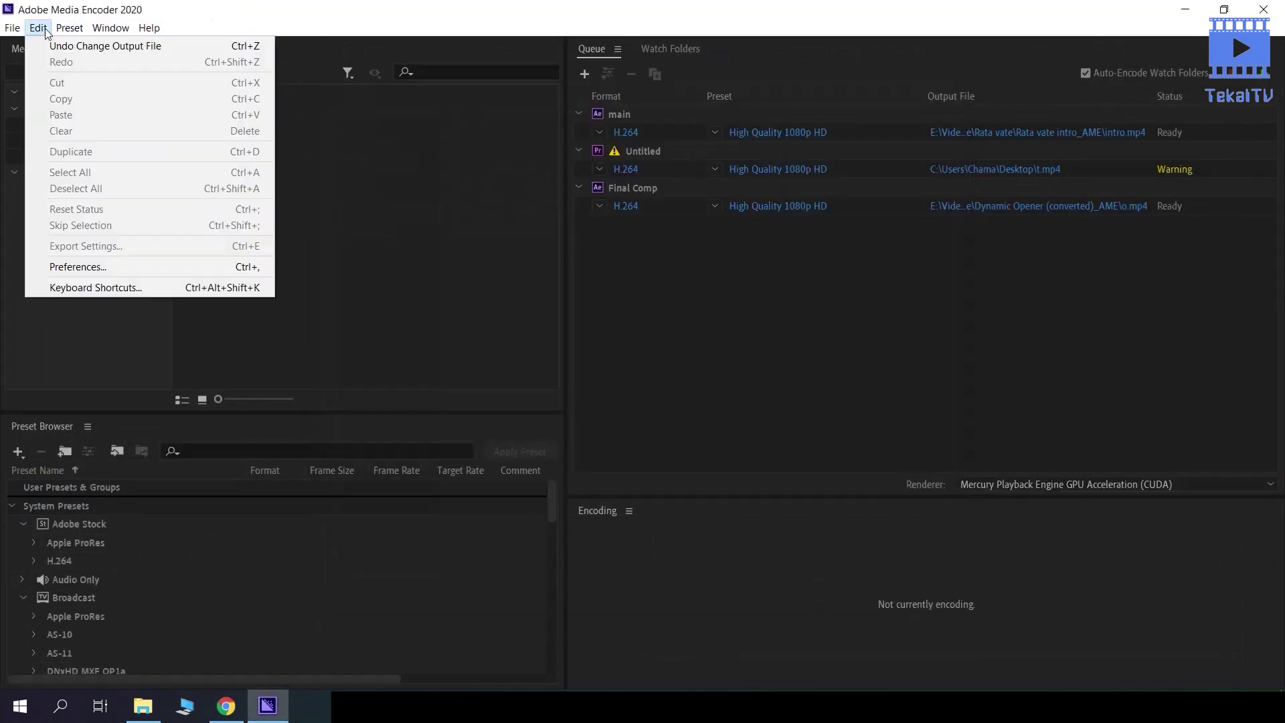
pyautogui.click(78, 268)
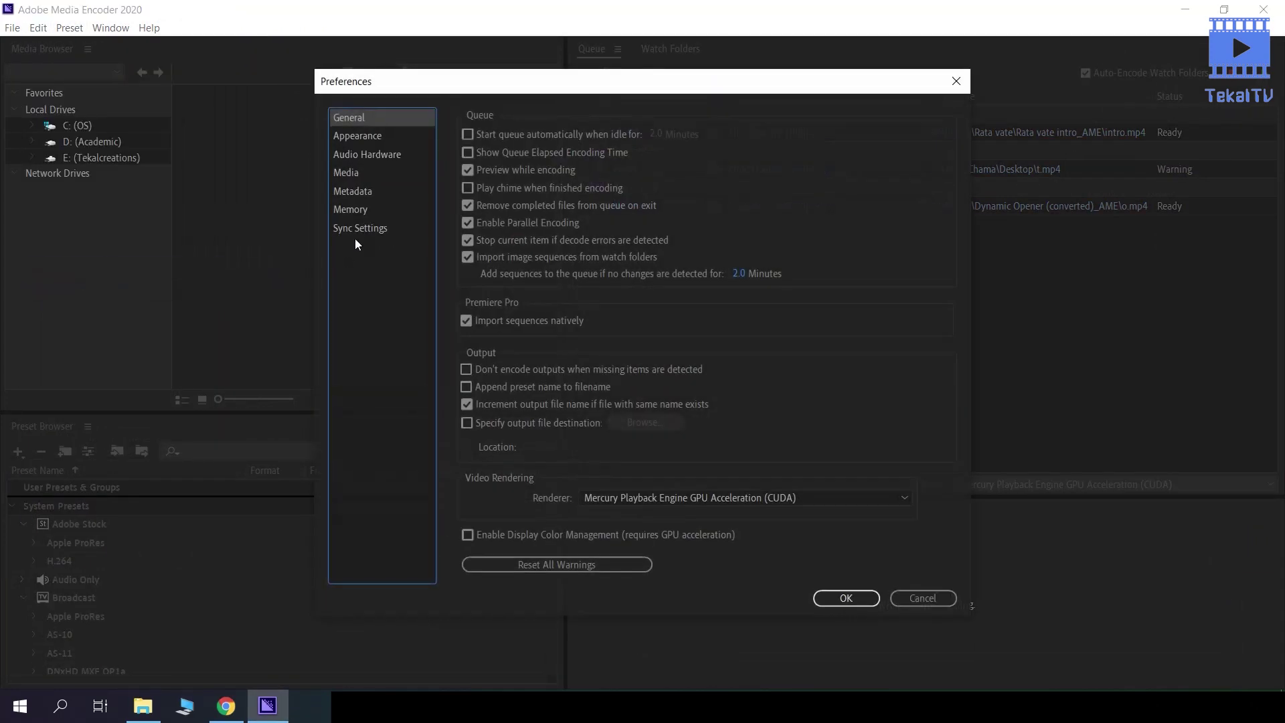
pyautogui.click(347, 210)
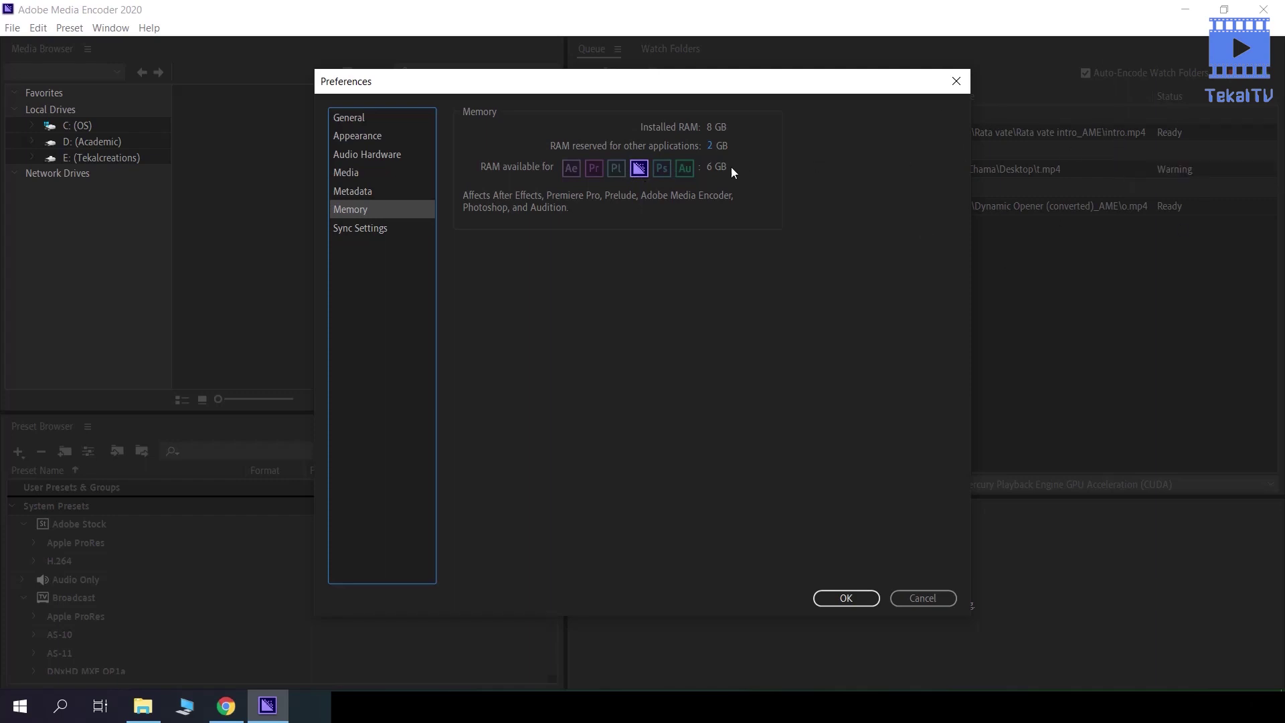
pyautogui.moveTo(711, 149); pyautogui.dragTo(658, 150)
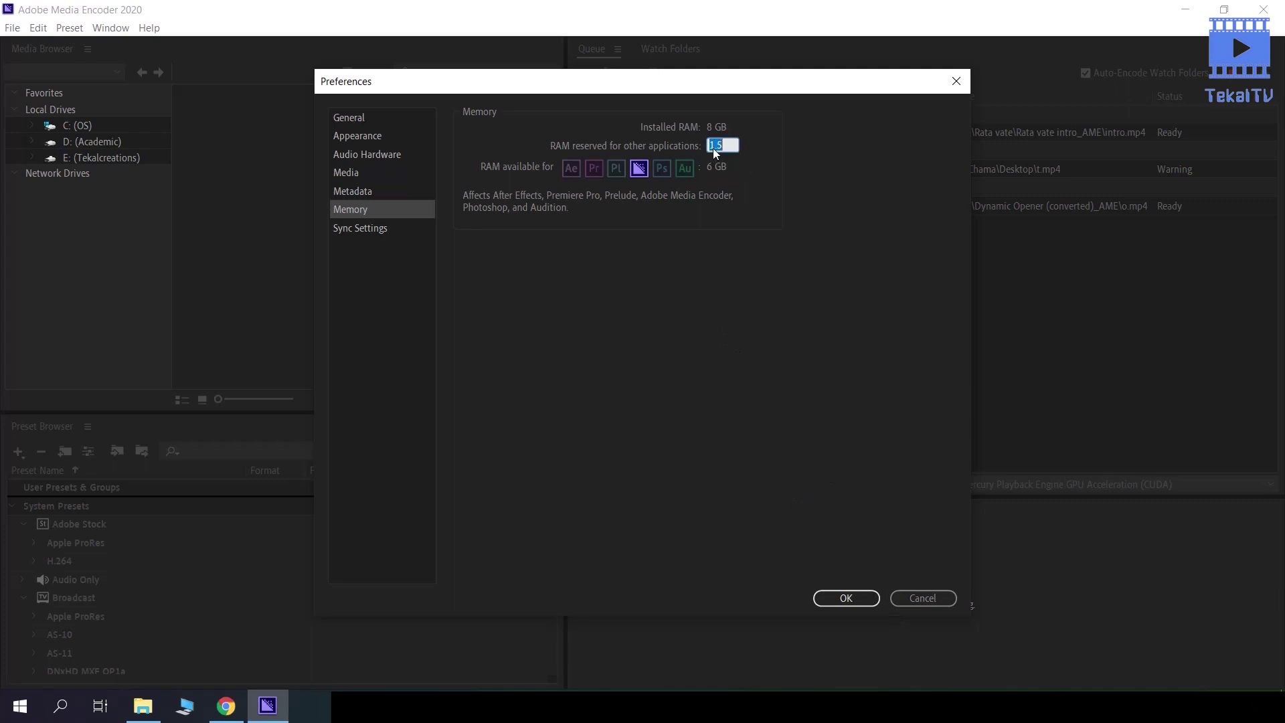
pyautogui.click(930, 472)
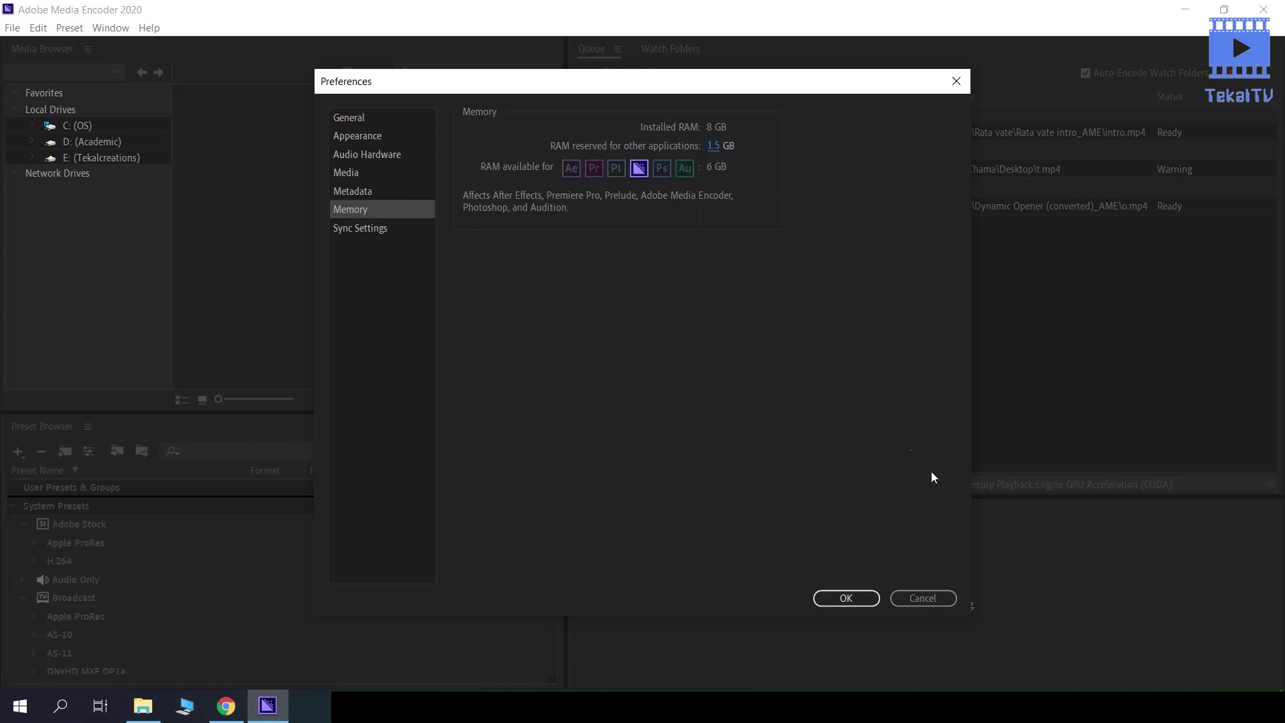
pyautogui.click(928, 598)
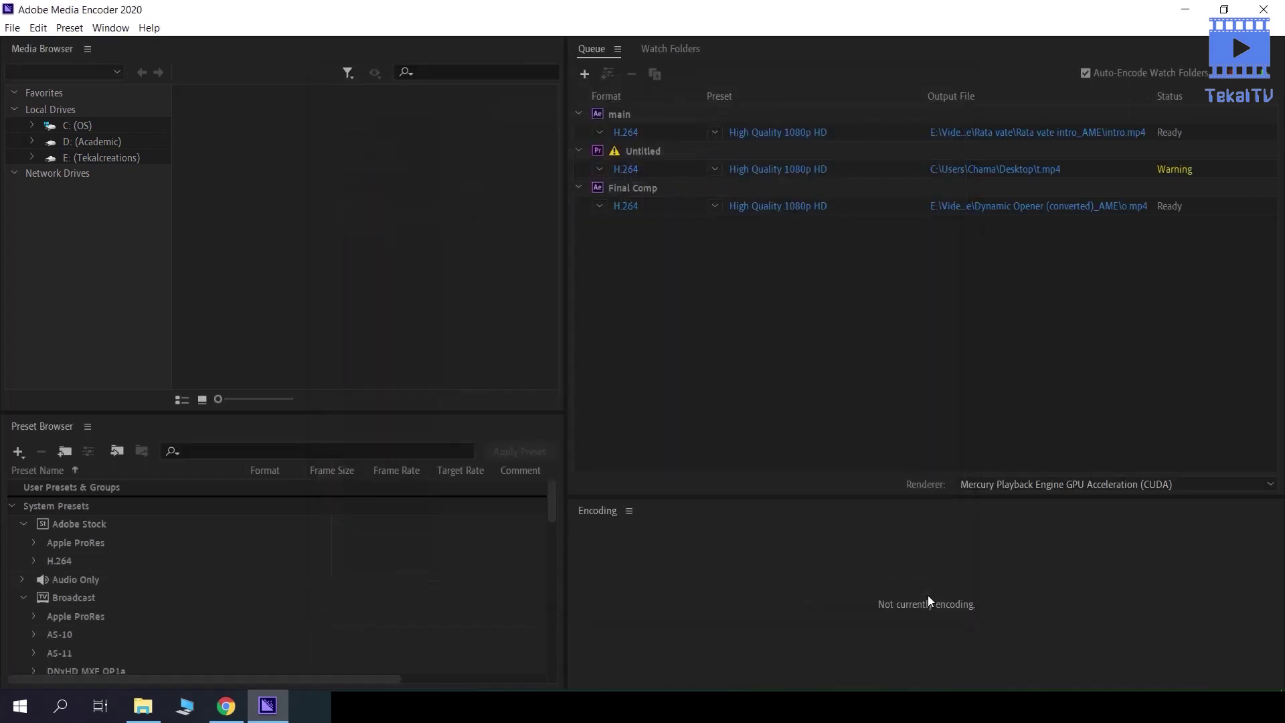
# Glance at the TekalTV vlogs YouTube page, then minimise Chrome to reveal the Media Encoder queue
pyautogui.click(257, 716)
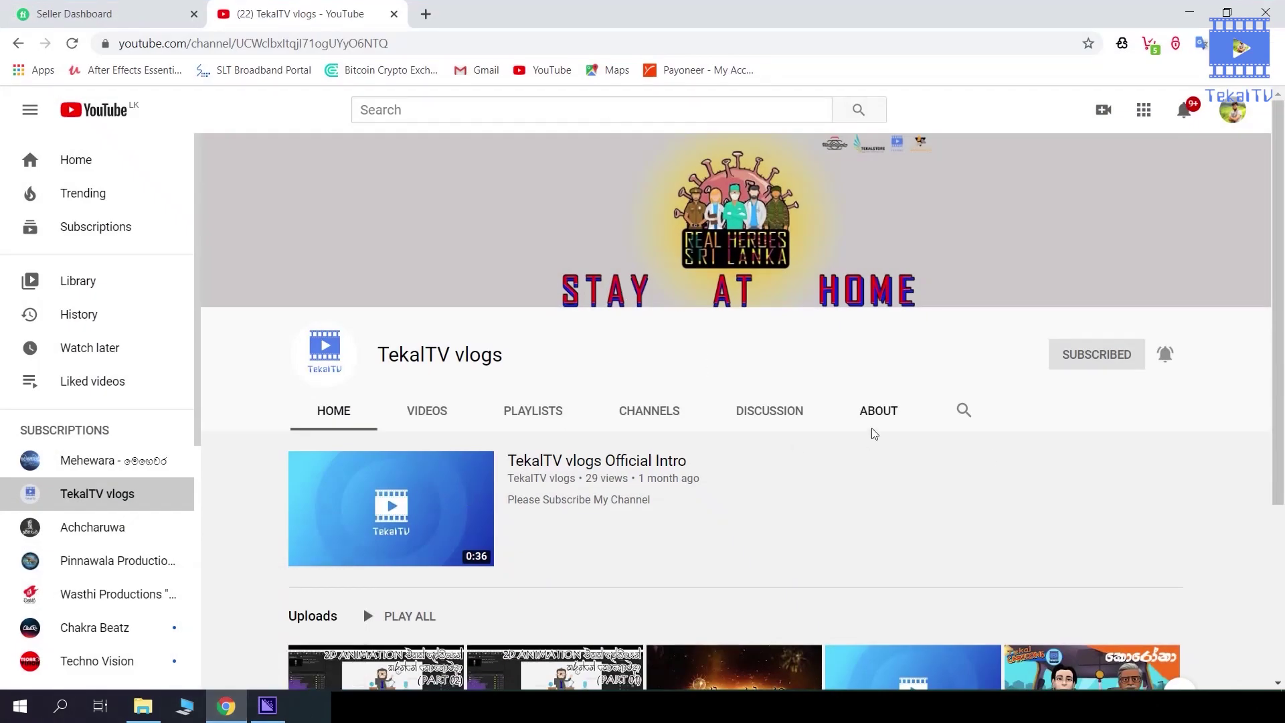
pyautogui.scroll(-4, 872, 432)
pyautogui.scroll(4, 872, 432)
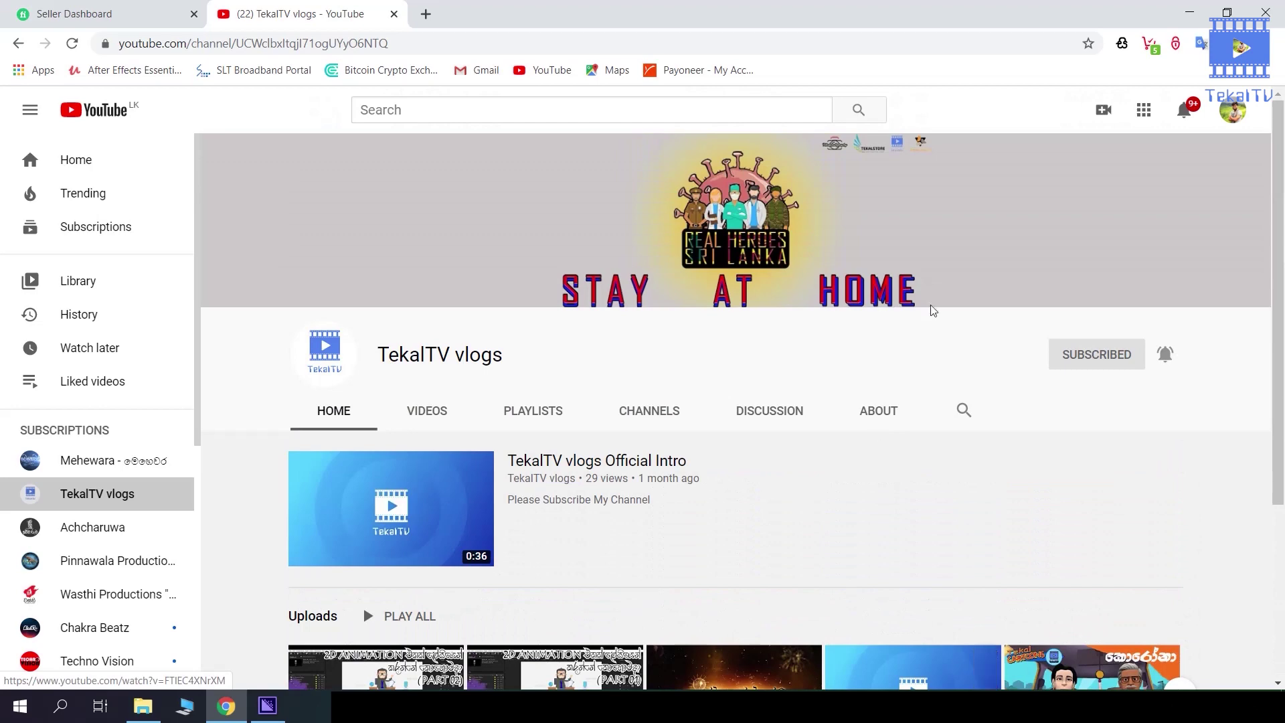
pyautogui.click(1187, 10)
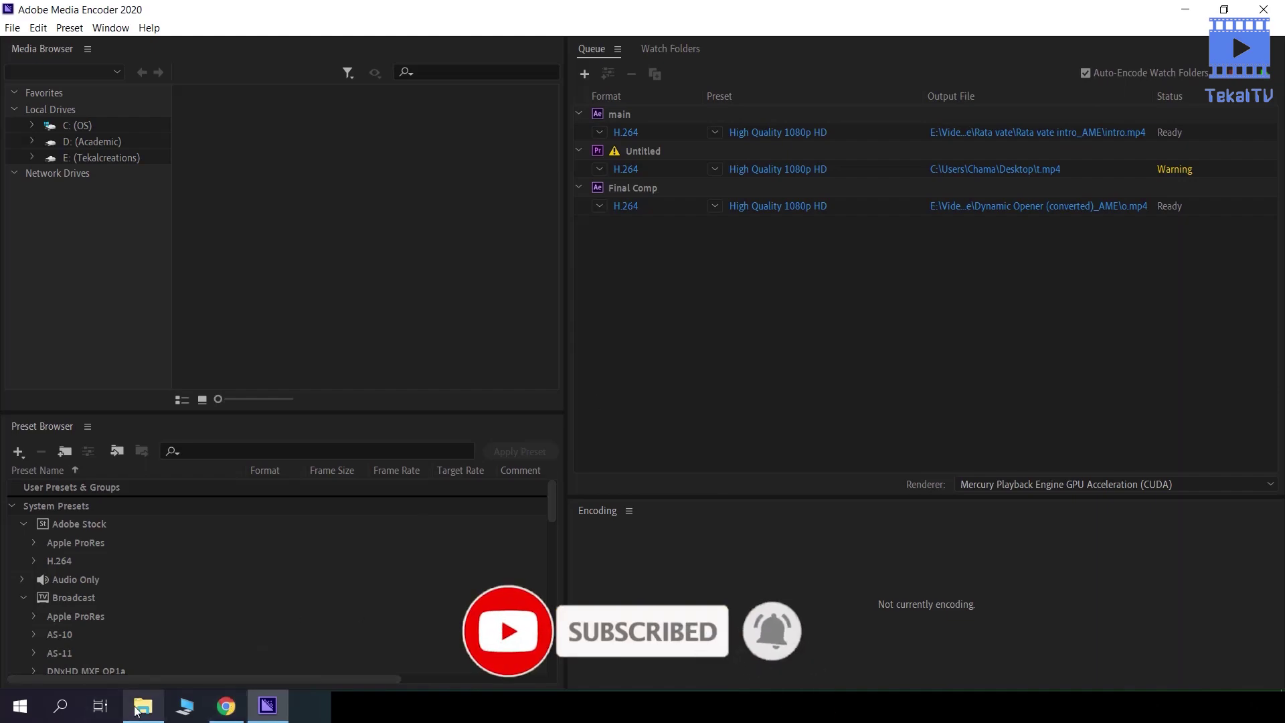
pyautogui.click(227, 707)
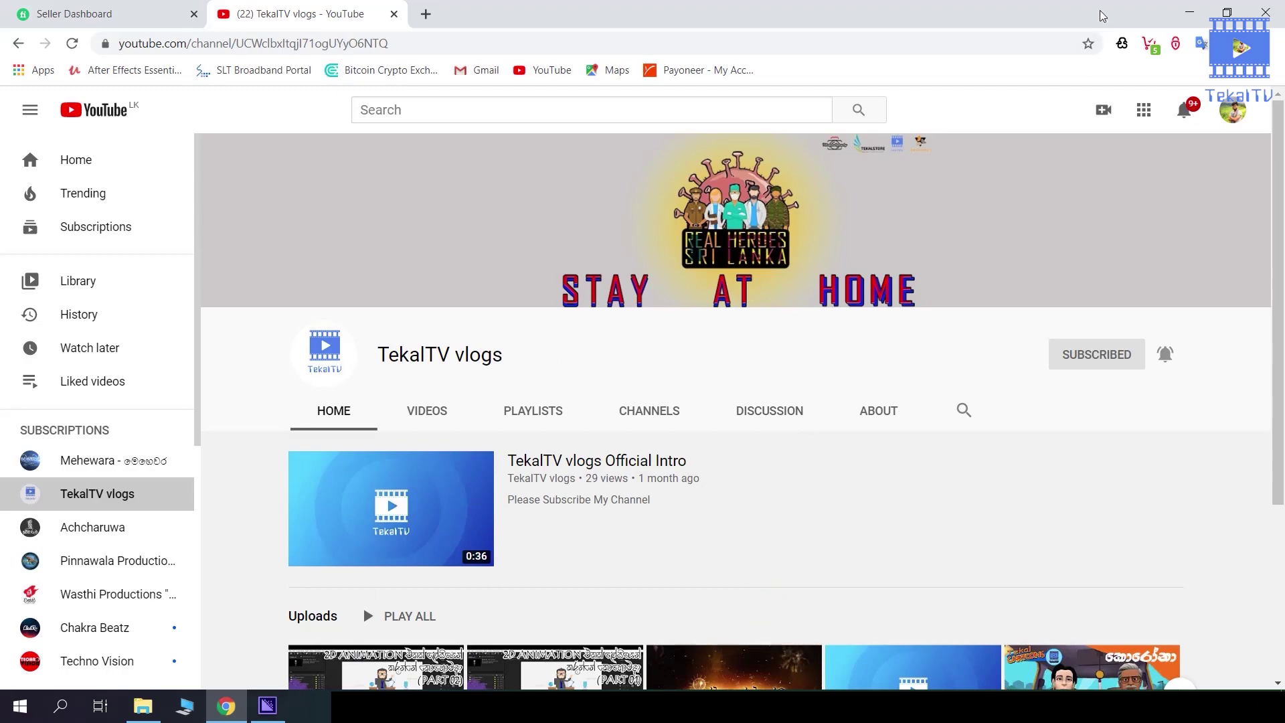
pyautogui.click(1190, 12)
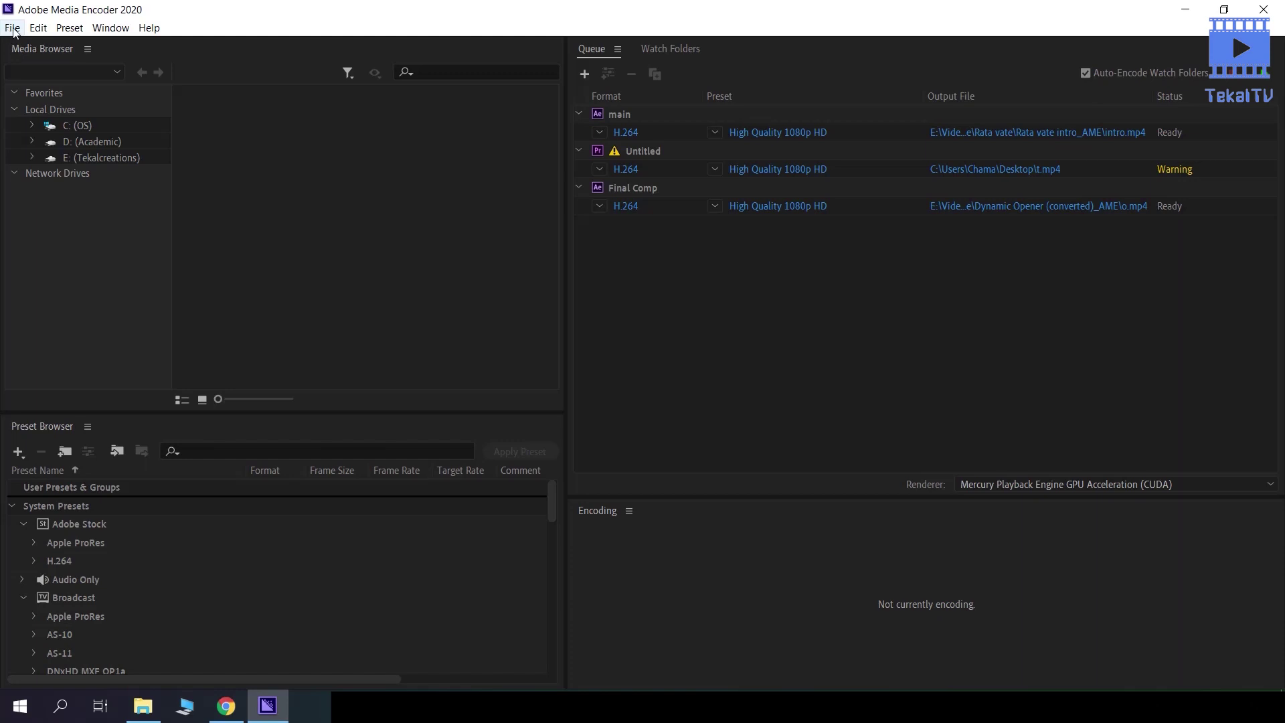
pyautogui.click(38, 28)
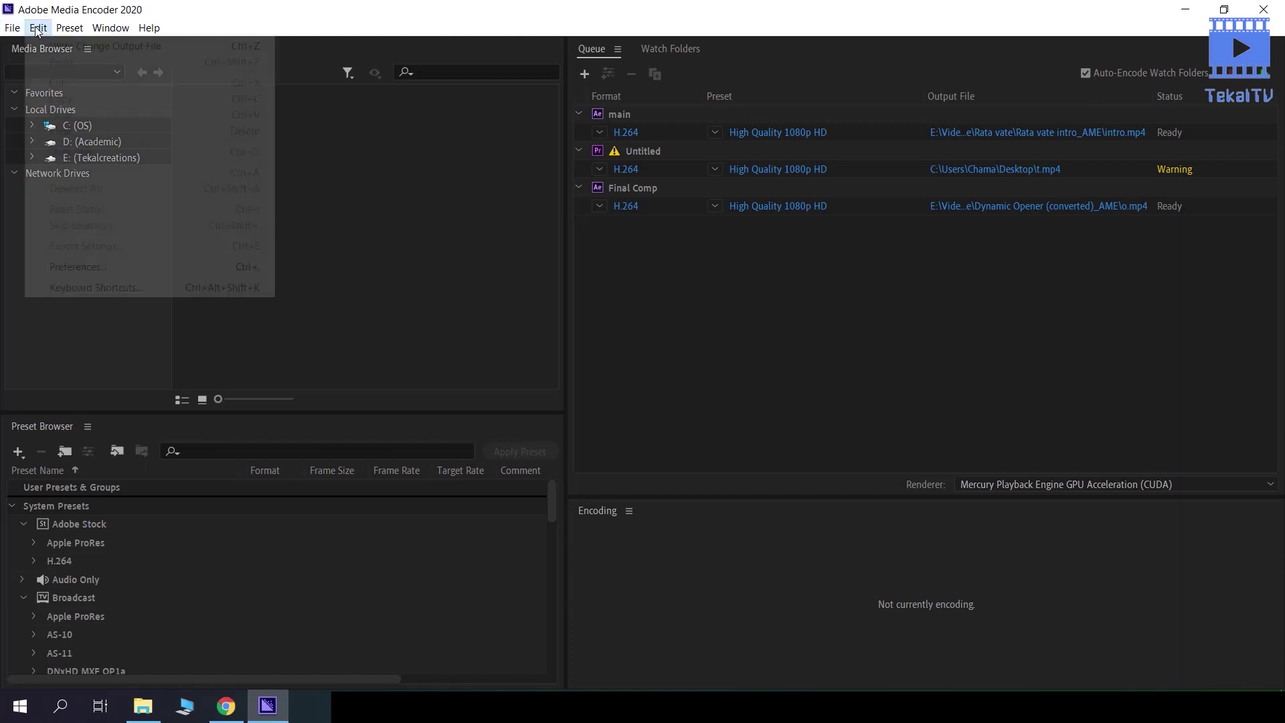
pyautogui.click(113, 270)
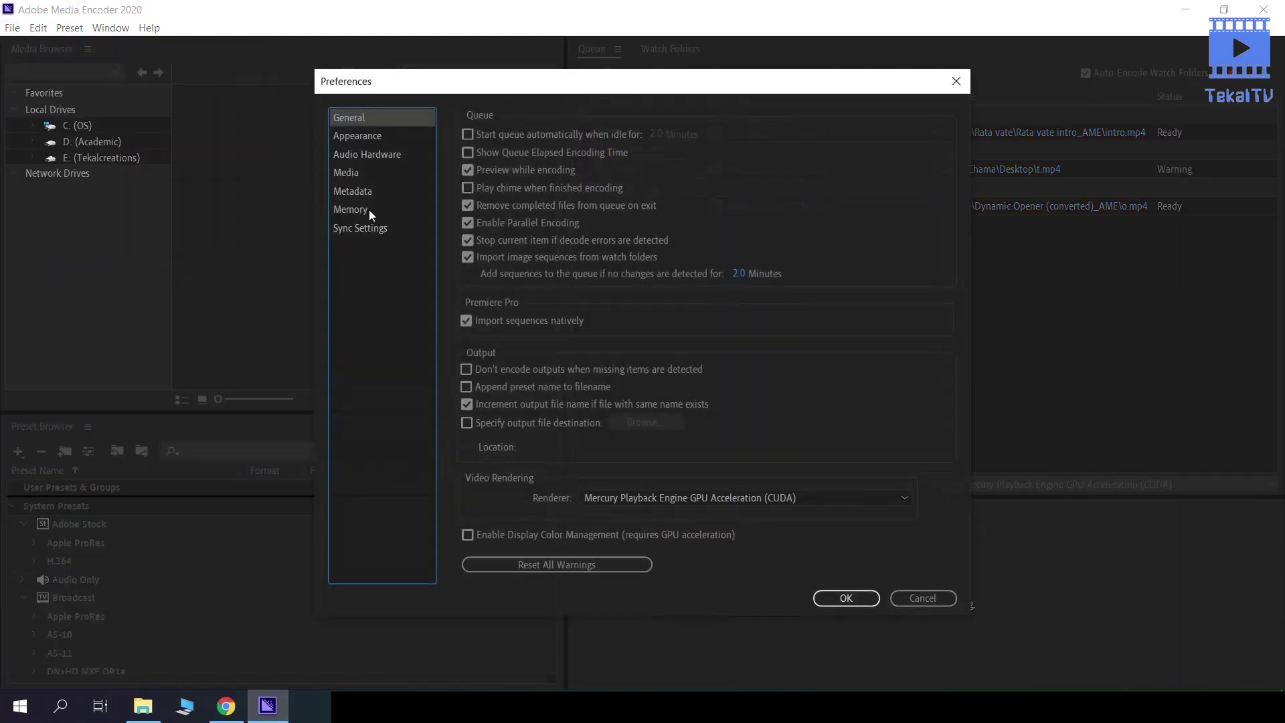
pyautogui.click(368, 210)
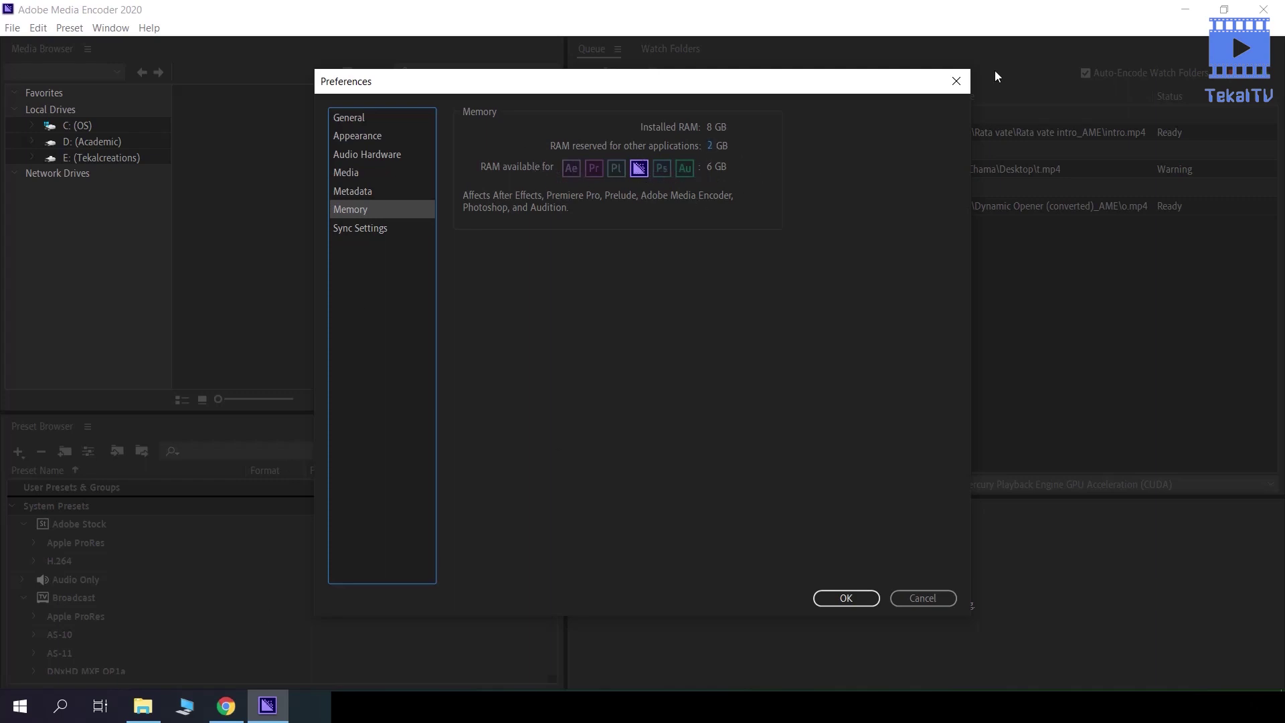
pyautogui.click(956, 81)
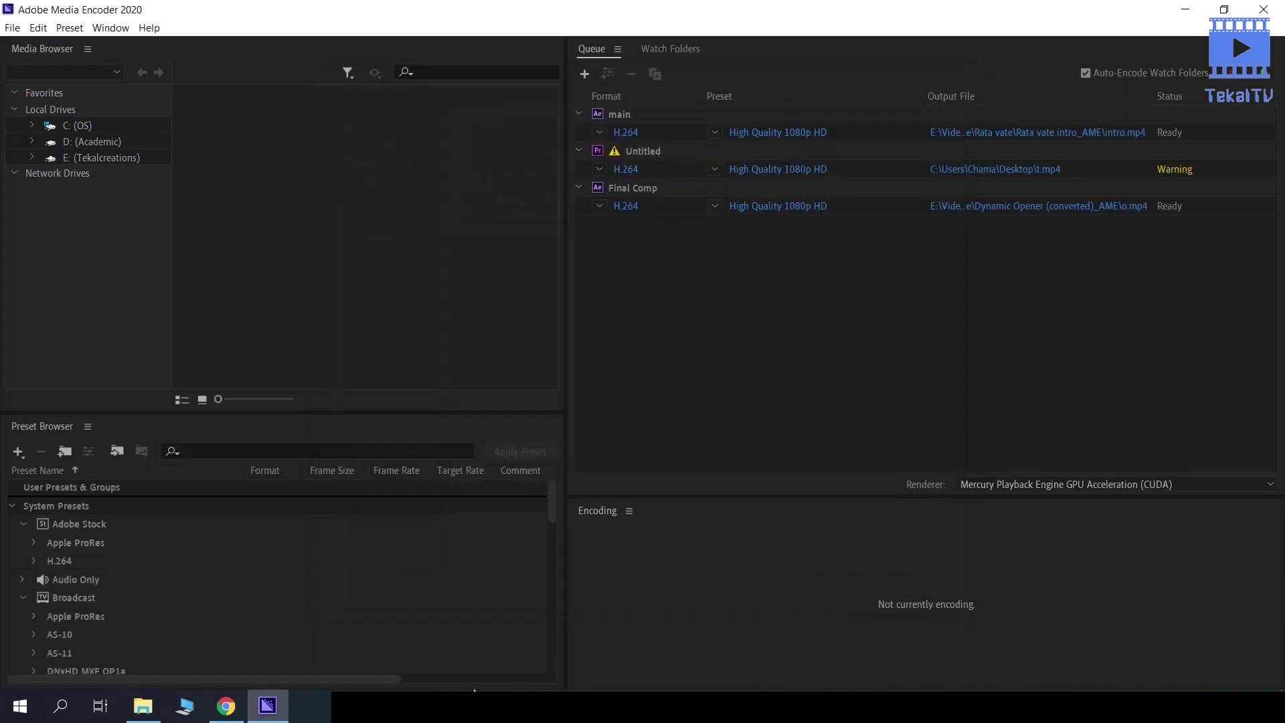
pyautogui.click(226, 706)
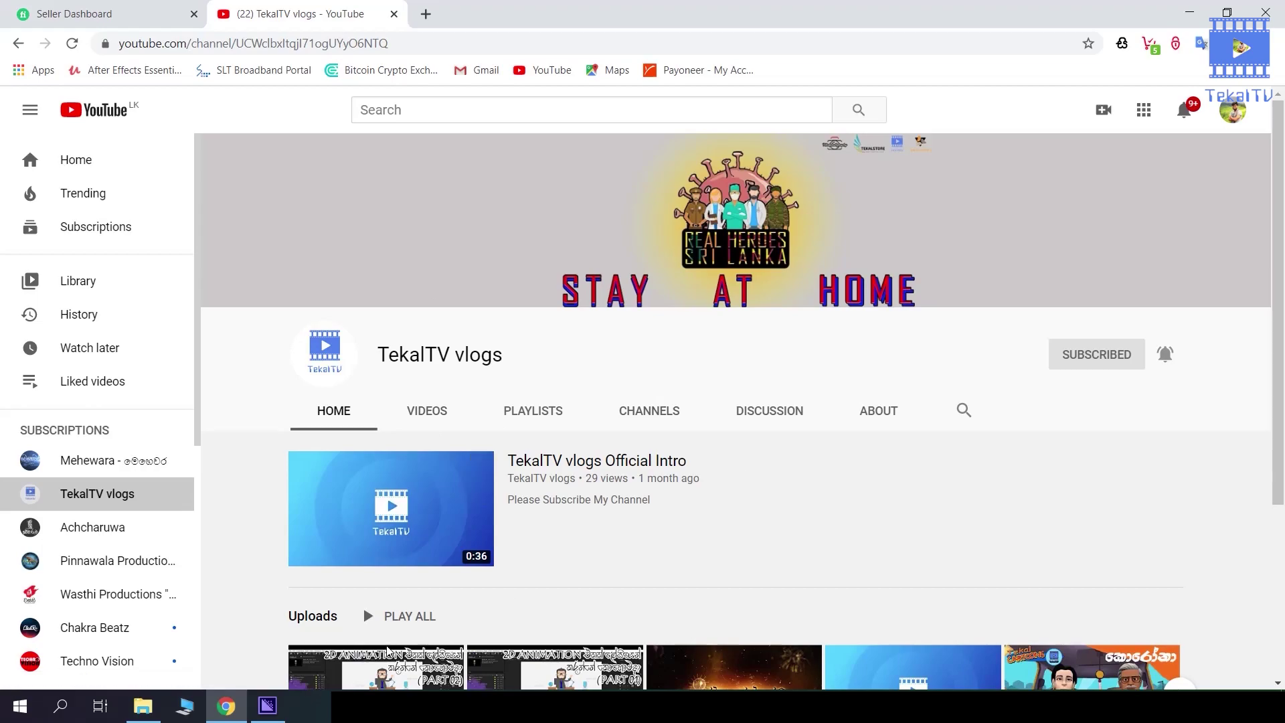
pyautogui.click(267, 707)
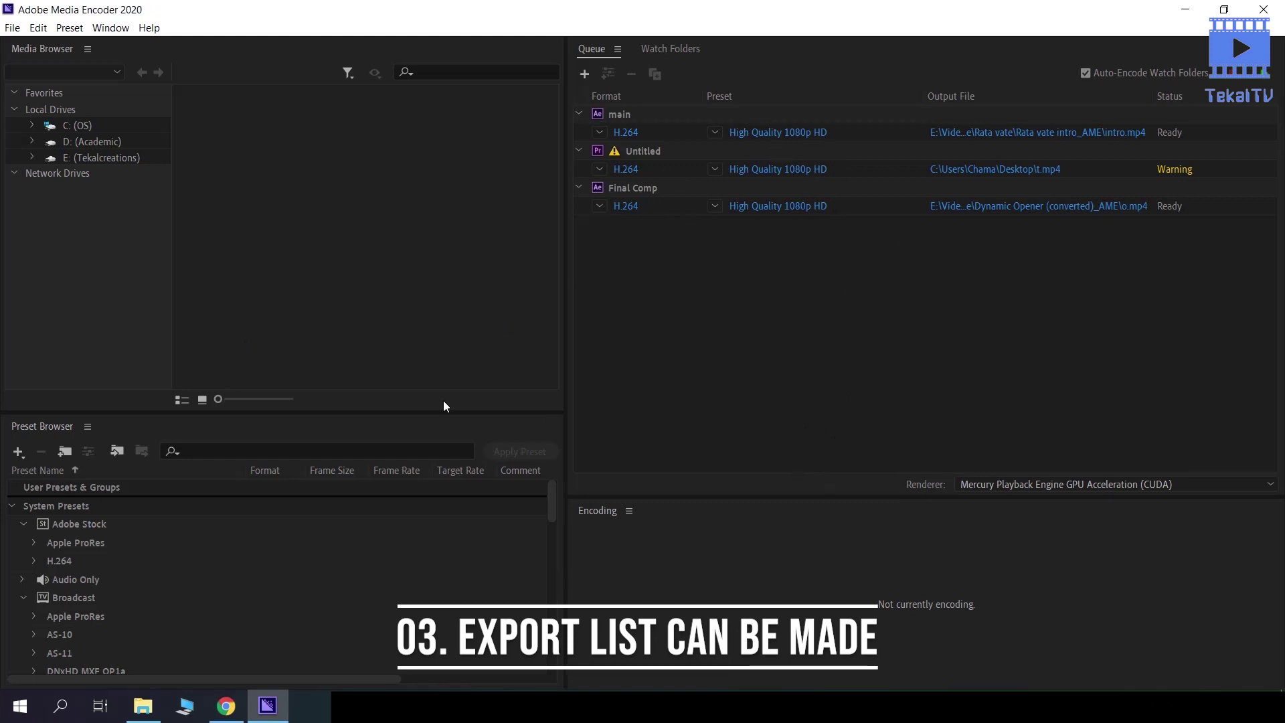
# Reopen Media Encoder's Memory preferences and close them again
pyautogui.click(48, 31)
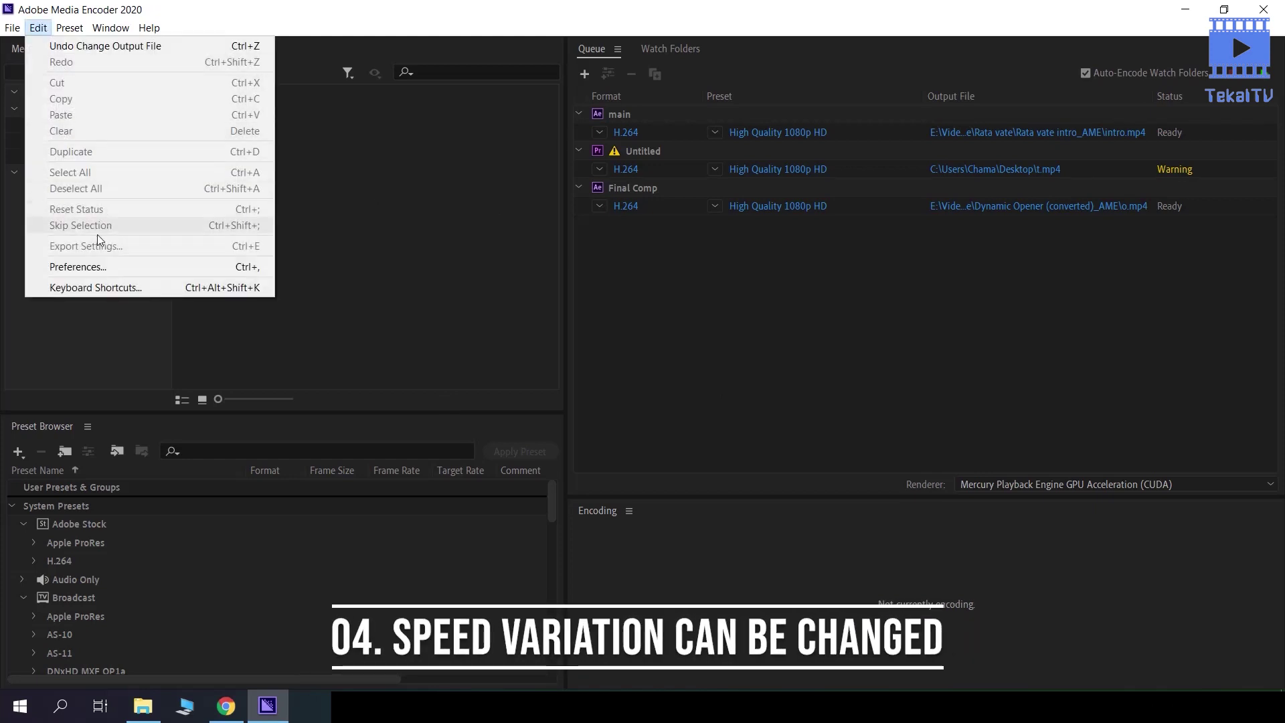
pyautogui.click(88, 271)
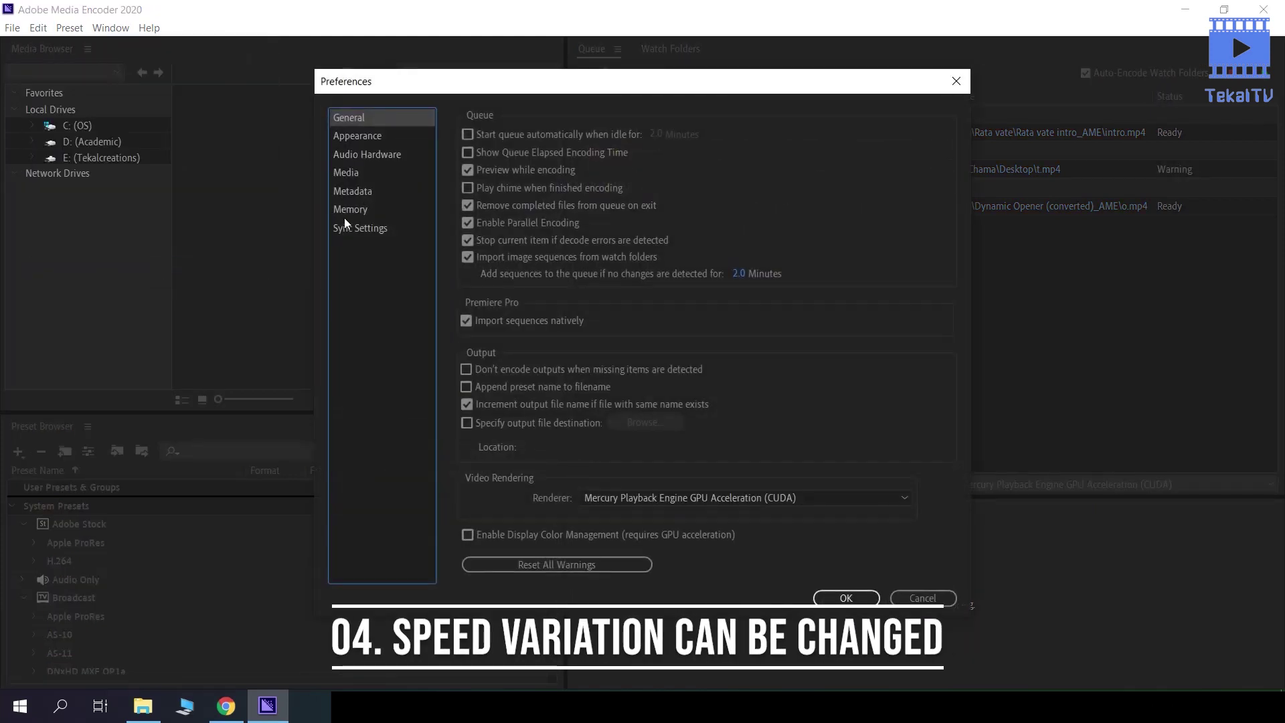
pyautogui.click(349, 210)
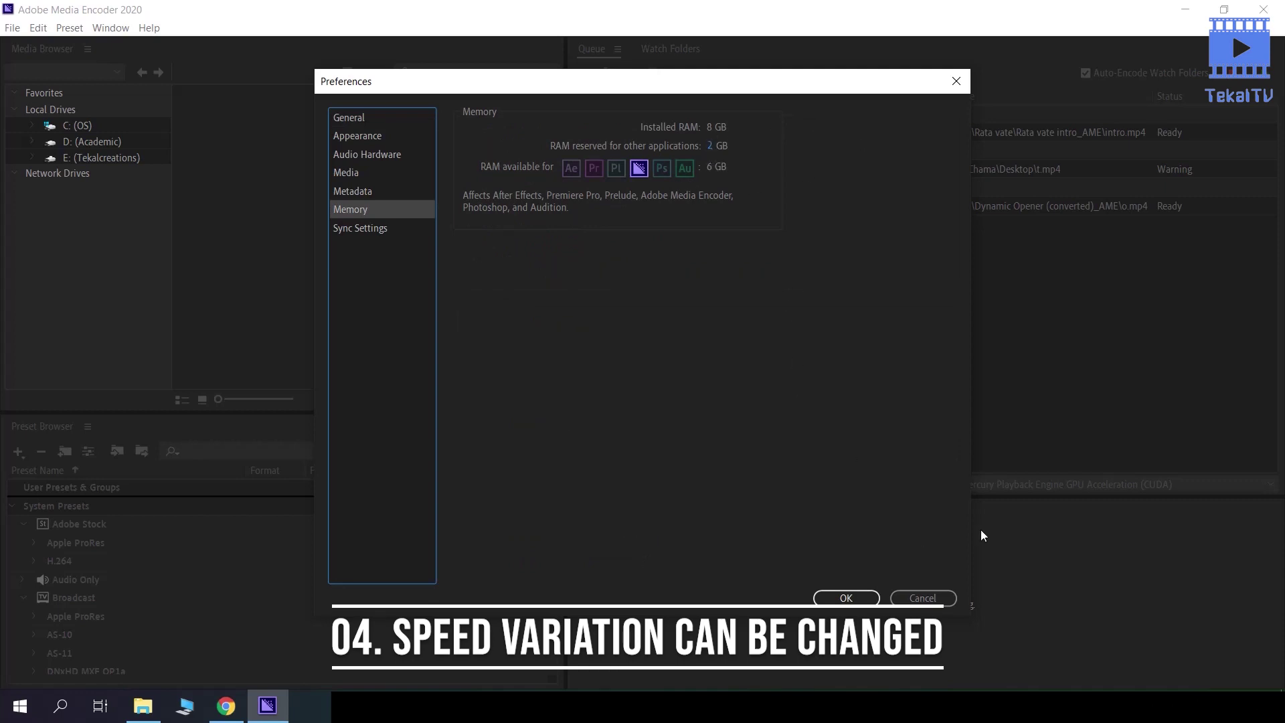
pyautogui.click(954, 83)
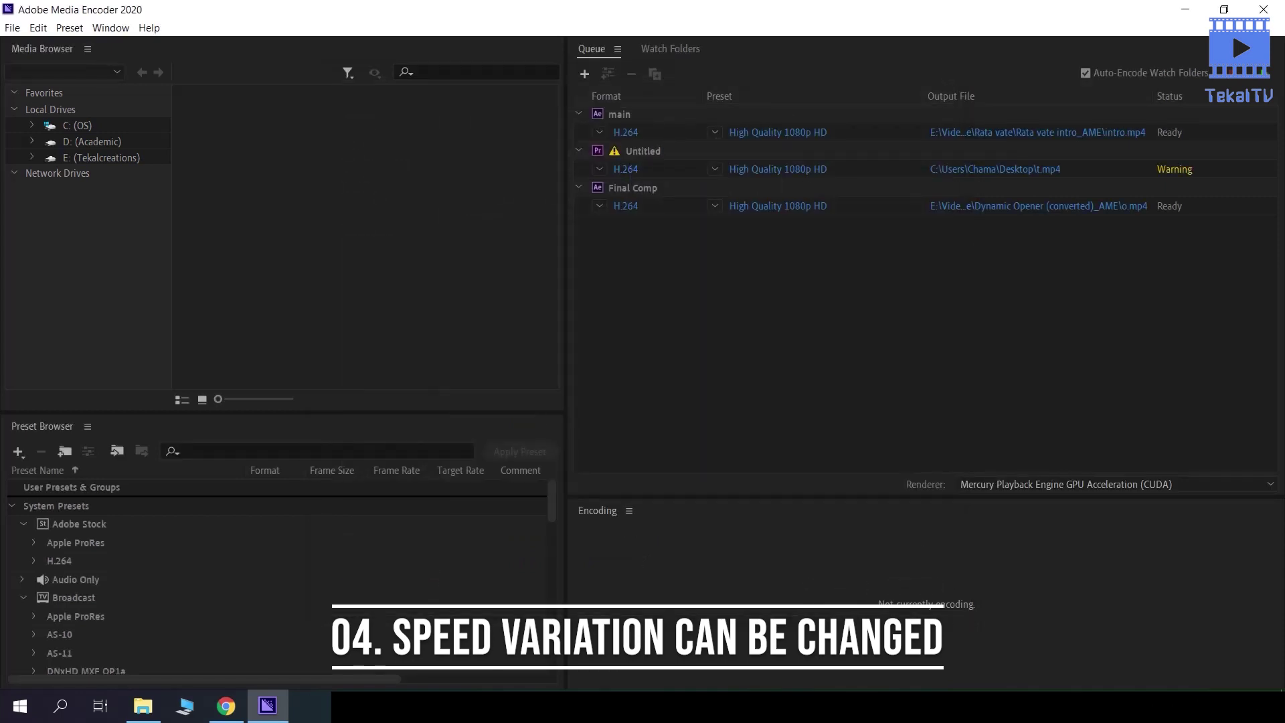
# Switch between the YouTube page and Media Encoder, then minimise both windows to show the desktop
pyautogui.click(235, 709)
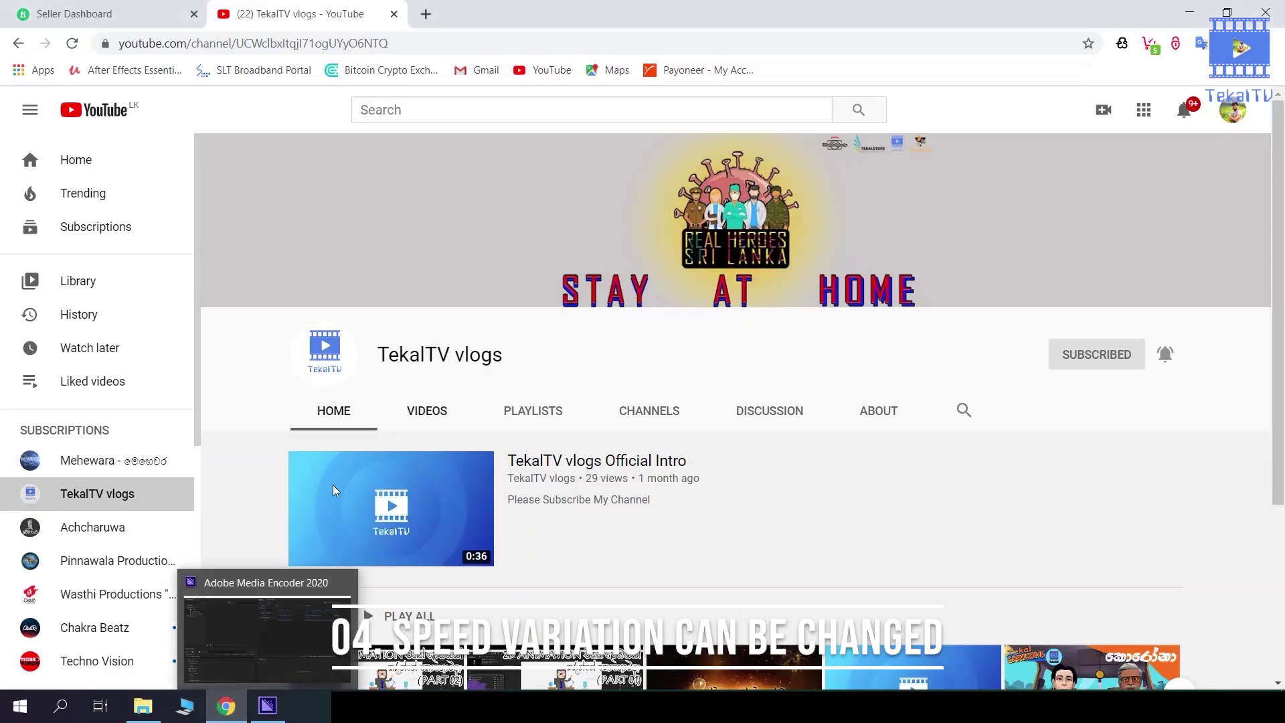
pyautogui.click(282, 715)
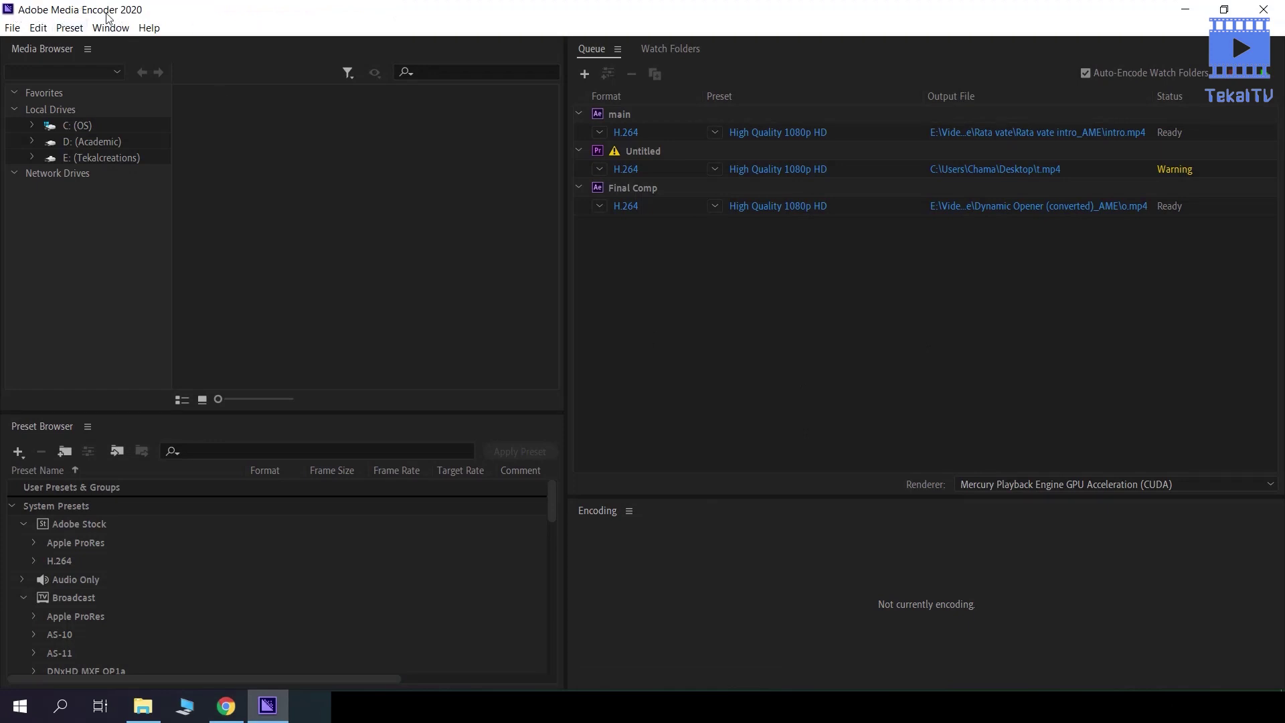
pyautogui.click(1190, 14)
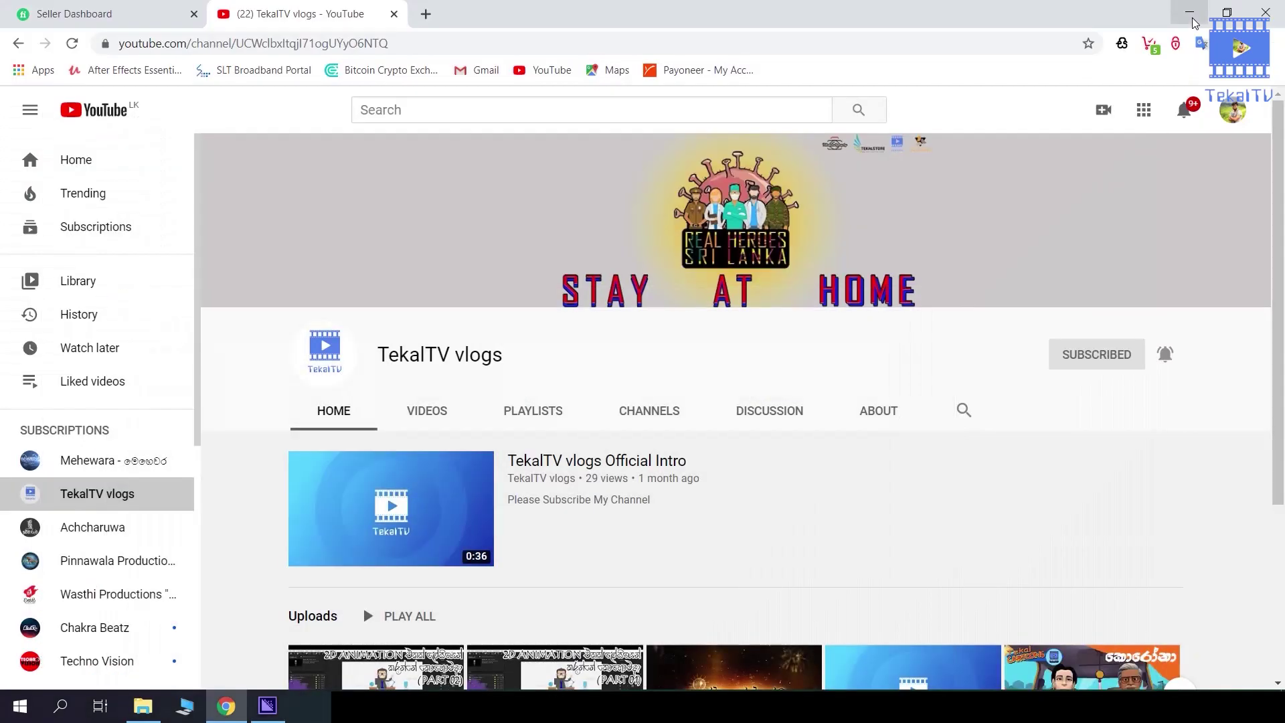
pyautogui.click(267, 707)
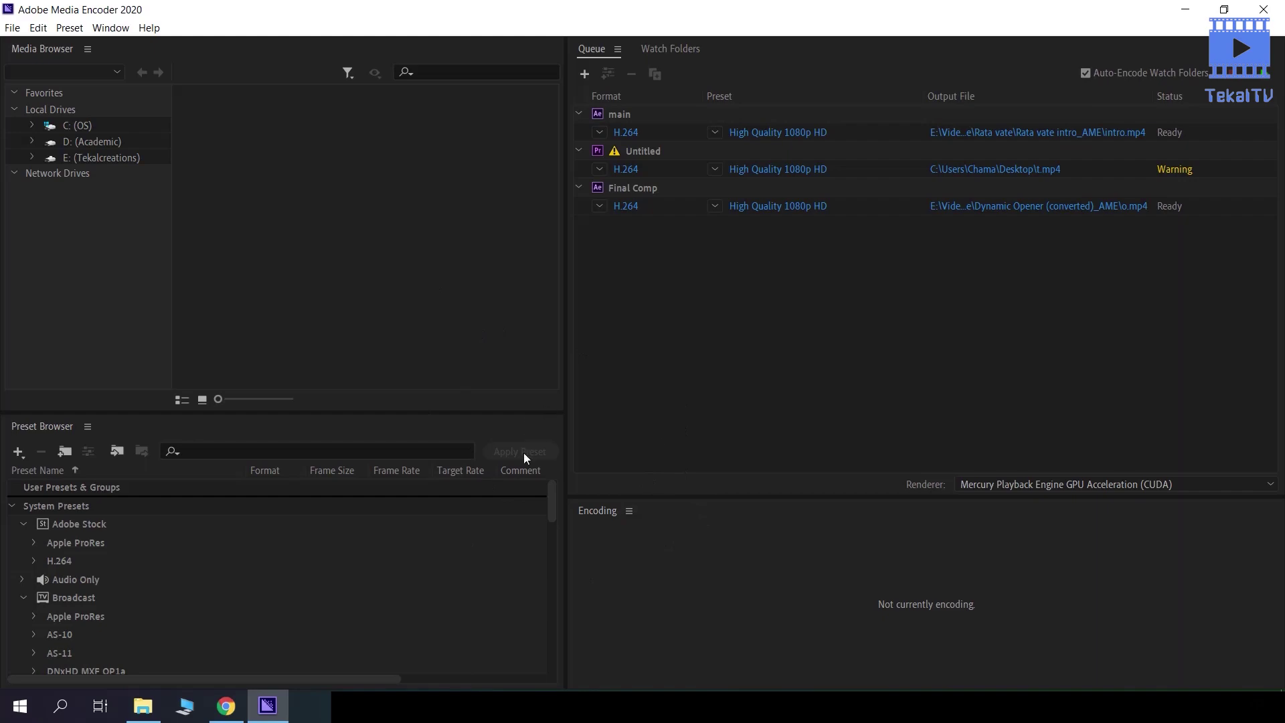
pyautogui.click(1172, 10)
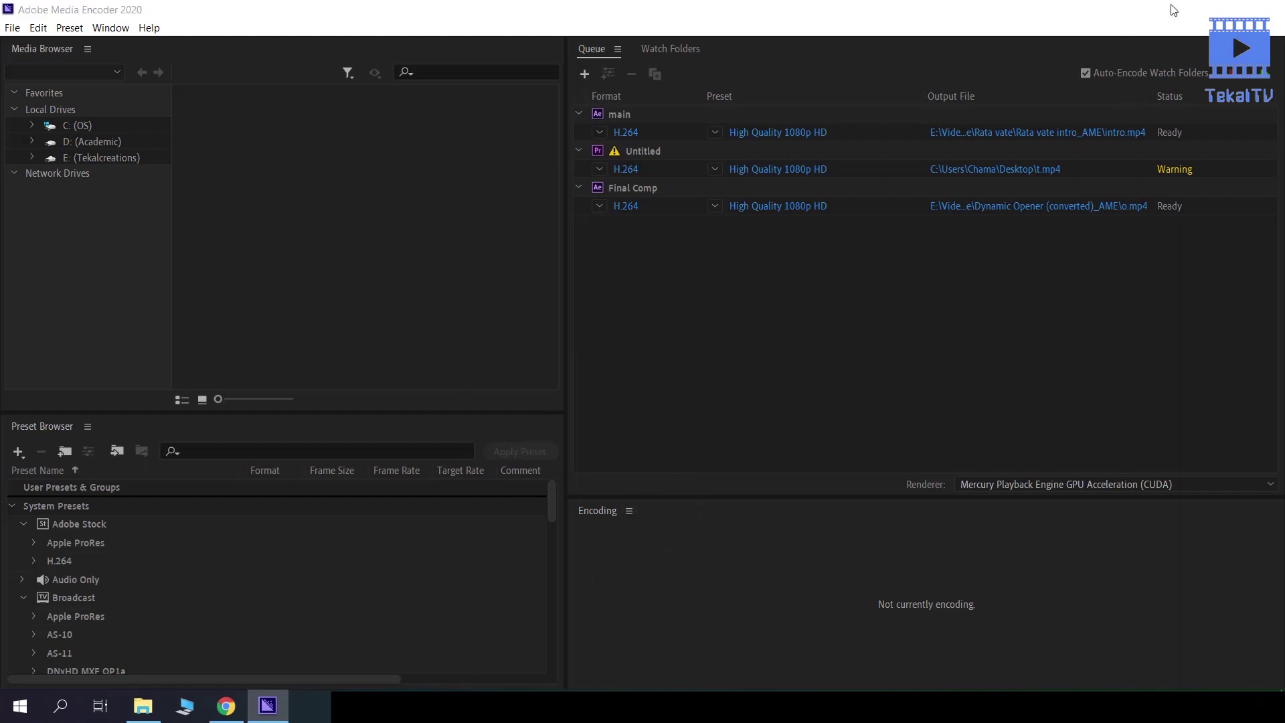
pyautogui.click(1136, 12)
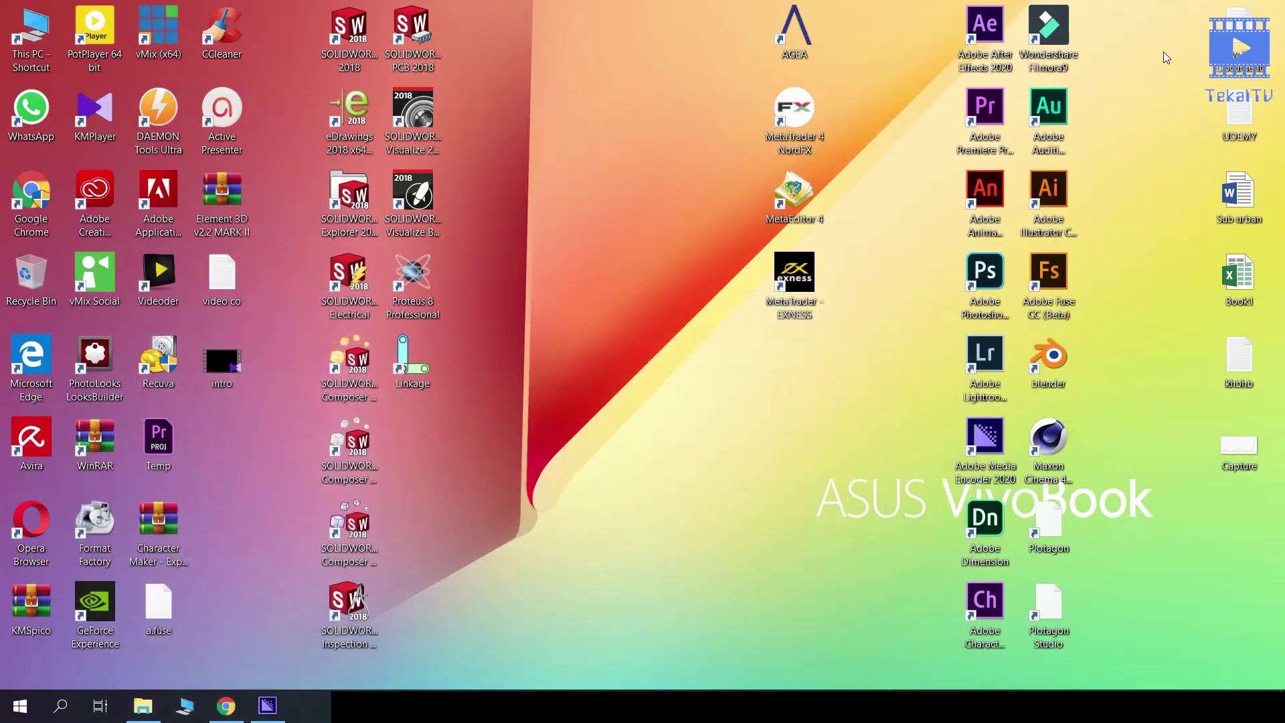
# Launch Adobe After Effects 2020 from its desktop shortcut
pyautogui.doubleClick(998, 31)
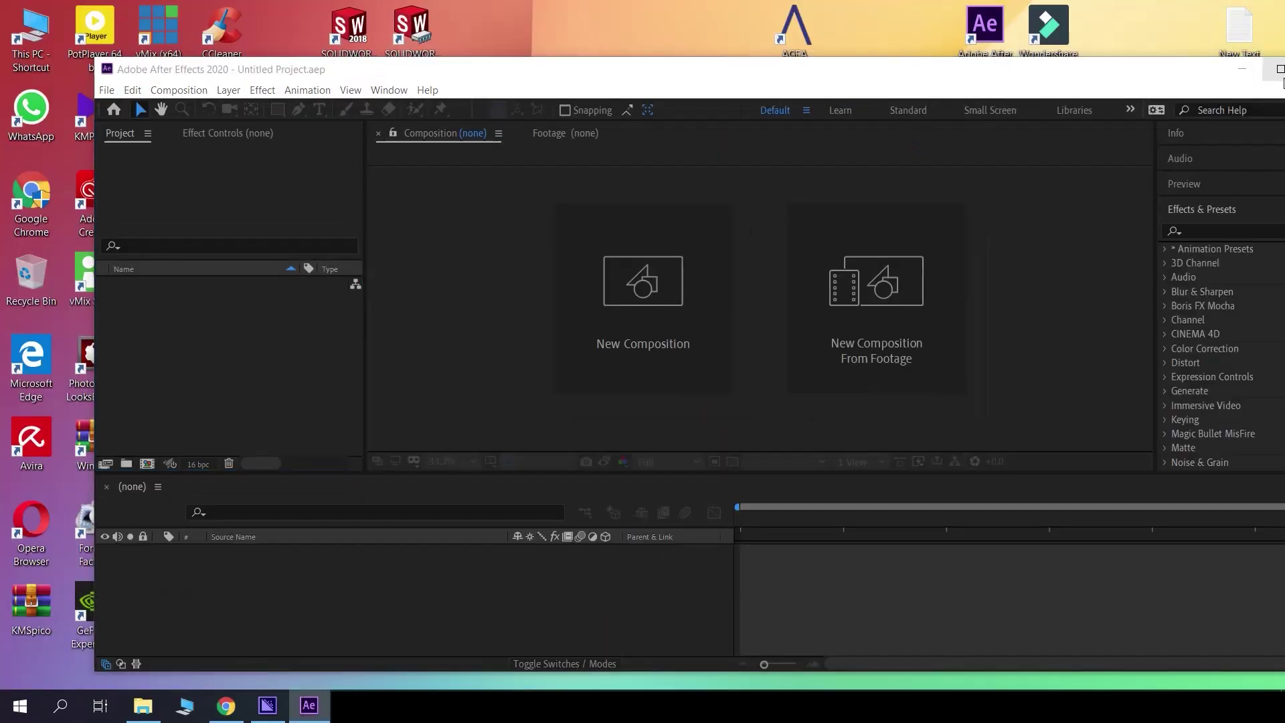
# Maximise After Effects and dismiss the Home screen to reach the empty Untitled Project
pyautogui.click(1280, 71)
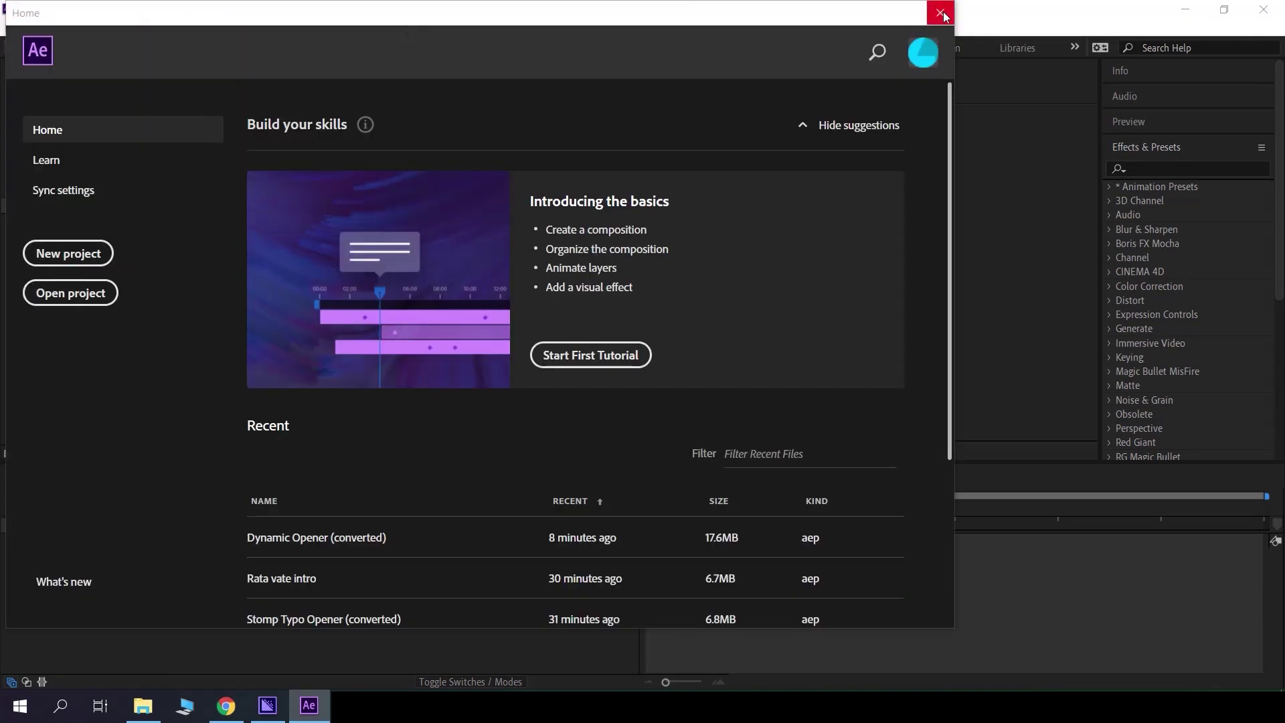
pyautogui.click(943, 15)
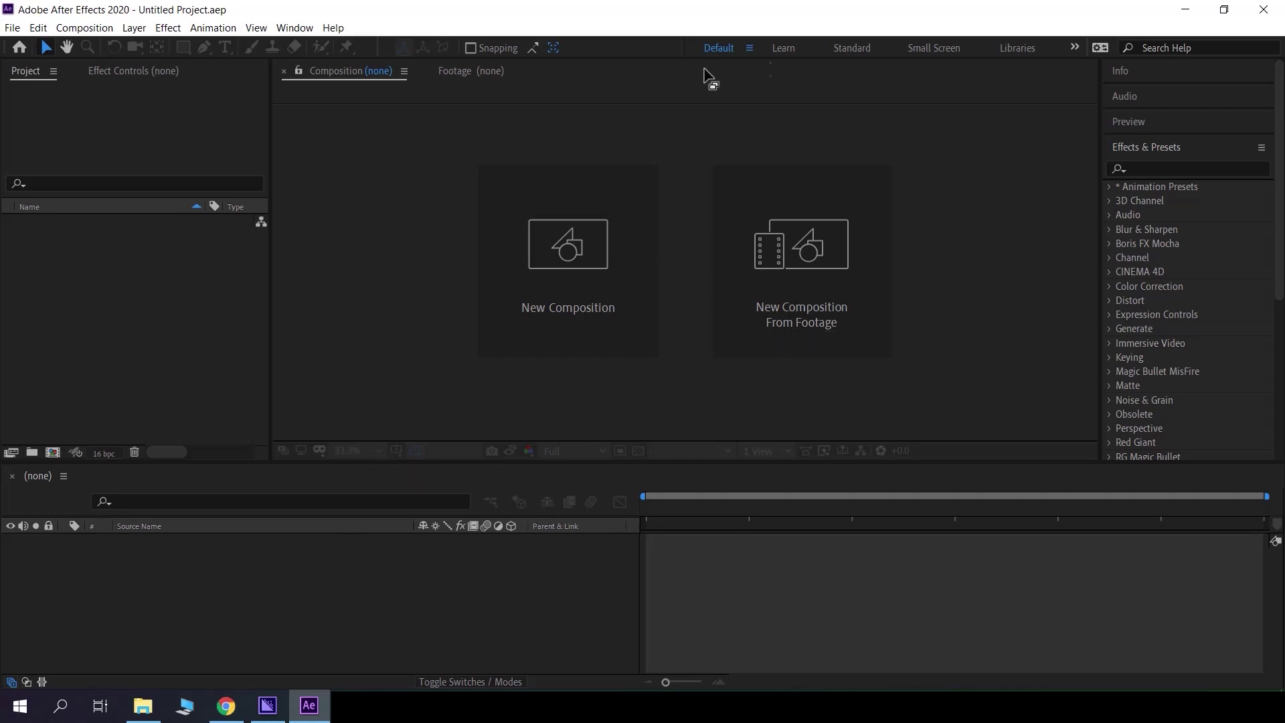
pyautogui.click(808, 101)
# Minimize After Effects, check the Media Encoder queue, then bring up the TekalTV vlogs YouTube channel in Chrome
pyautogui.click(825, 577)
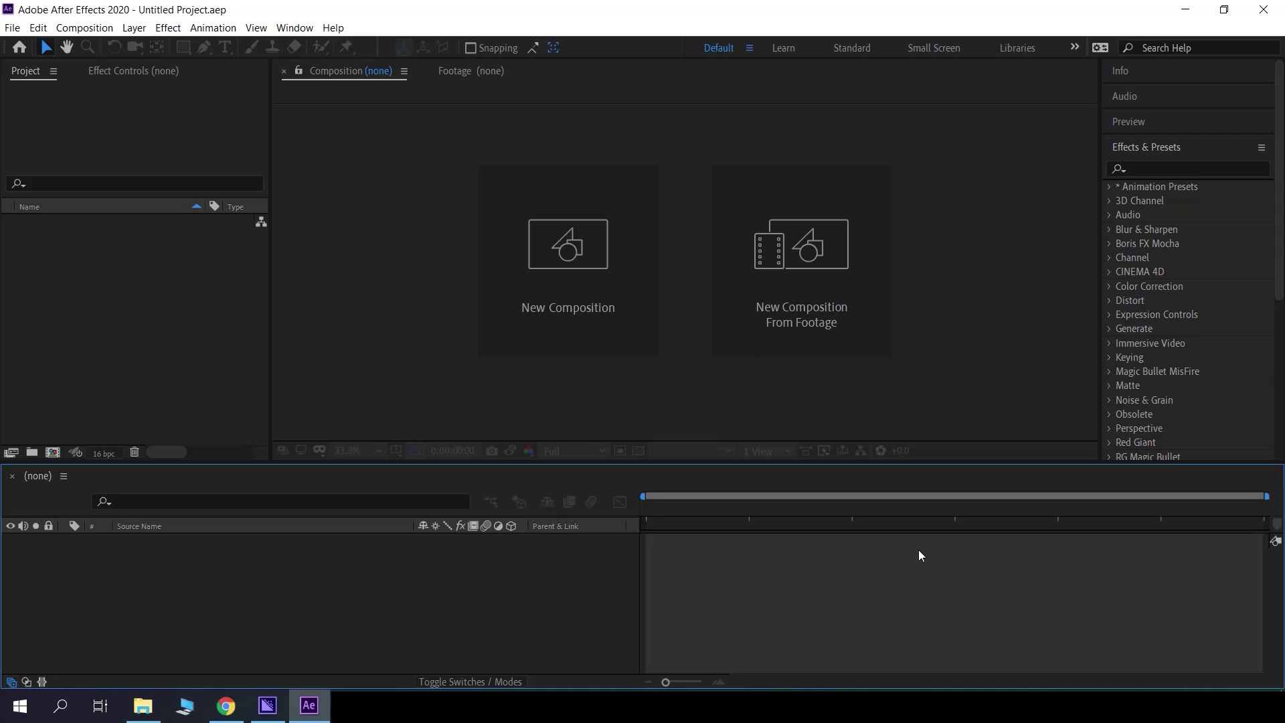
pyautogui.click(1185, 18)
pyautogui.click(280, 712)
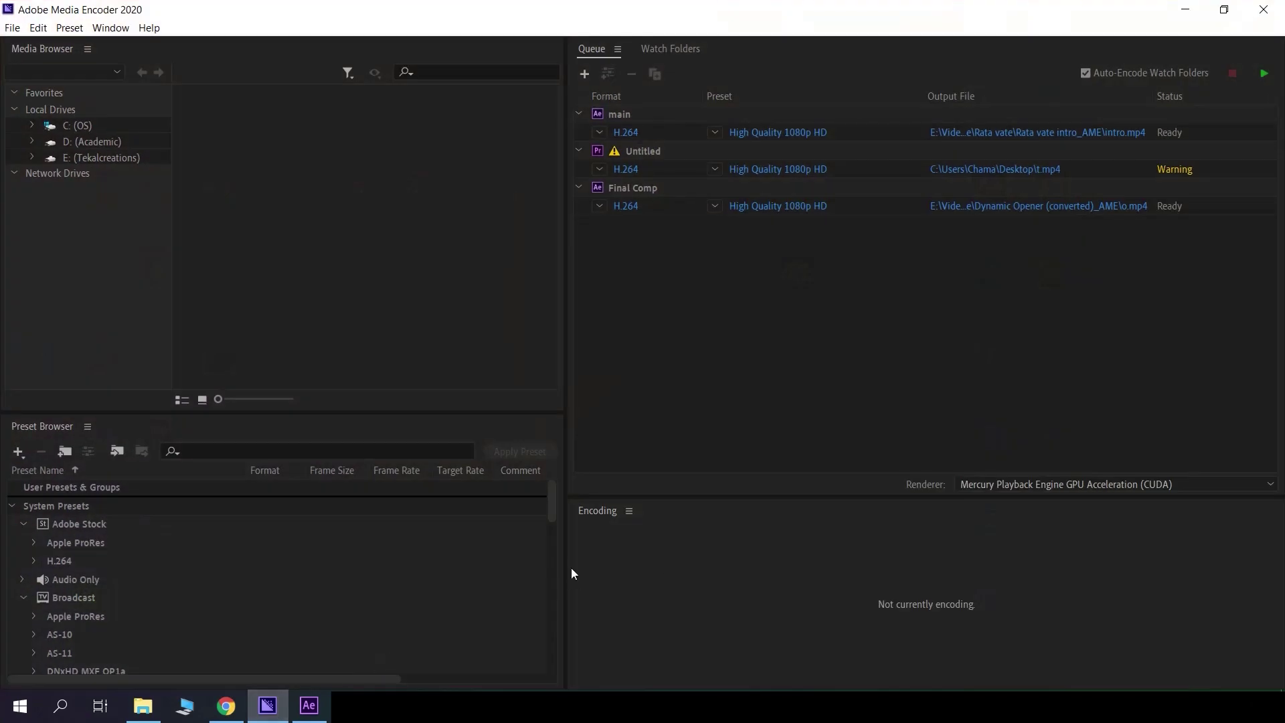
pyautogui.click(227, 706)
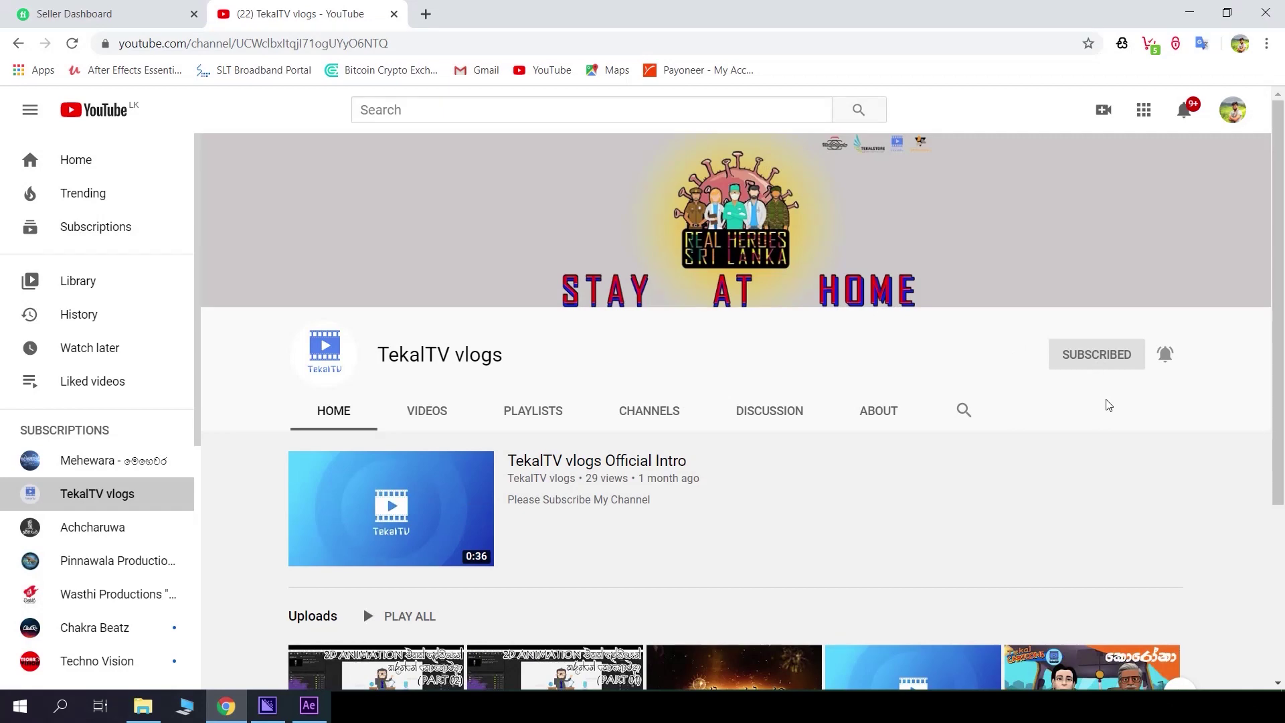
pyautogui.scroll(-2, 914, 511)
pyautogui.scroll(2, 913, 511)
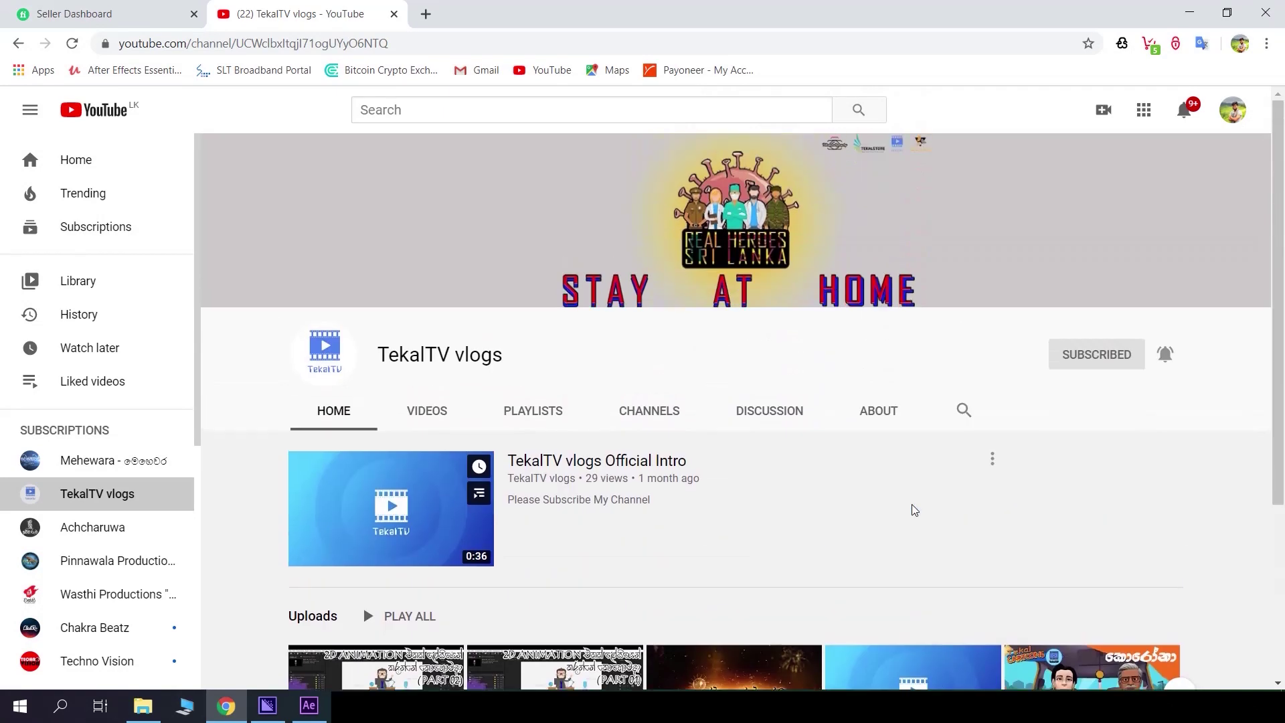